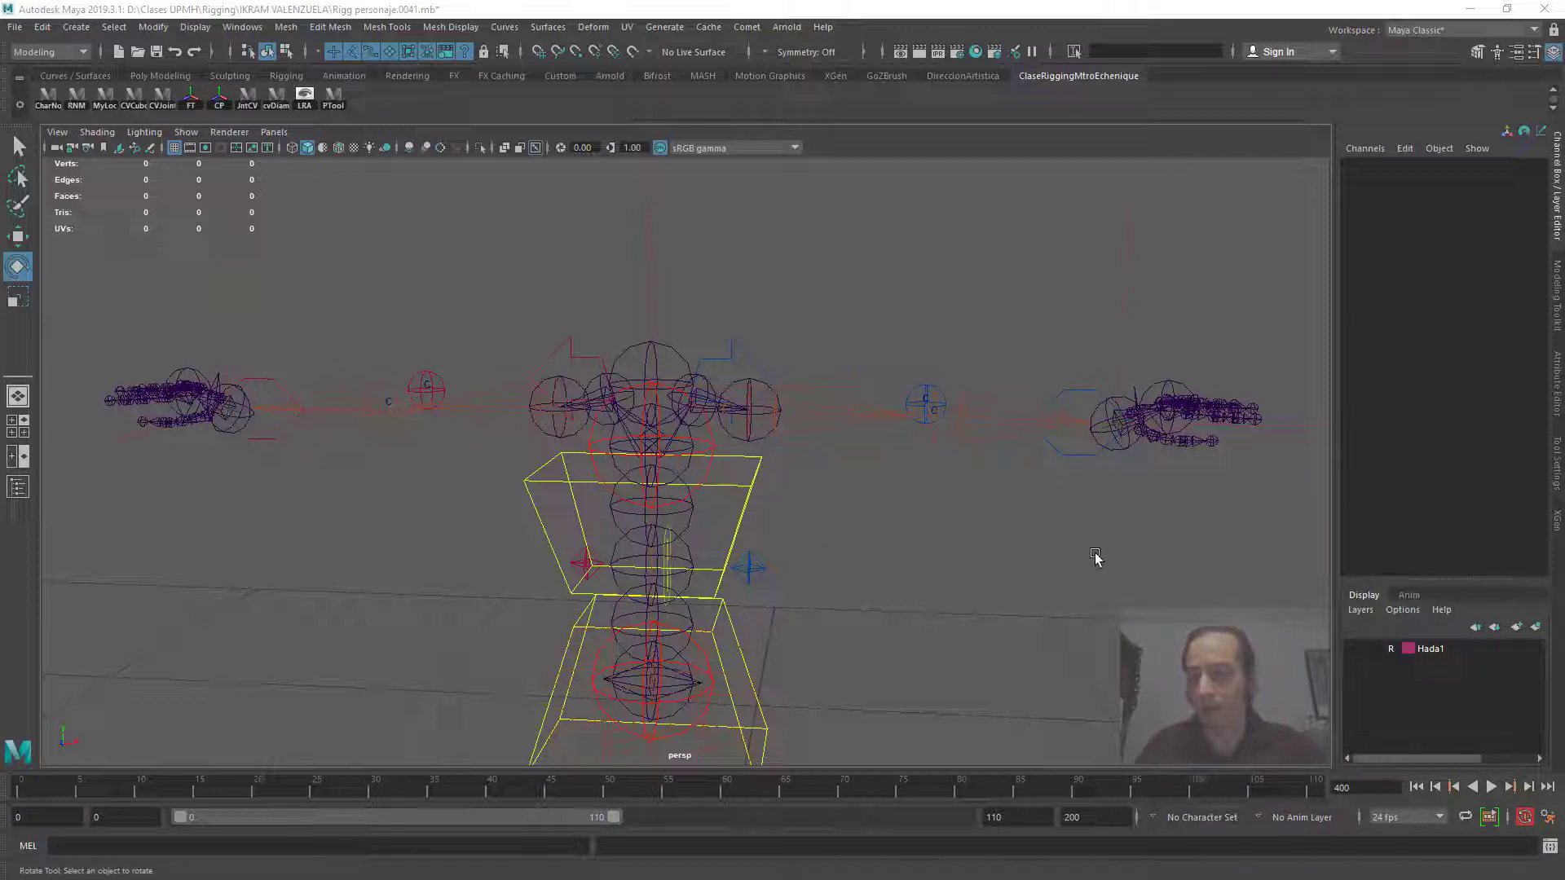
Step: Review the Set Driven Key instructions for the wrist constraint weights and Modo in the Word notes' FK arm controls section
key(alt+Tab)
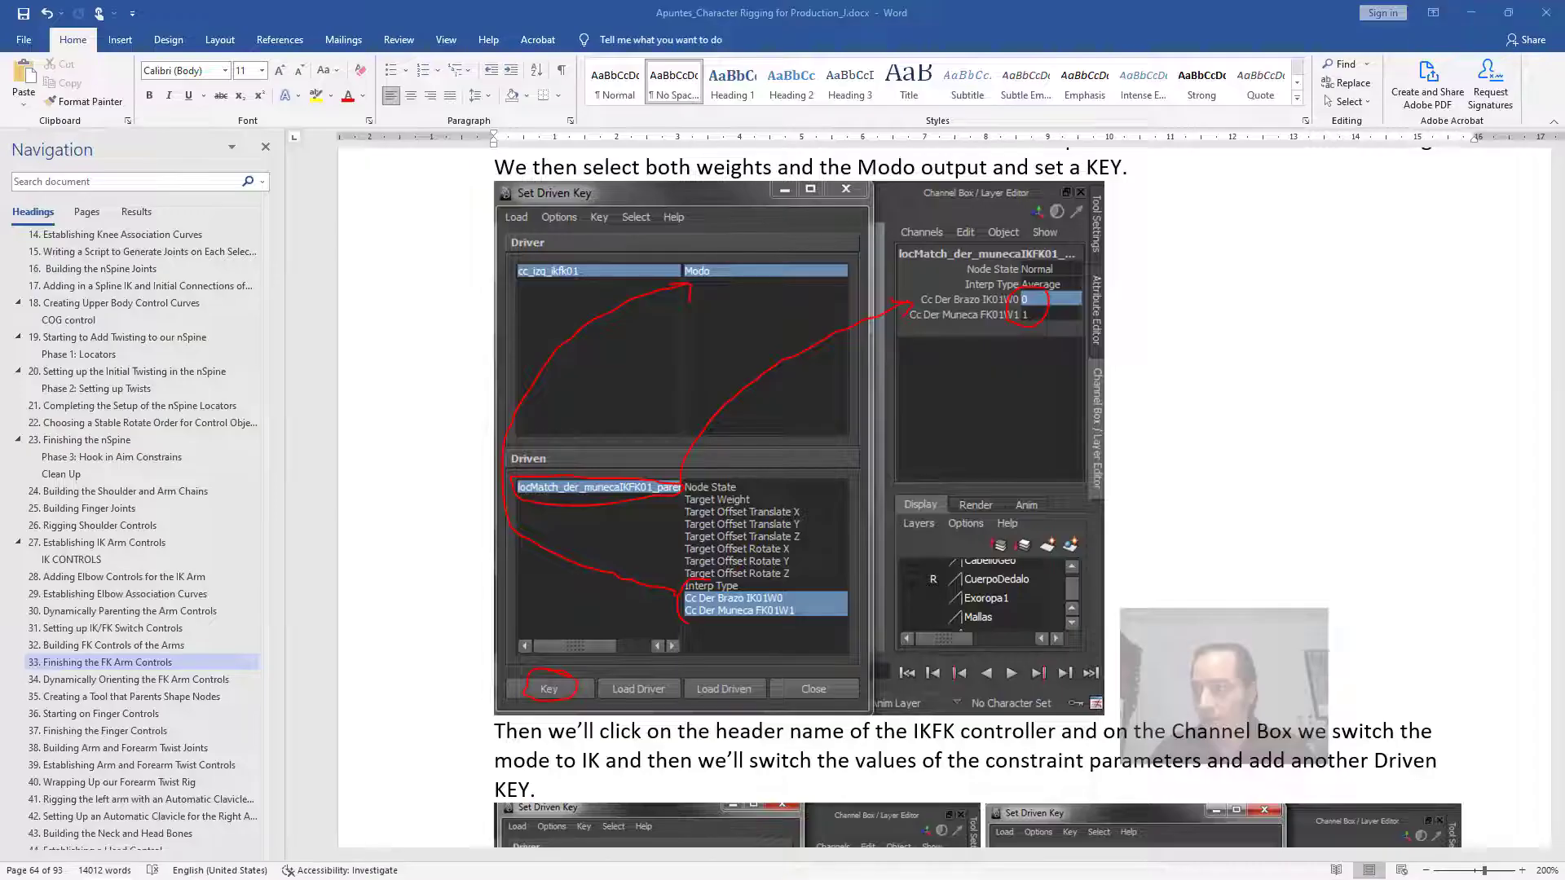
scroll(776, 610, down, 3)
scroll(776, 589, up, 4)
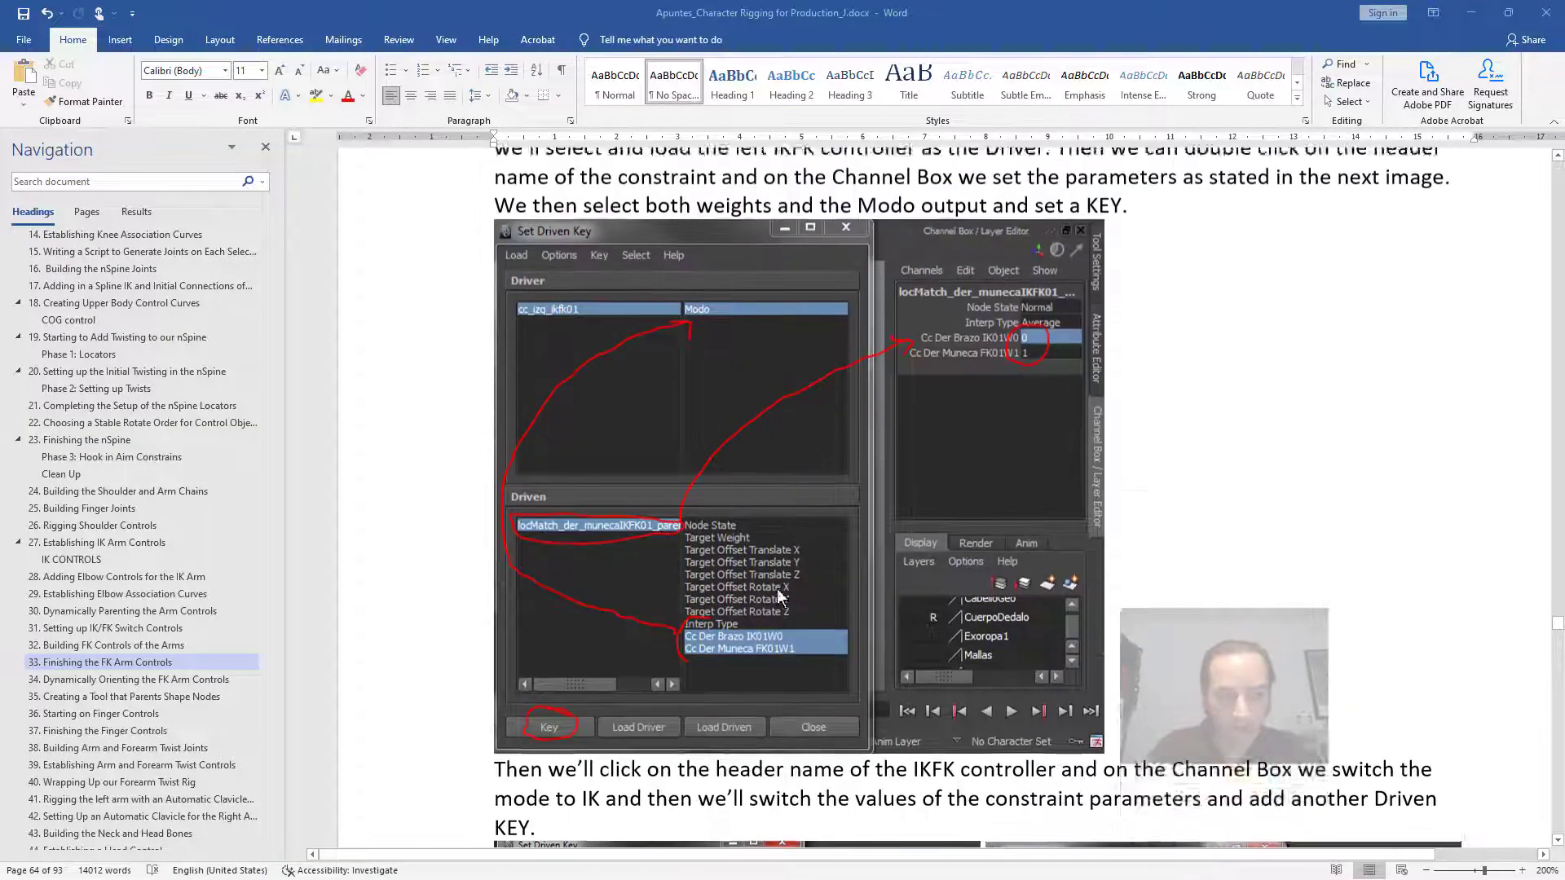
scroll(776, 589, down, 3)
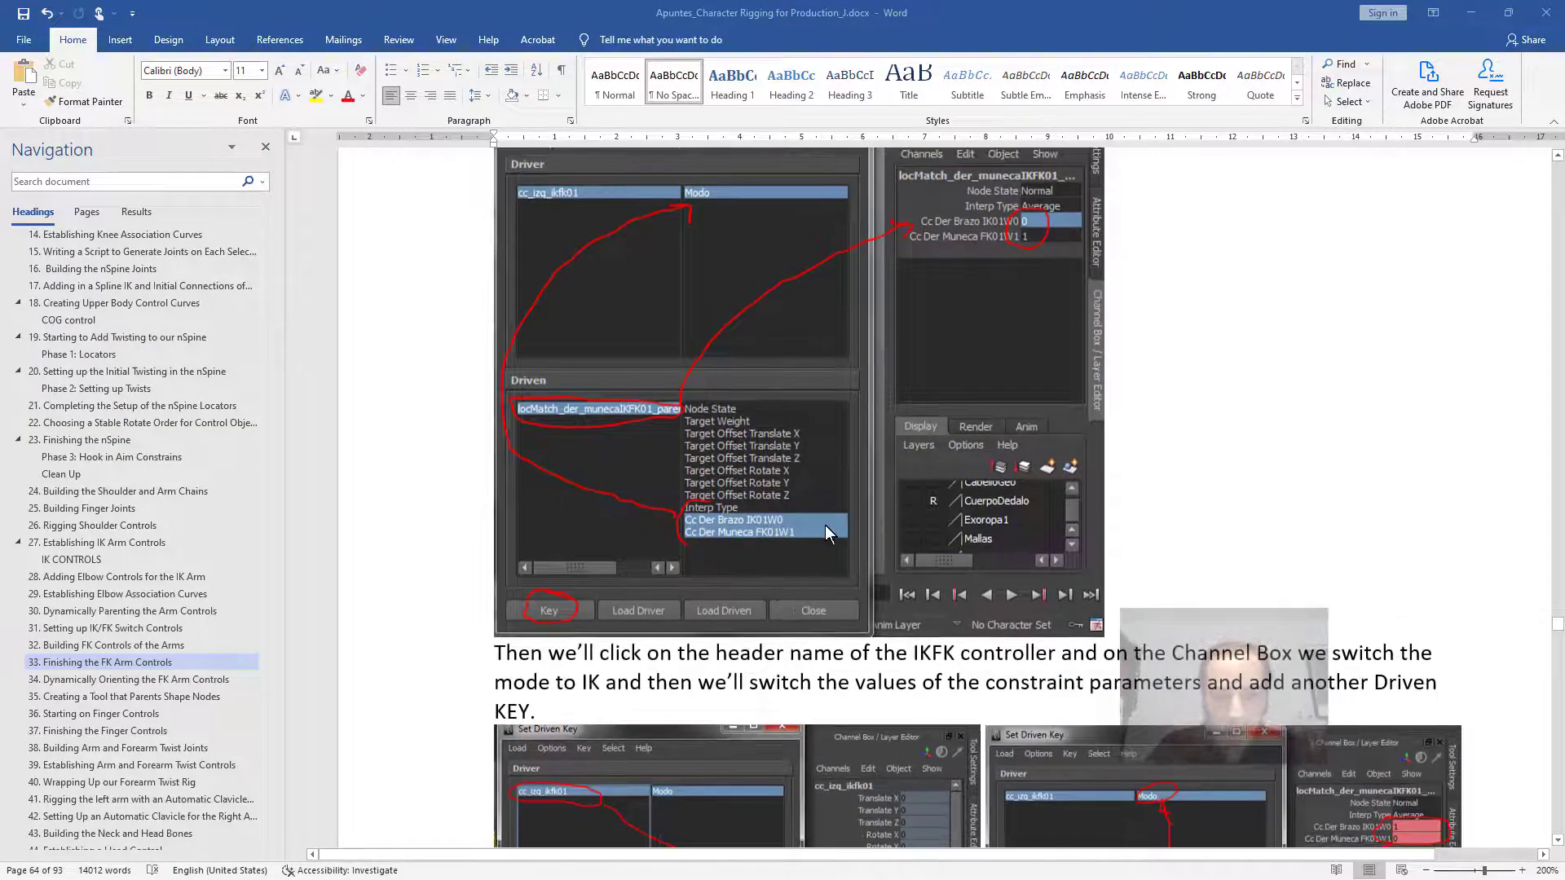
scroll(825, 525, up, 3)
scroll(825, 525, down, 6)
scroll(825, 525, up, 2)
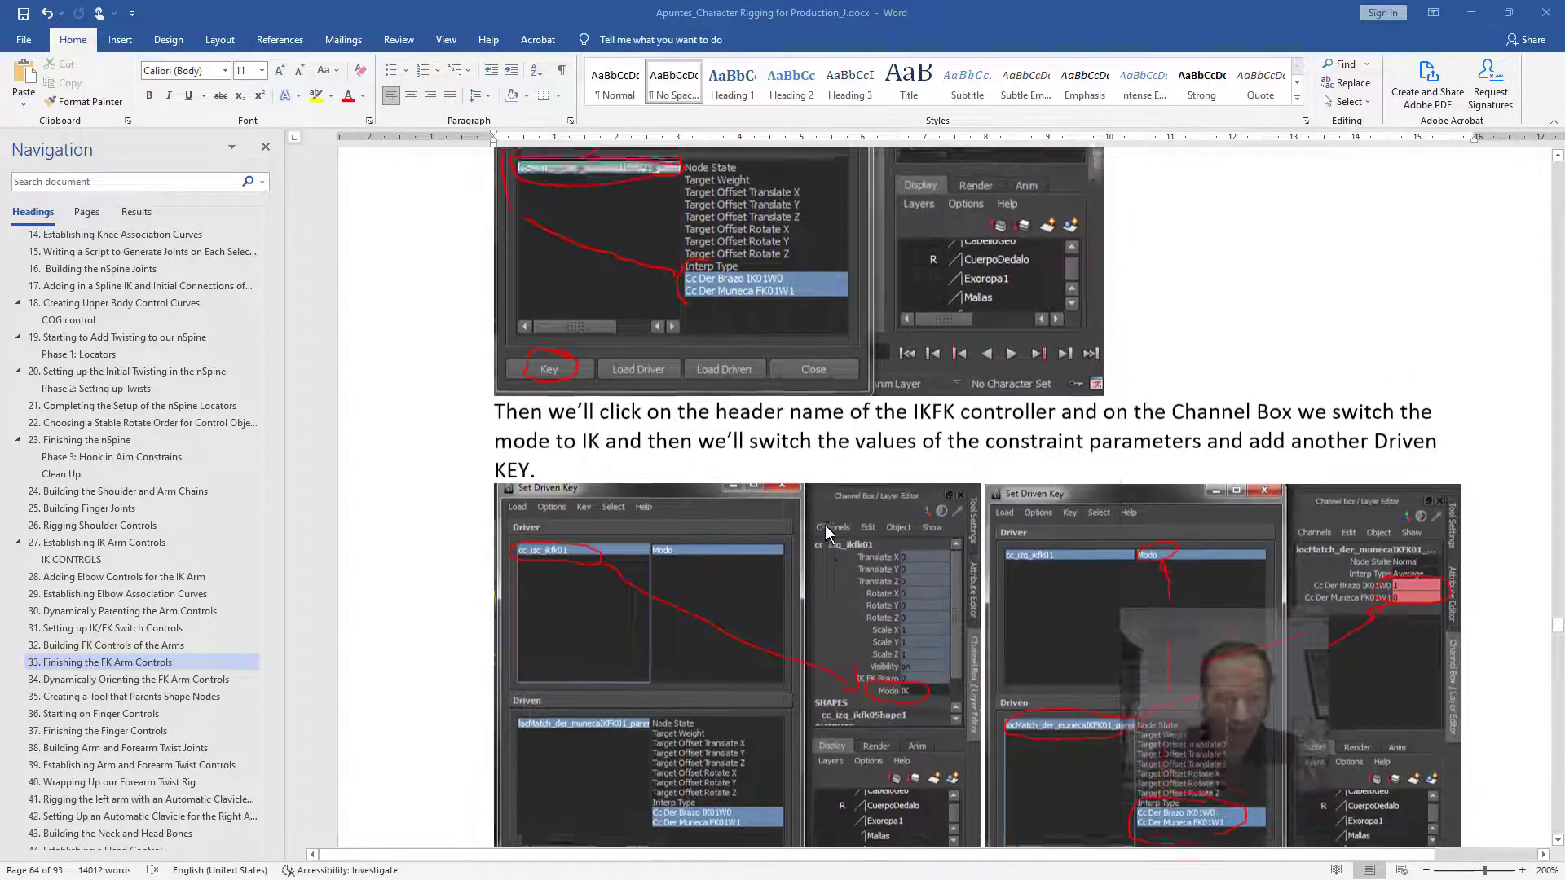
scroll(638, 515, up, 1)
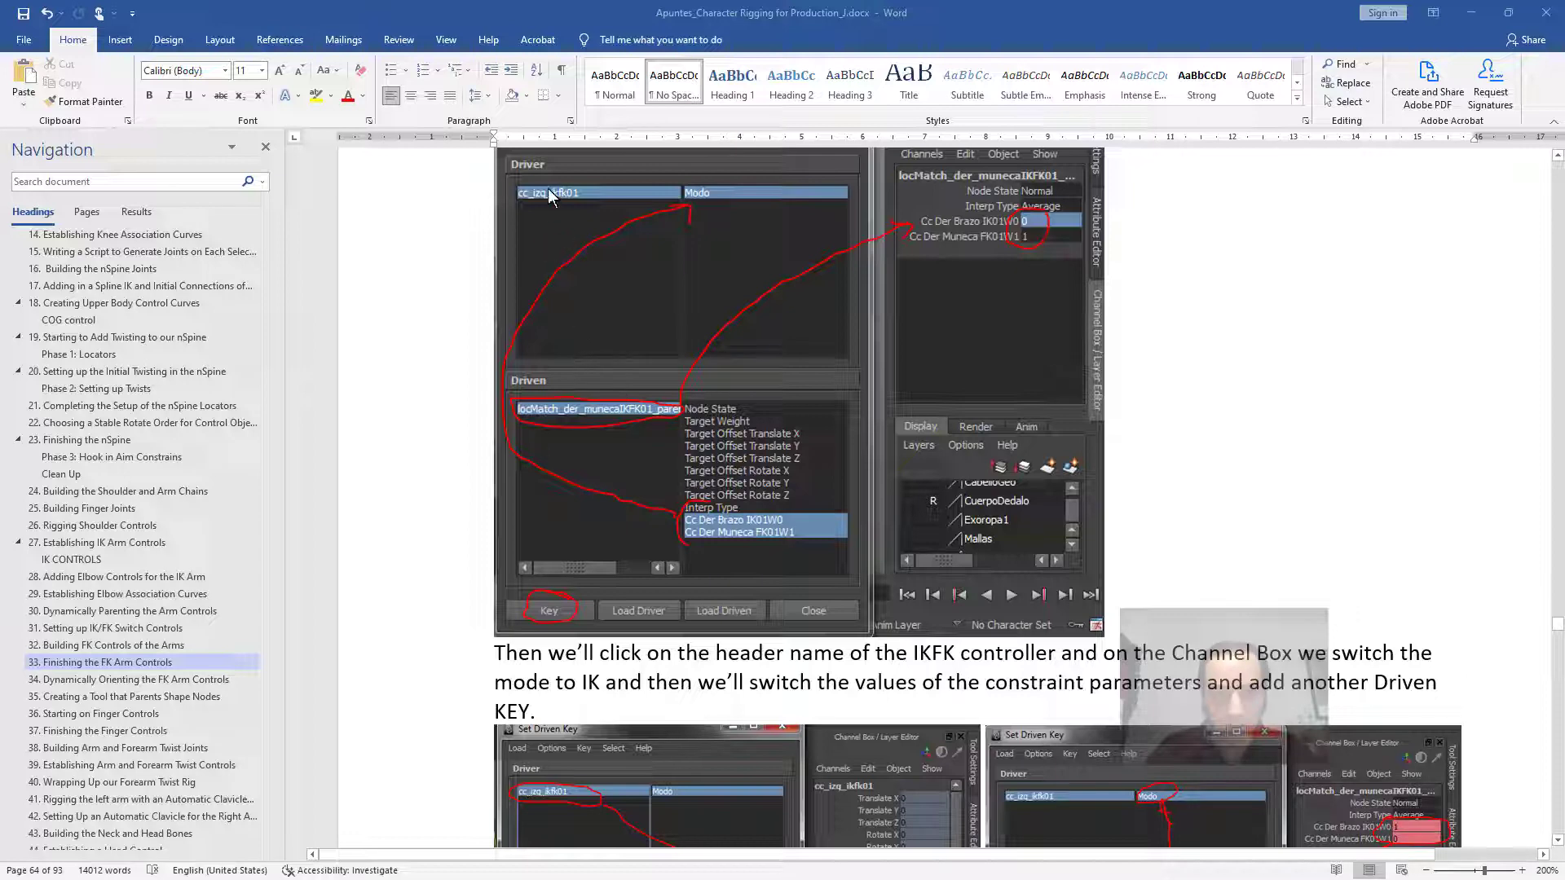
scroll(698, 516, up, 1)
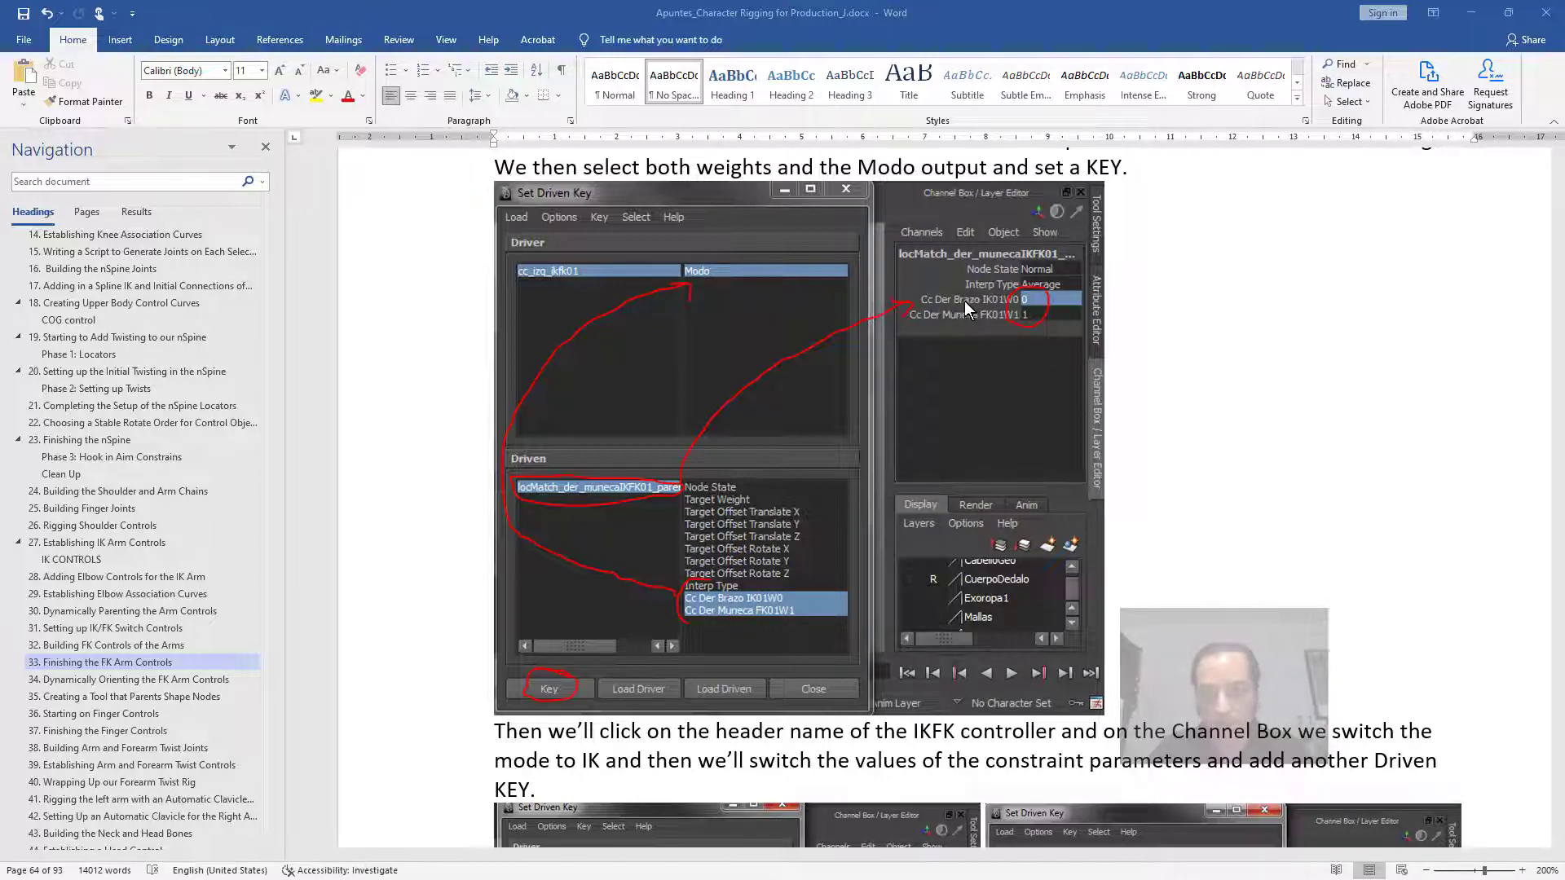
click(1471, 12)
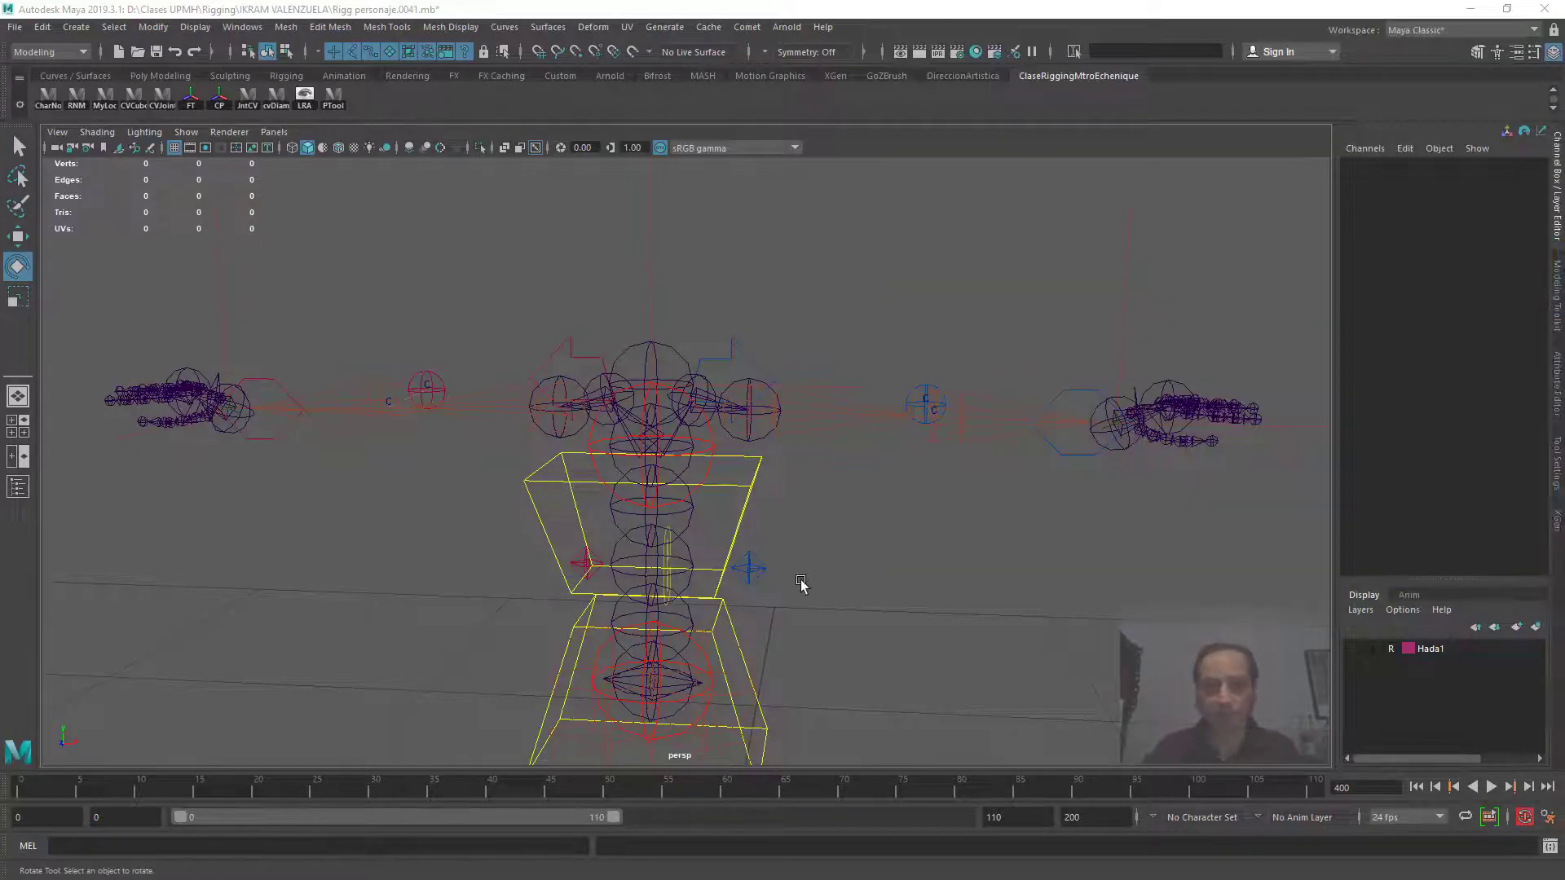
Step: Set Modo to FK on the right and left IKFK controllers, cc_der_ikfk01 and cc_izq_ikfk01
key(q)
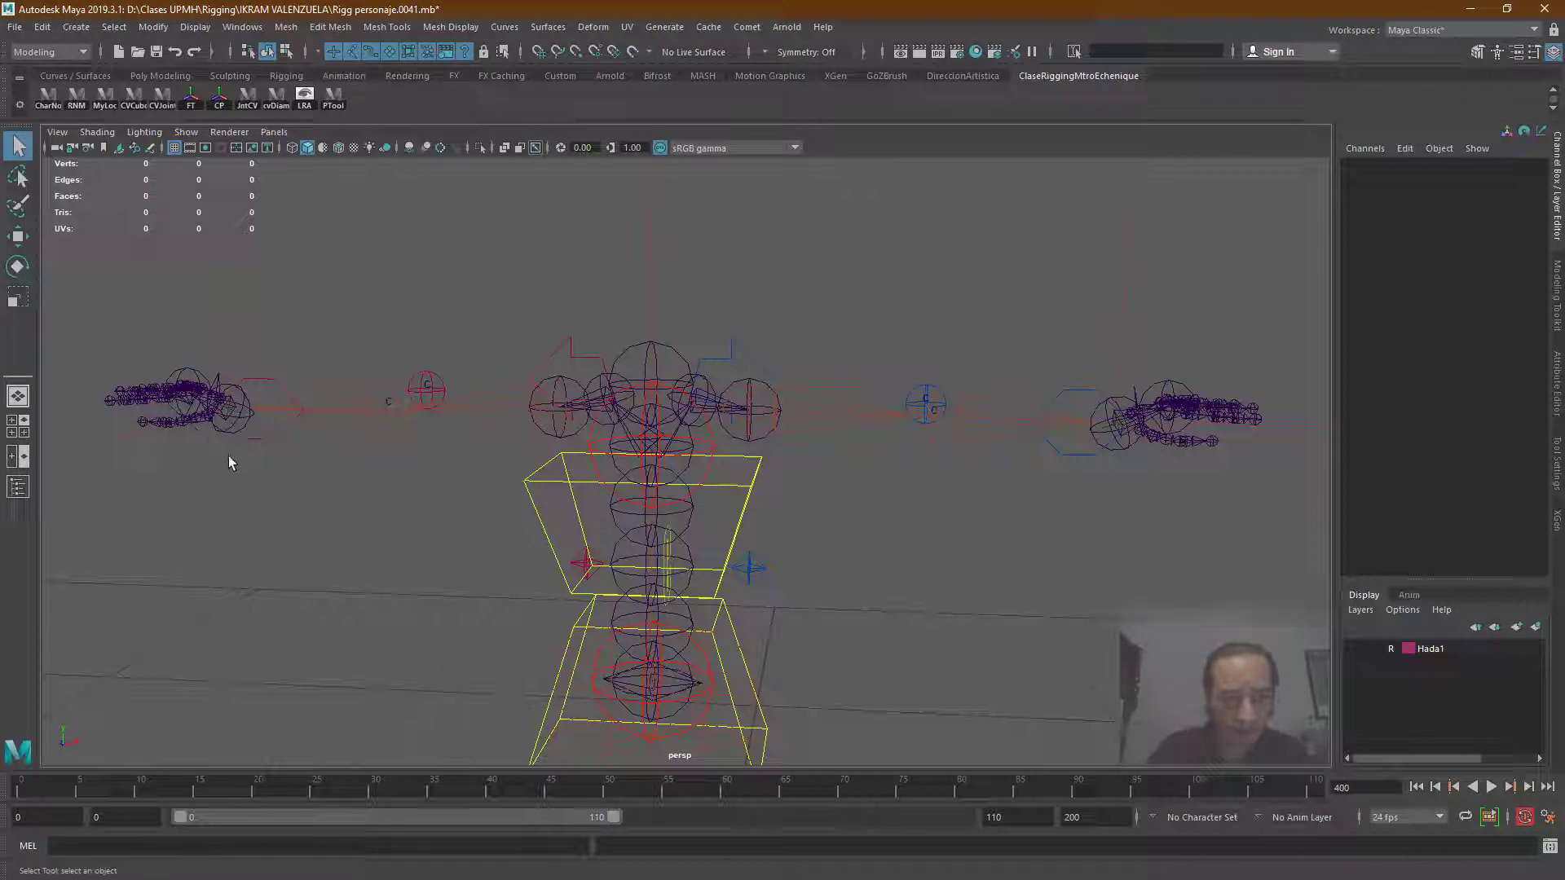
alt+middle_drag(267, 476, 367, 532)
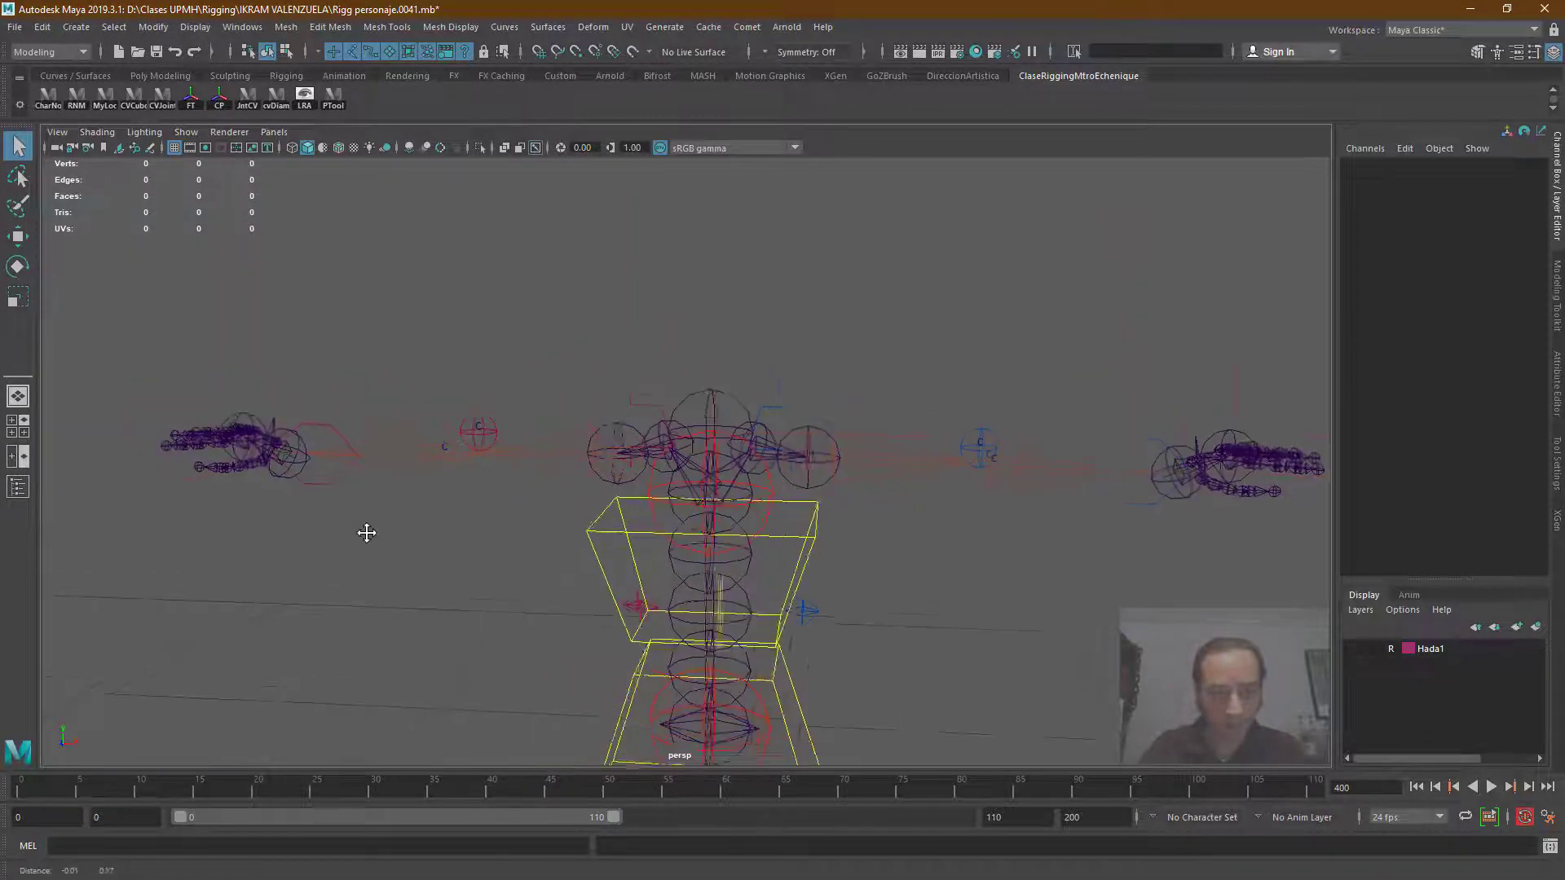
scroll(369, 534, up, 3)
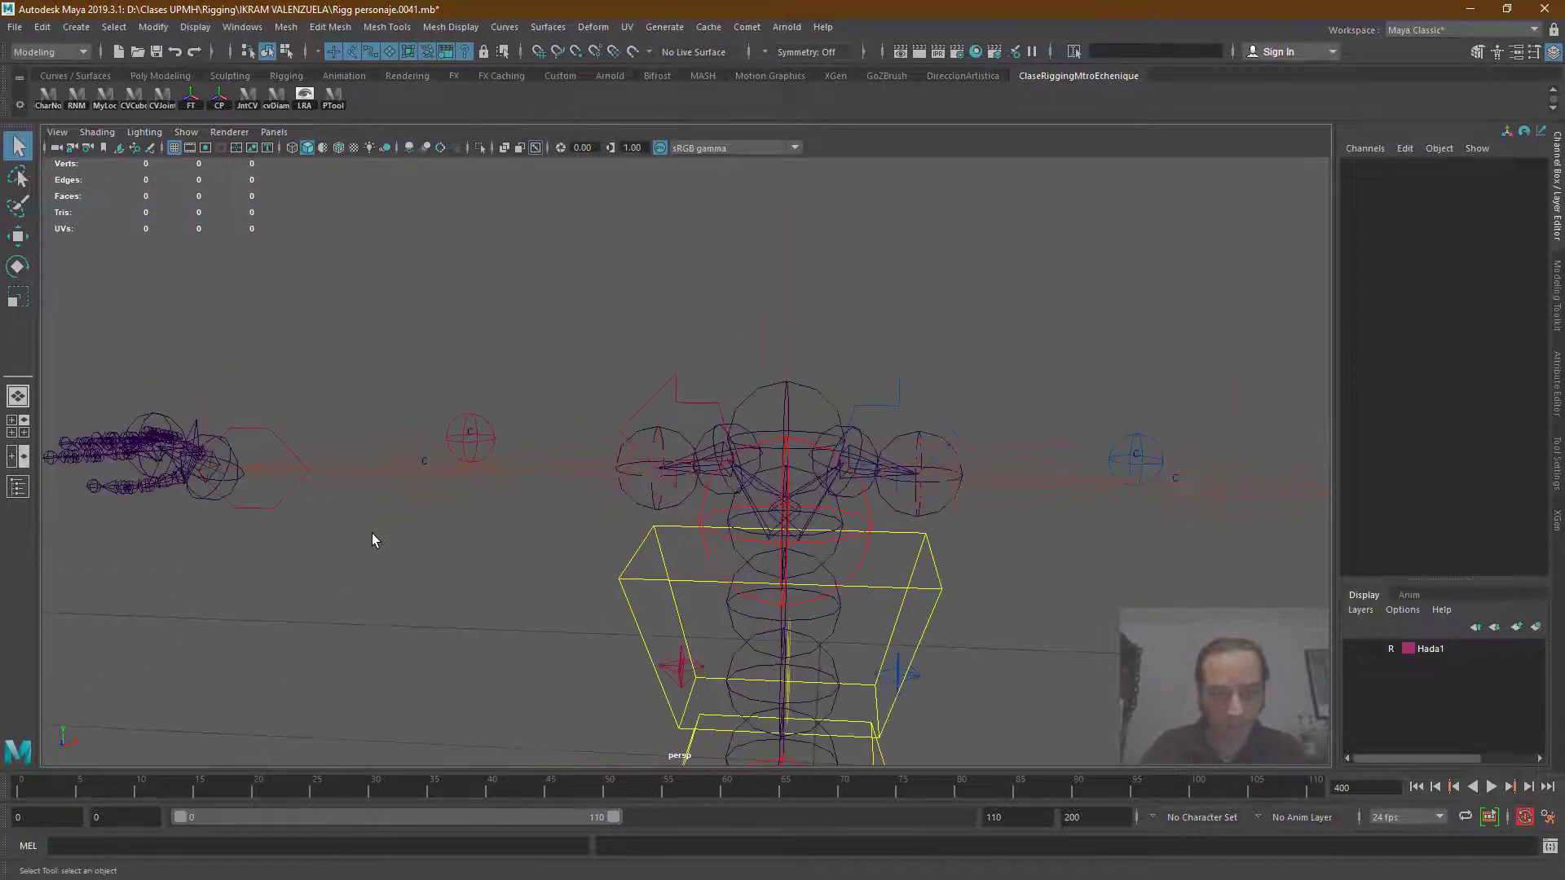
click(670, 668)
click(1513, 190)
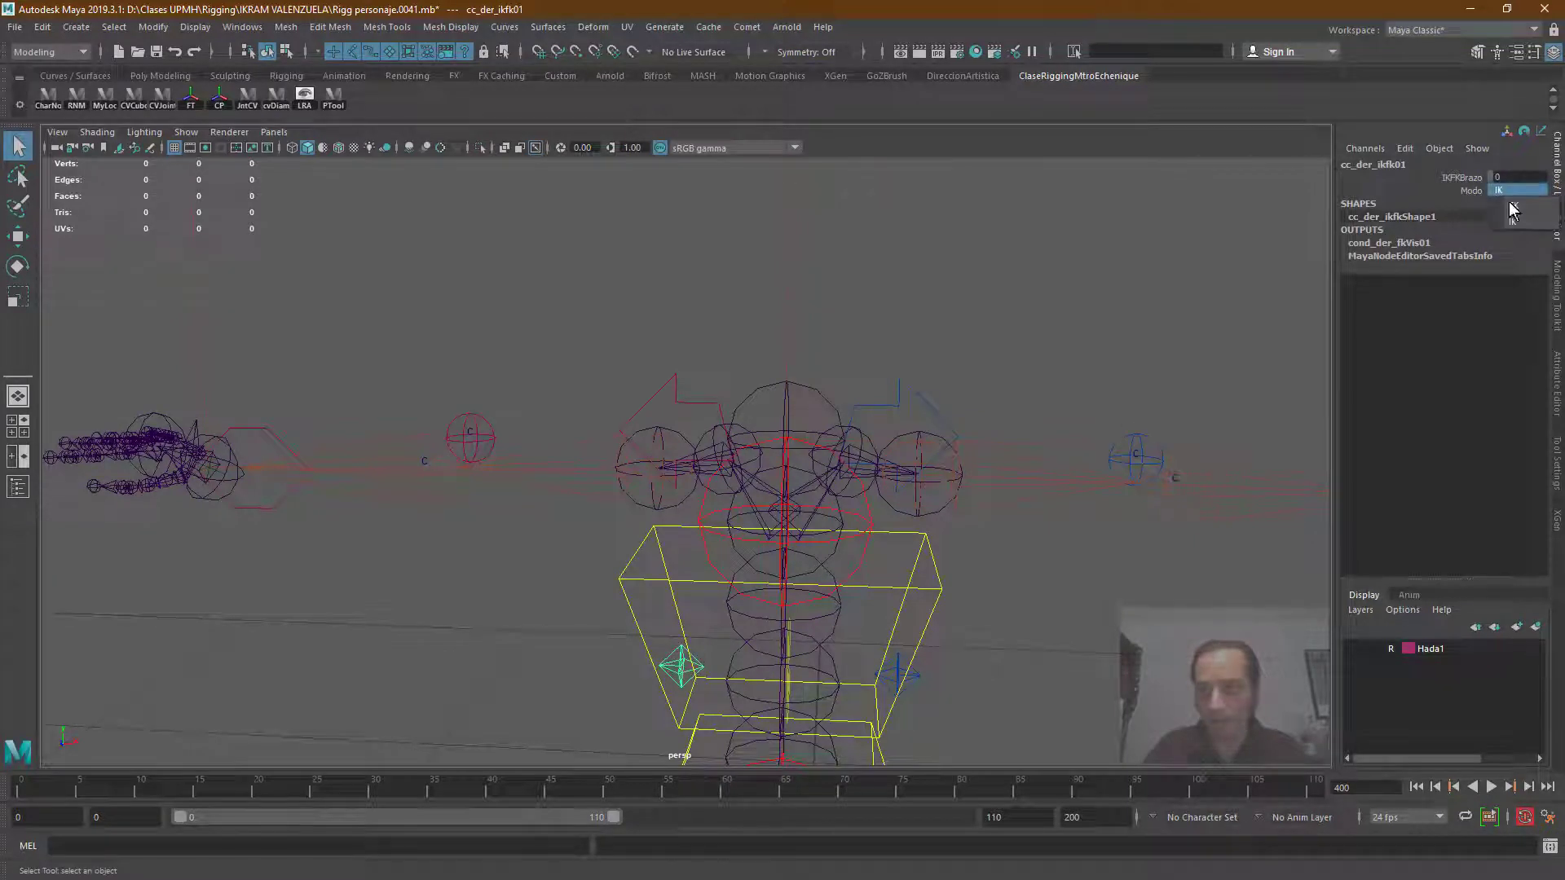
click(1512, 205)
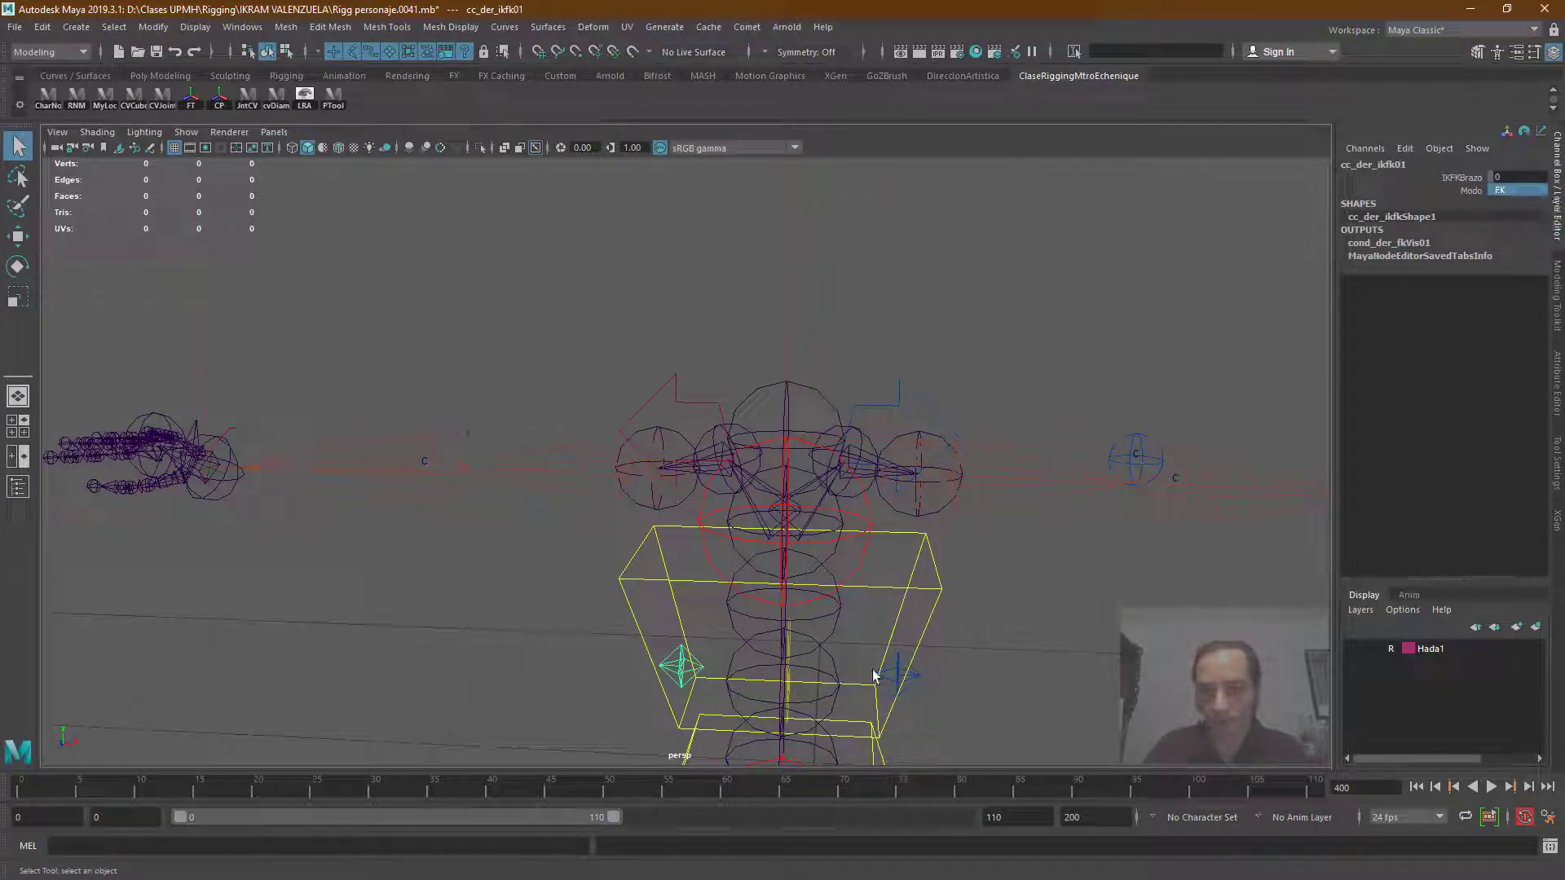
click(901, 667)
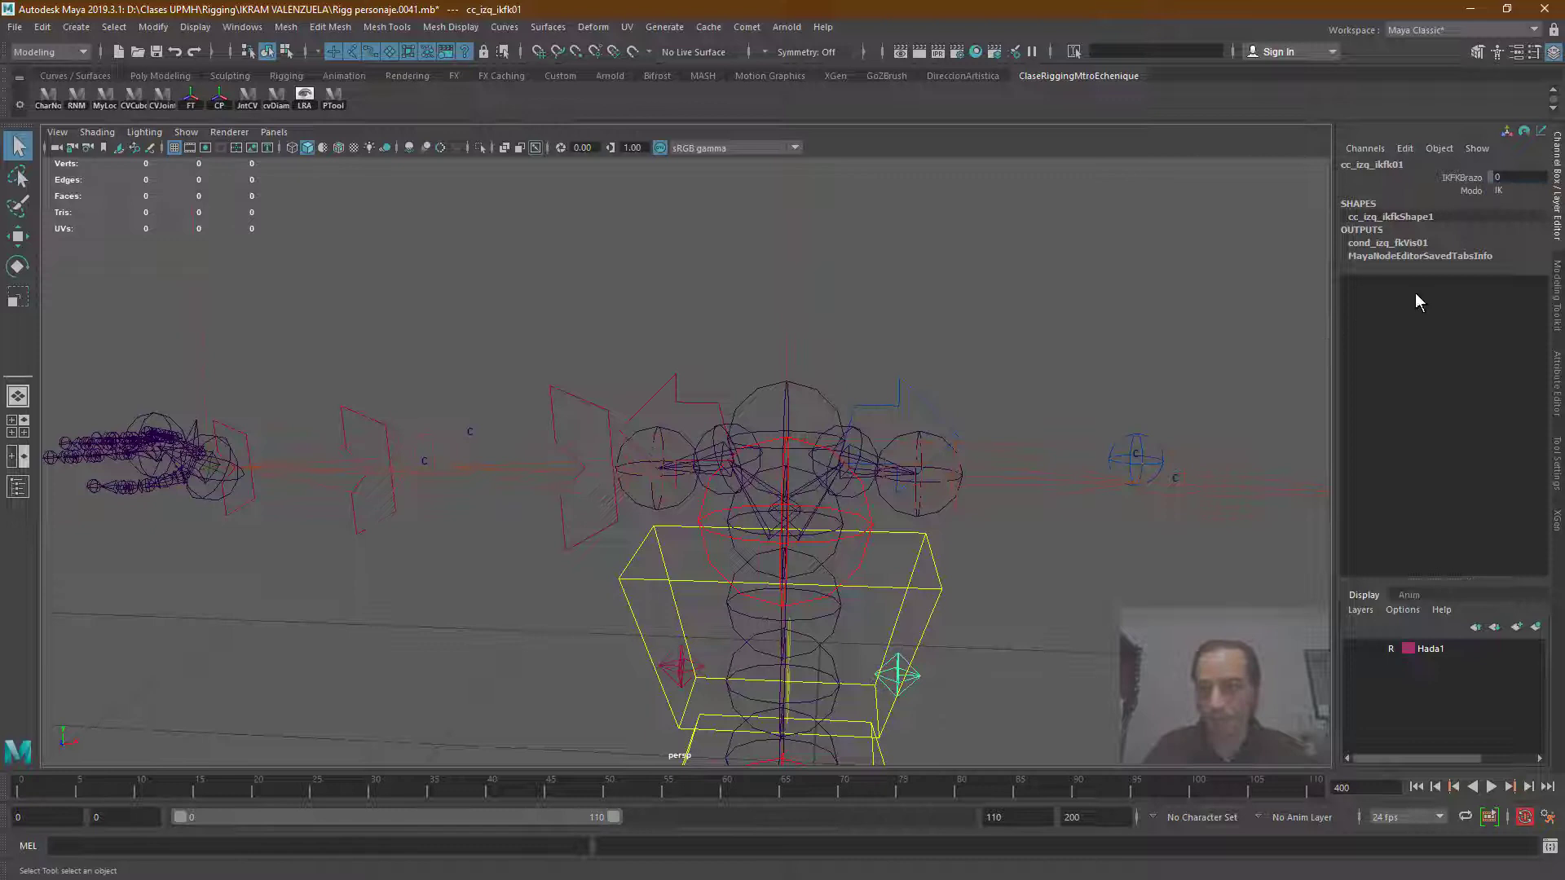
click(1499, 192)
click(1512, 205)
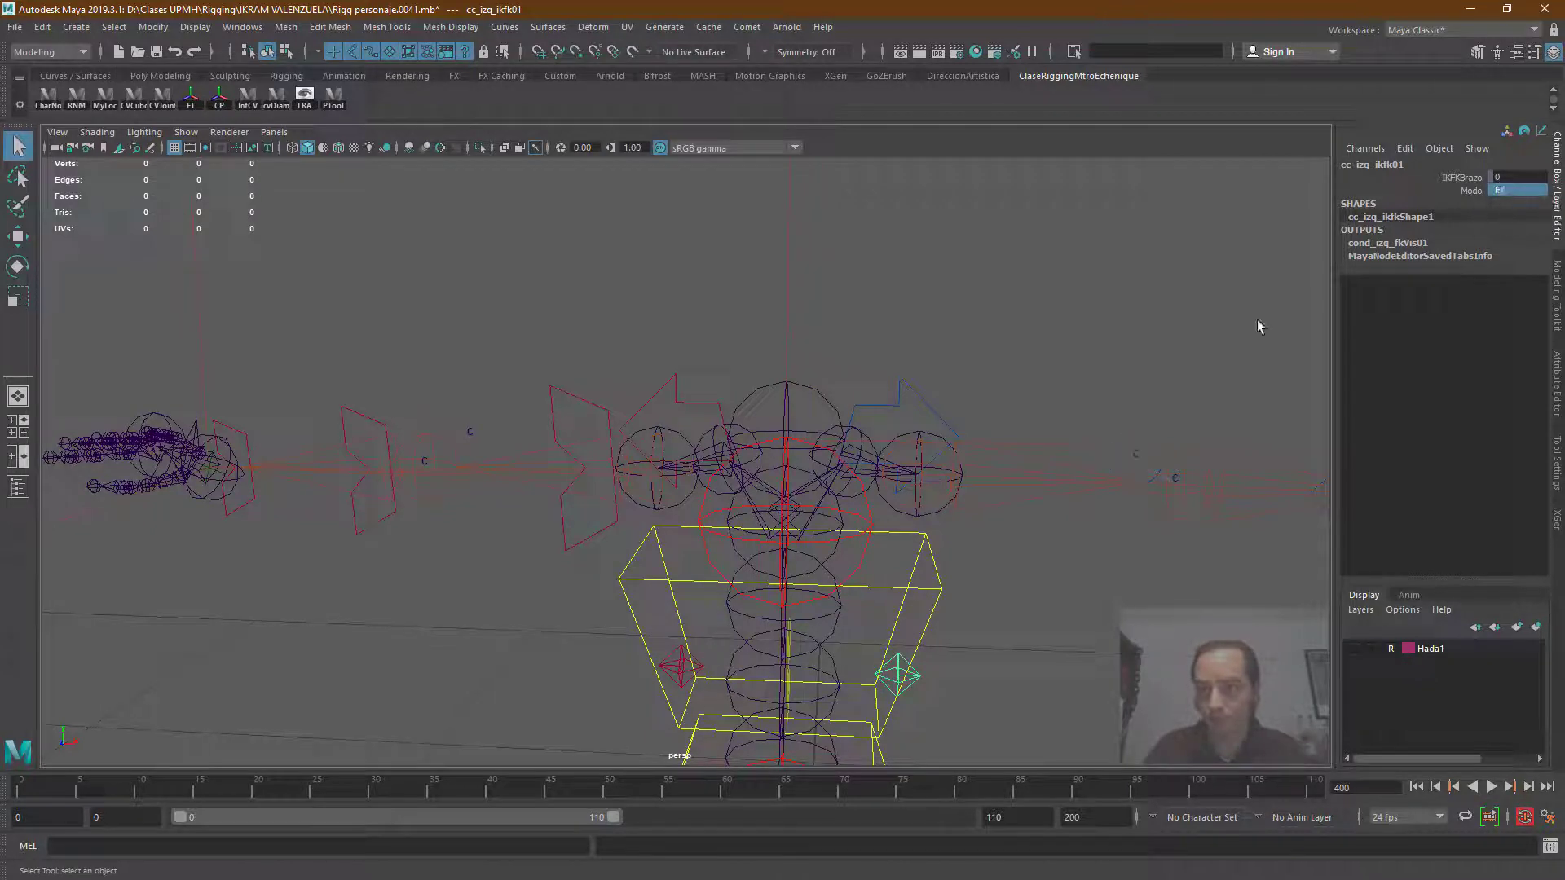
scroll(1240, 481, down, 3)
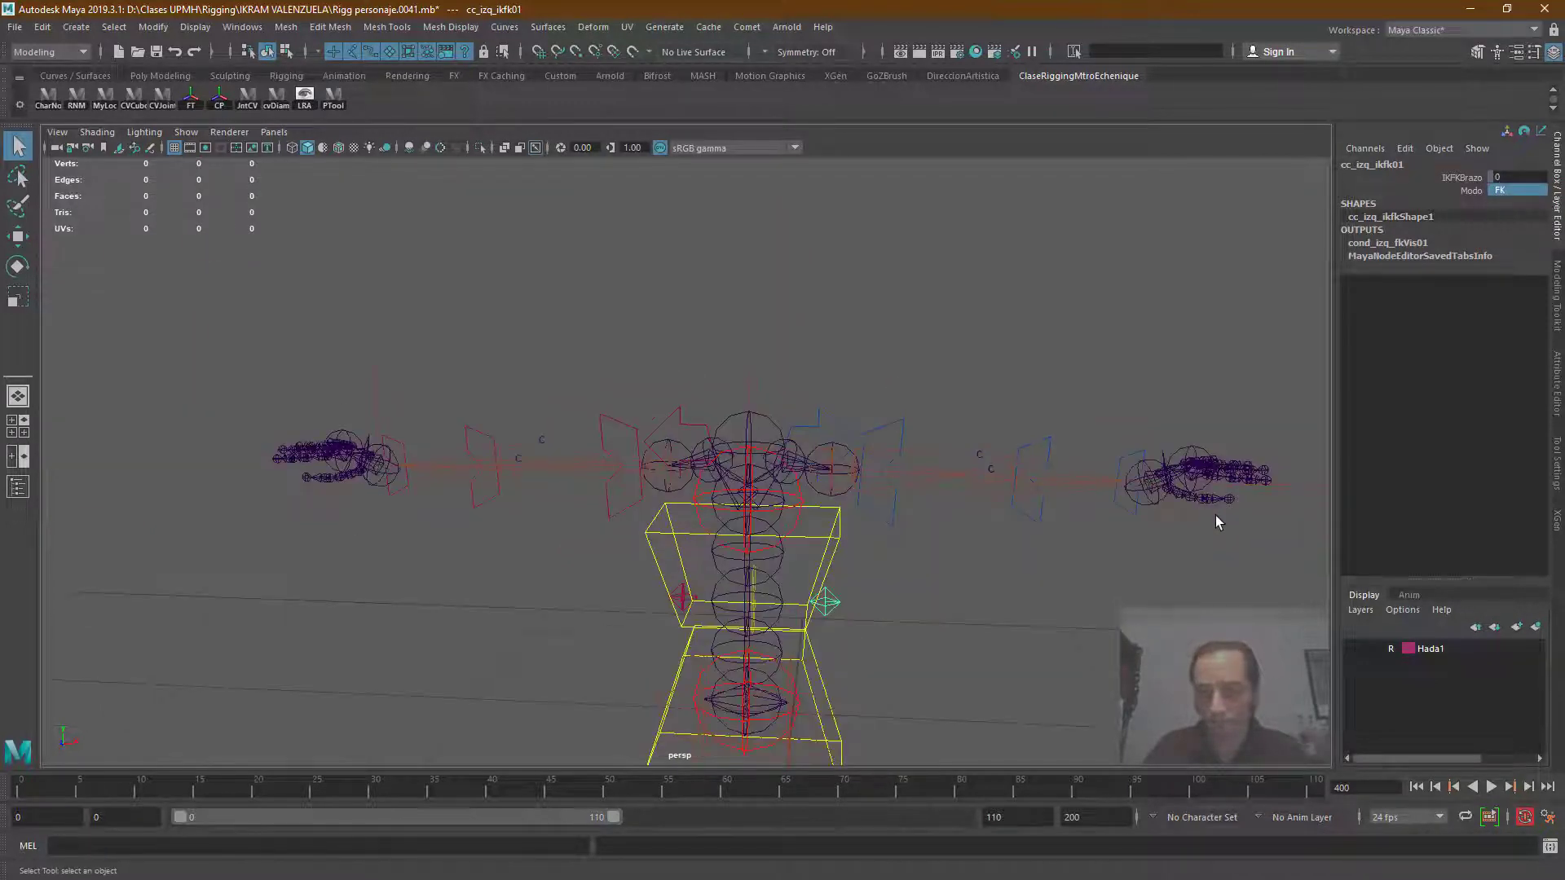
Step: Test the hands' response by rotating the left and right FK wrist controls, undoing each rotation
click(1140, 472)
key(w)
key(e)
drag(1139, 492, 1047, 619)
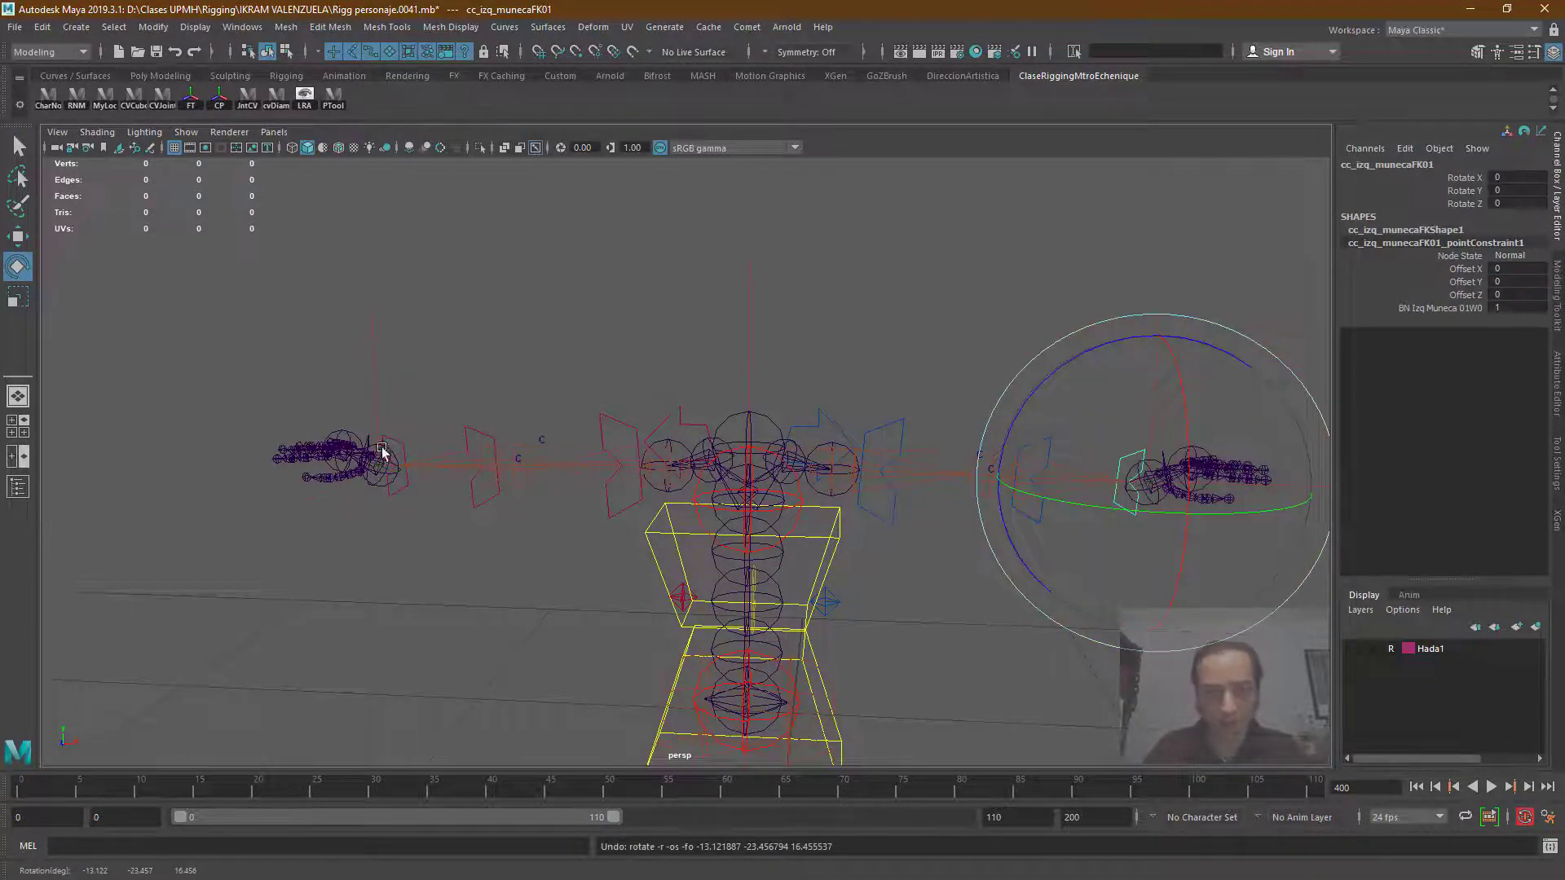
click(406, 488)
drag(462, 450, 430, 462)
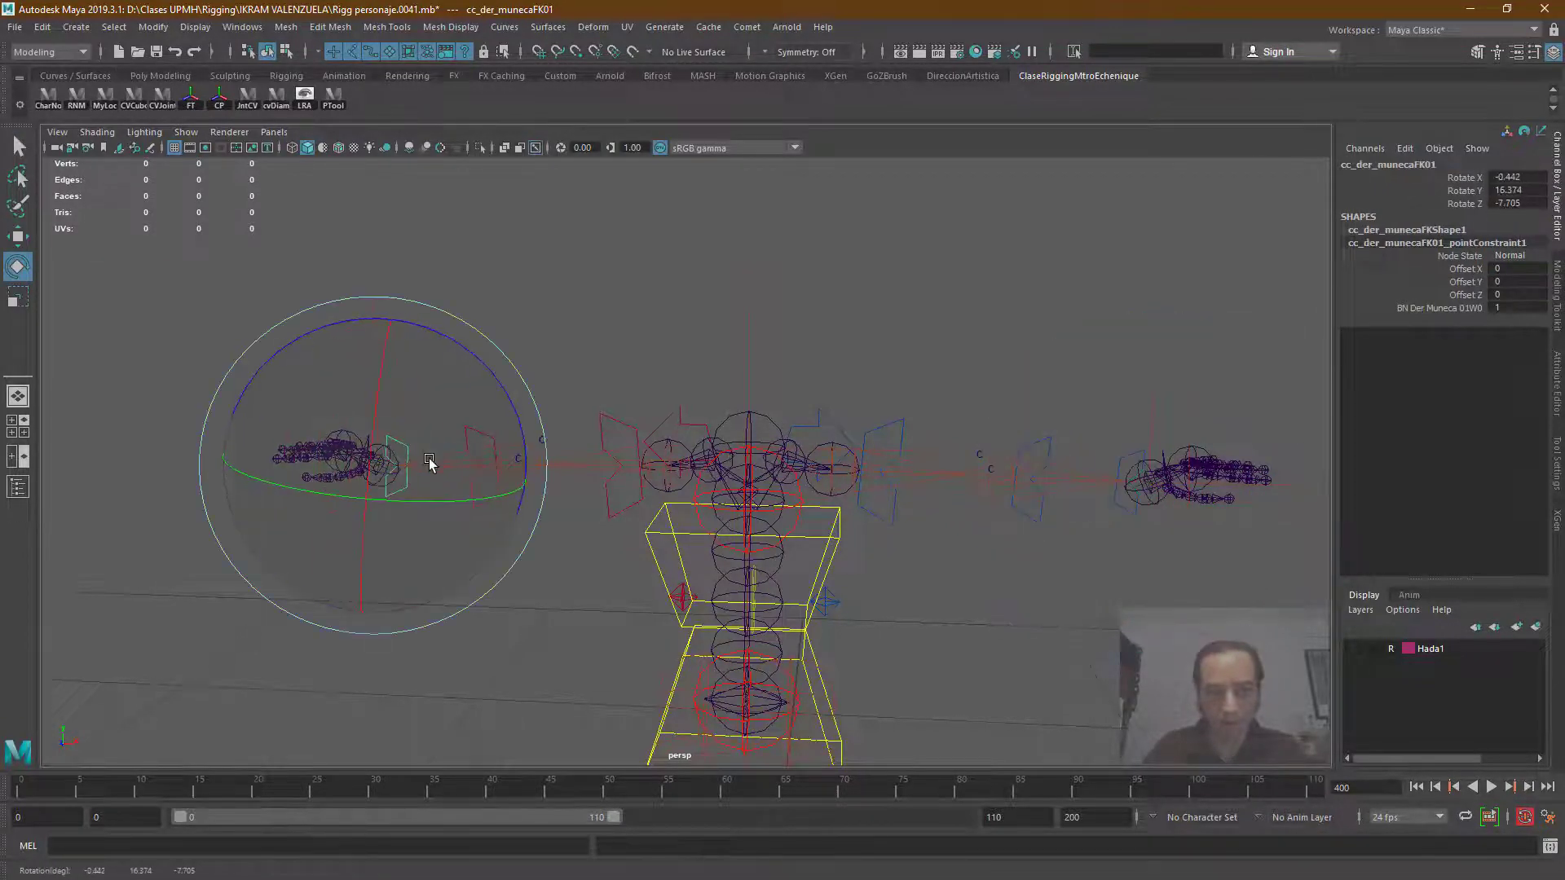
key(ctrl+z)
click(18, 146)
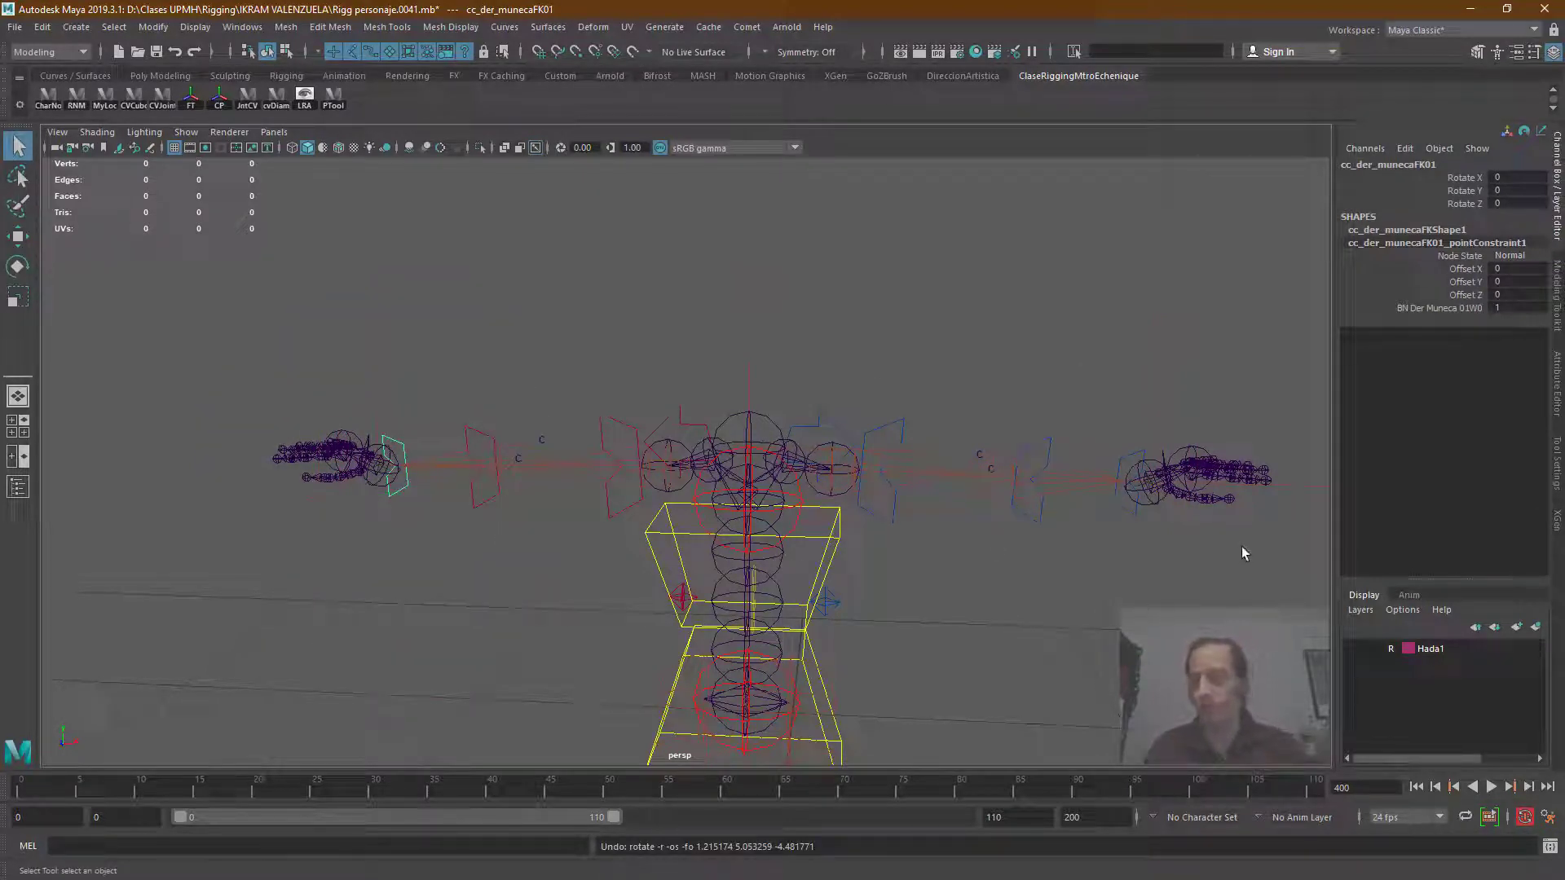
Step: Set Modo back to IK on the left and right IKFK controllers, cc_izq_ikfk01 and cc_der_ikfk01
click(1042, 579)
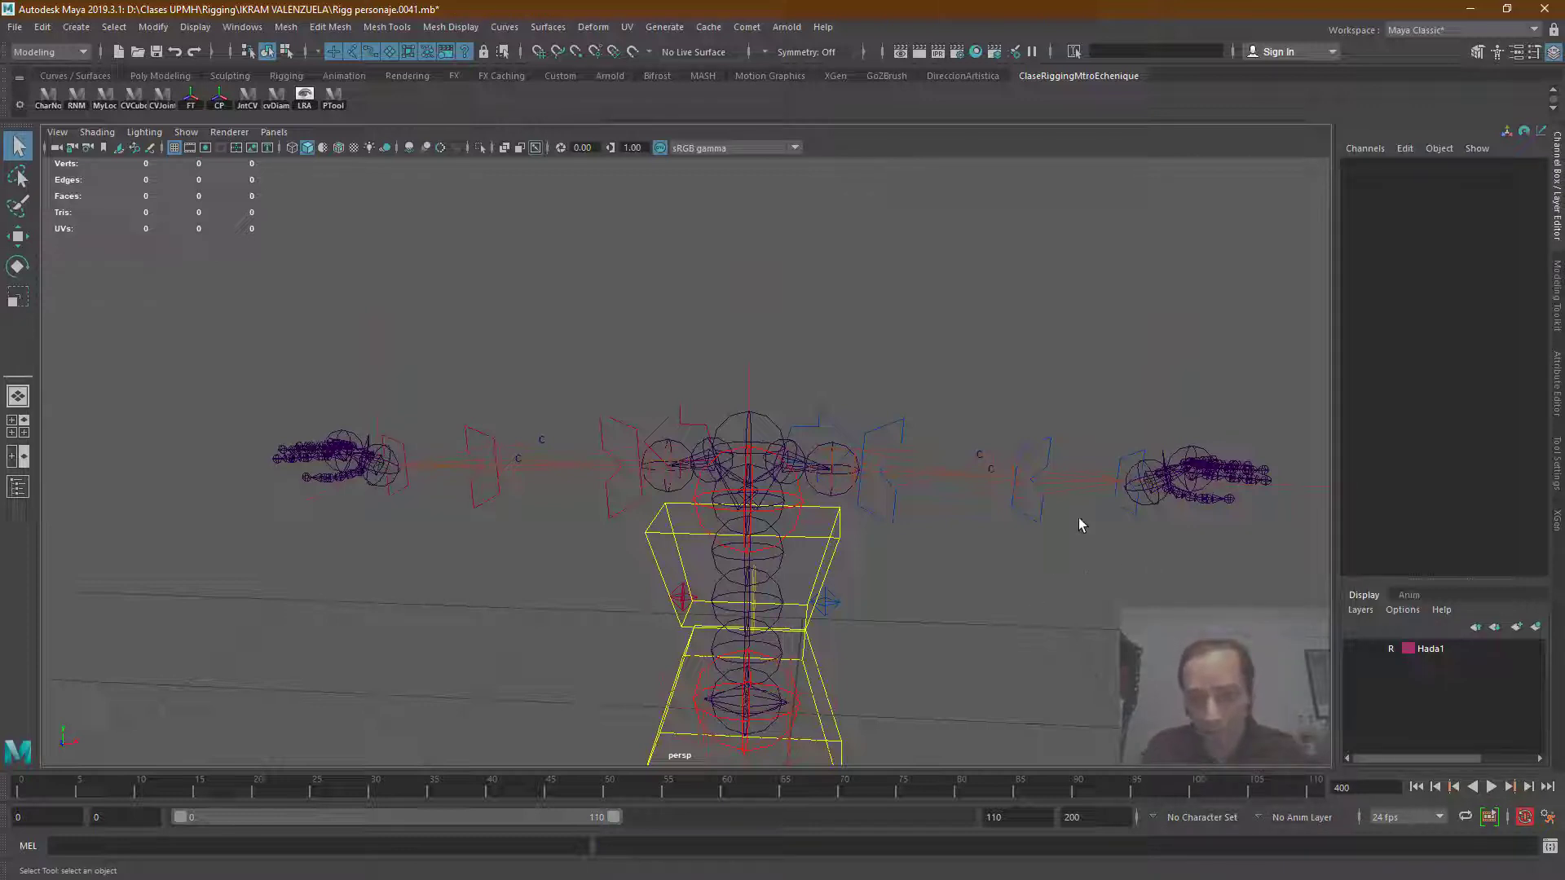
click(833, 606)
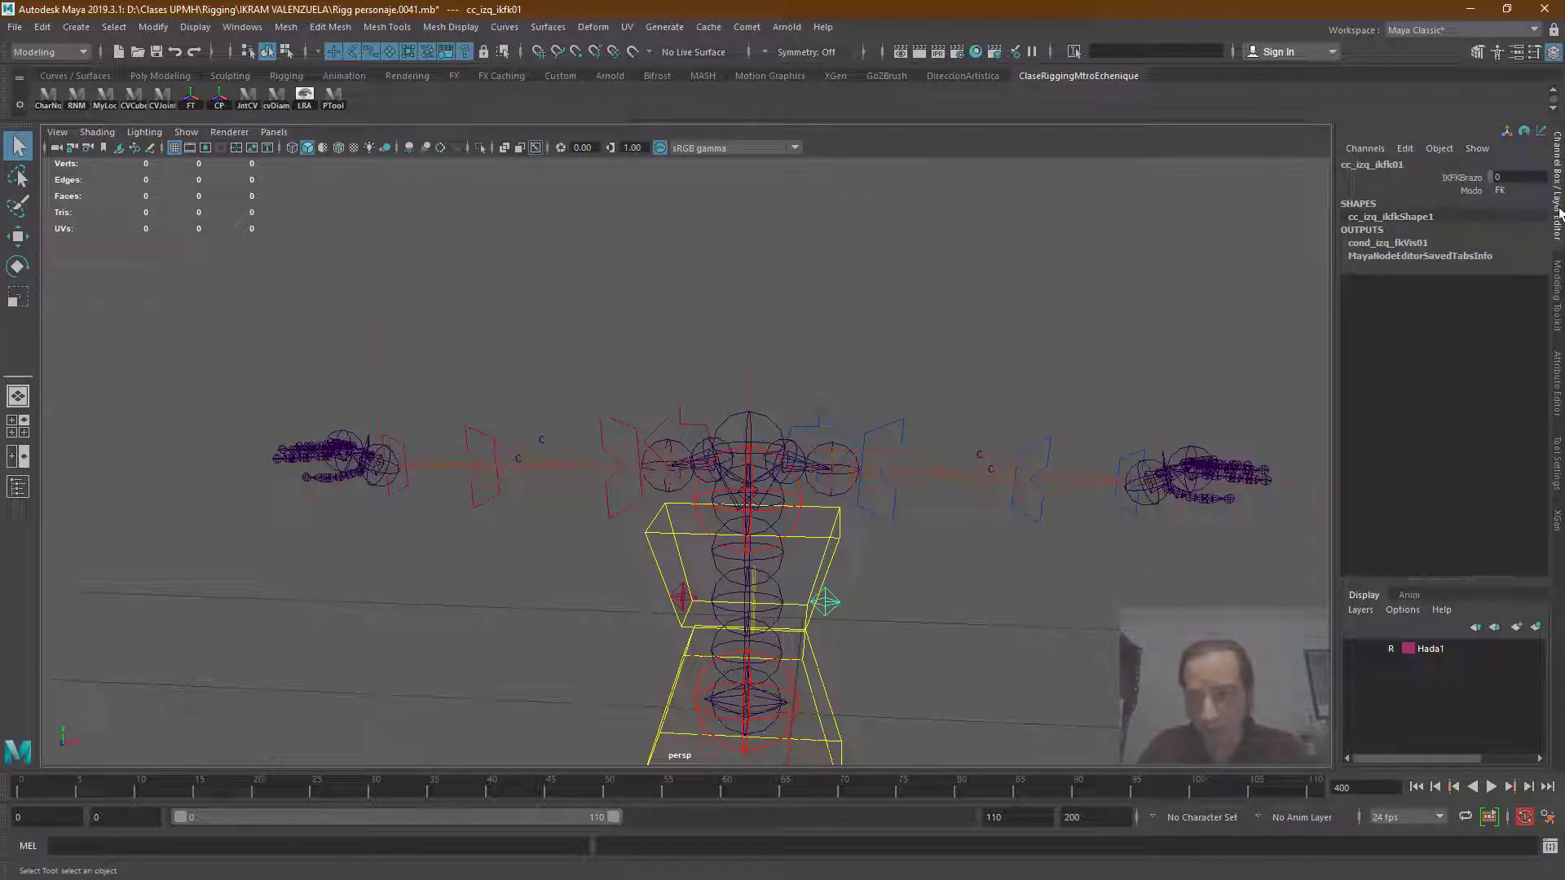
click(1515, 188)
click(1520, 218)
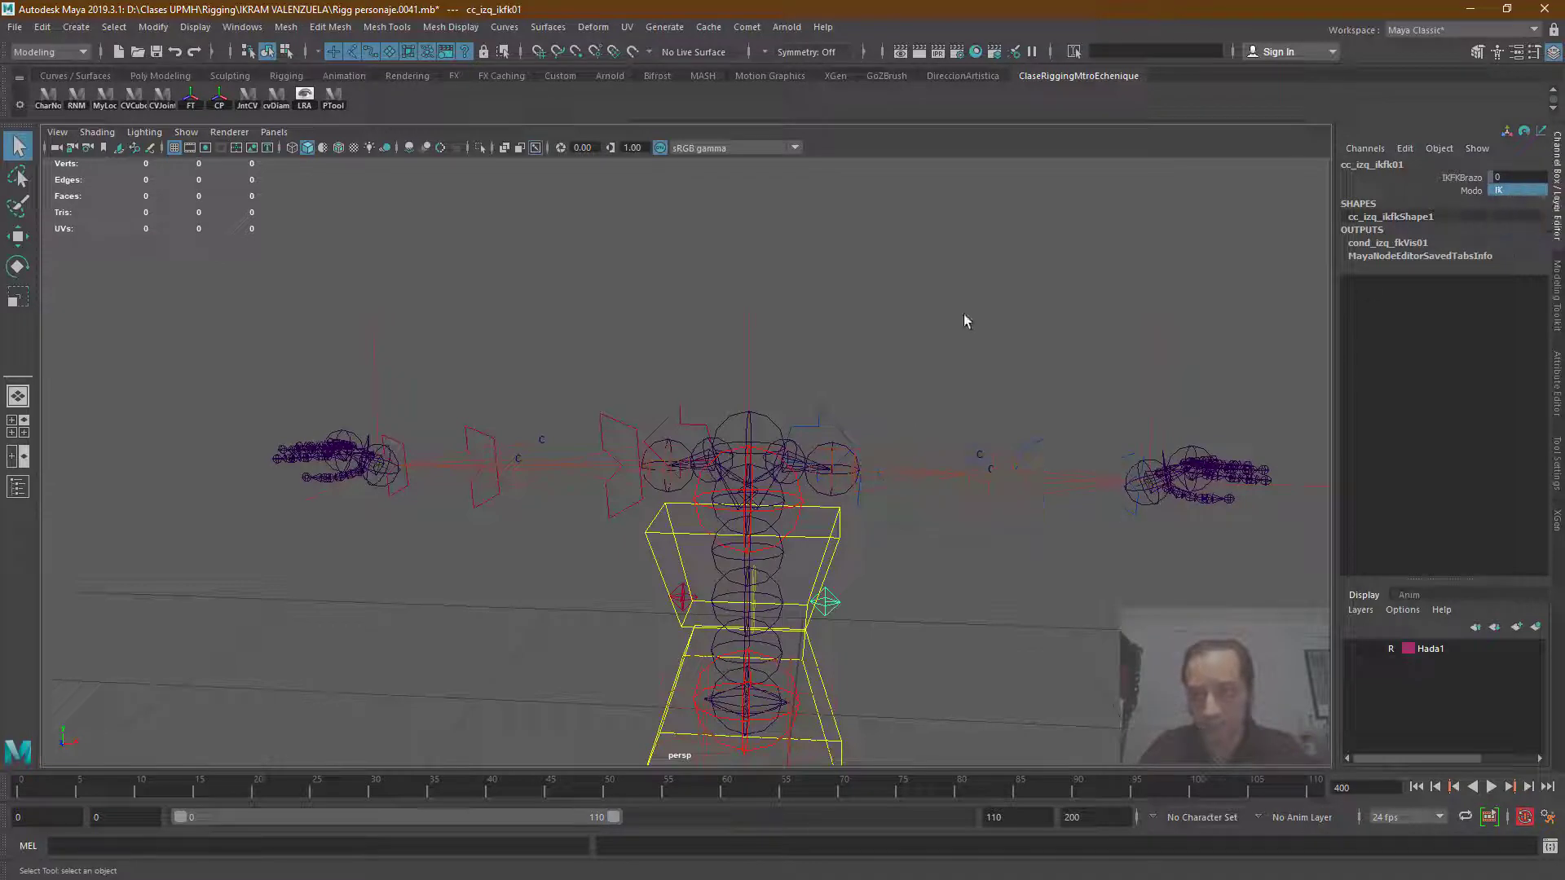
click(685, 602)
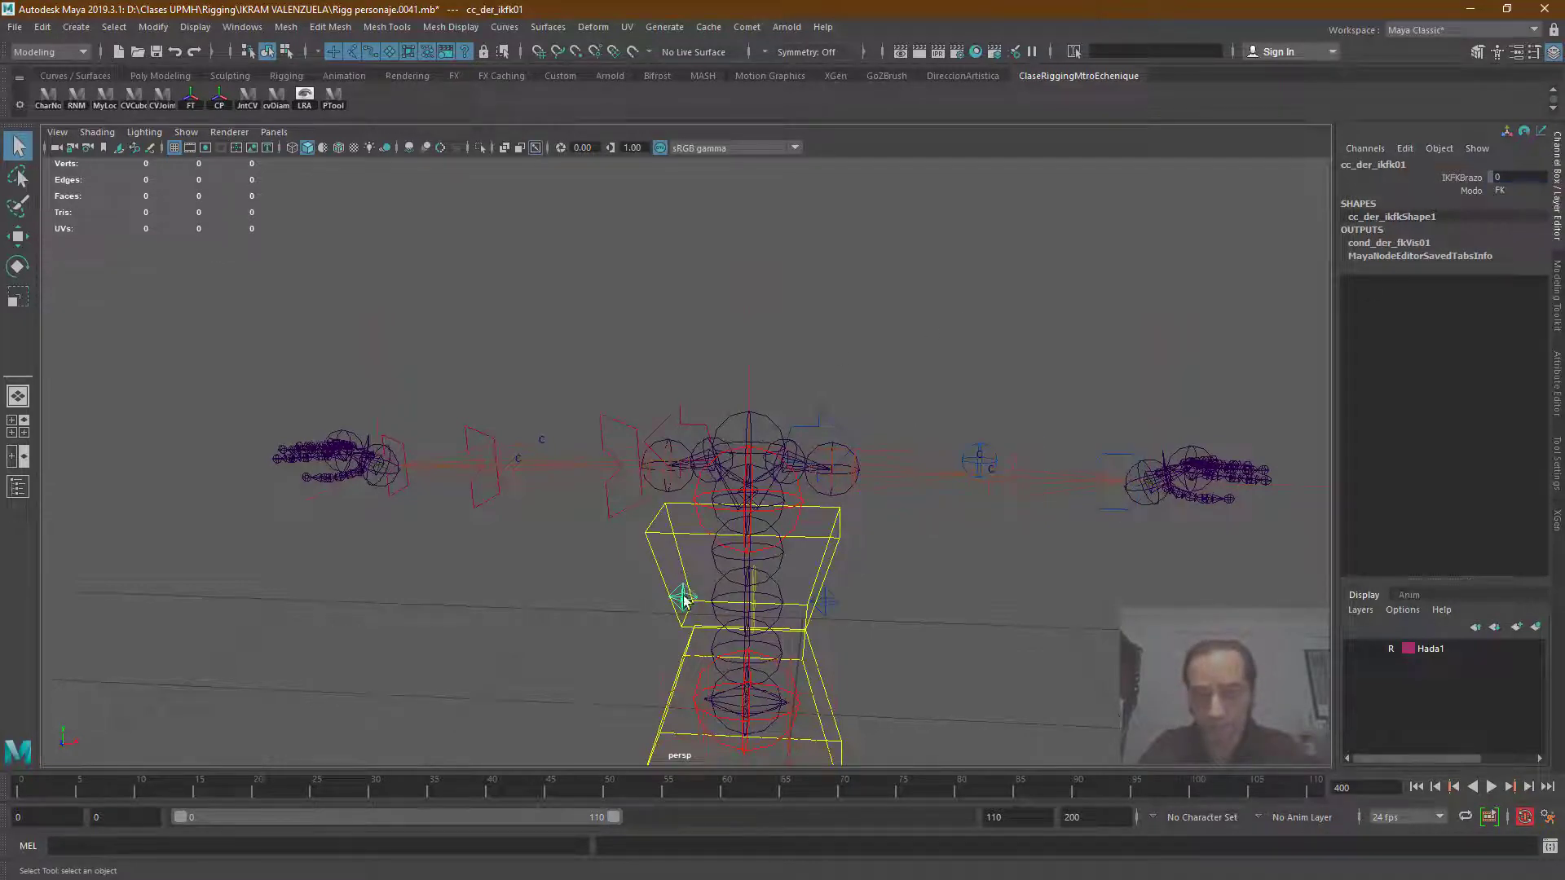
click(1516, 190)
click(1520, 223)
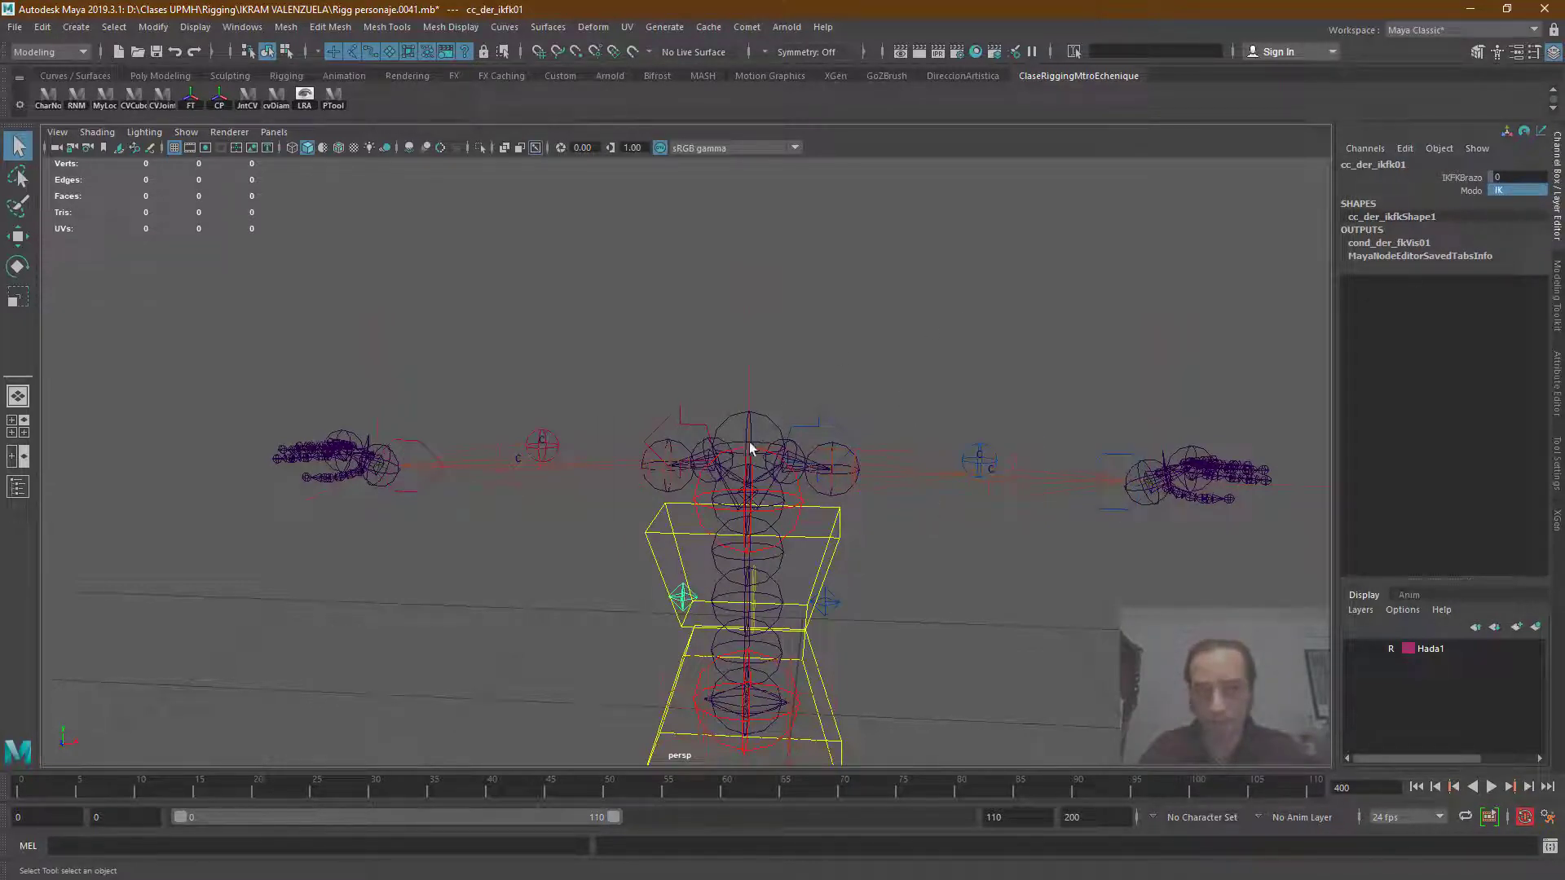
Step: Test the hands' response by rotating the IK arm controls cc_izq_brazoIK01 and cc_der_brazoIK01, undoing each rotation
click(1114, 517)
key(w)
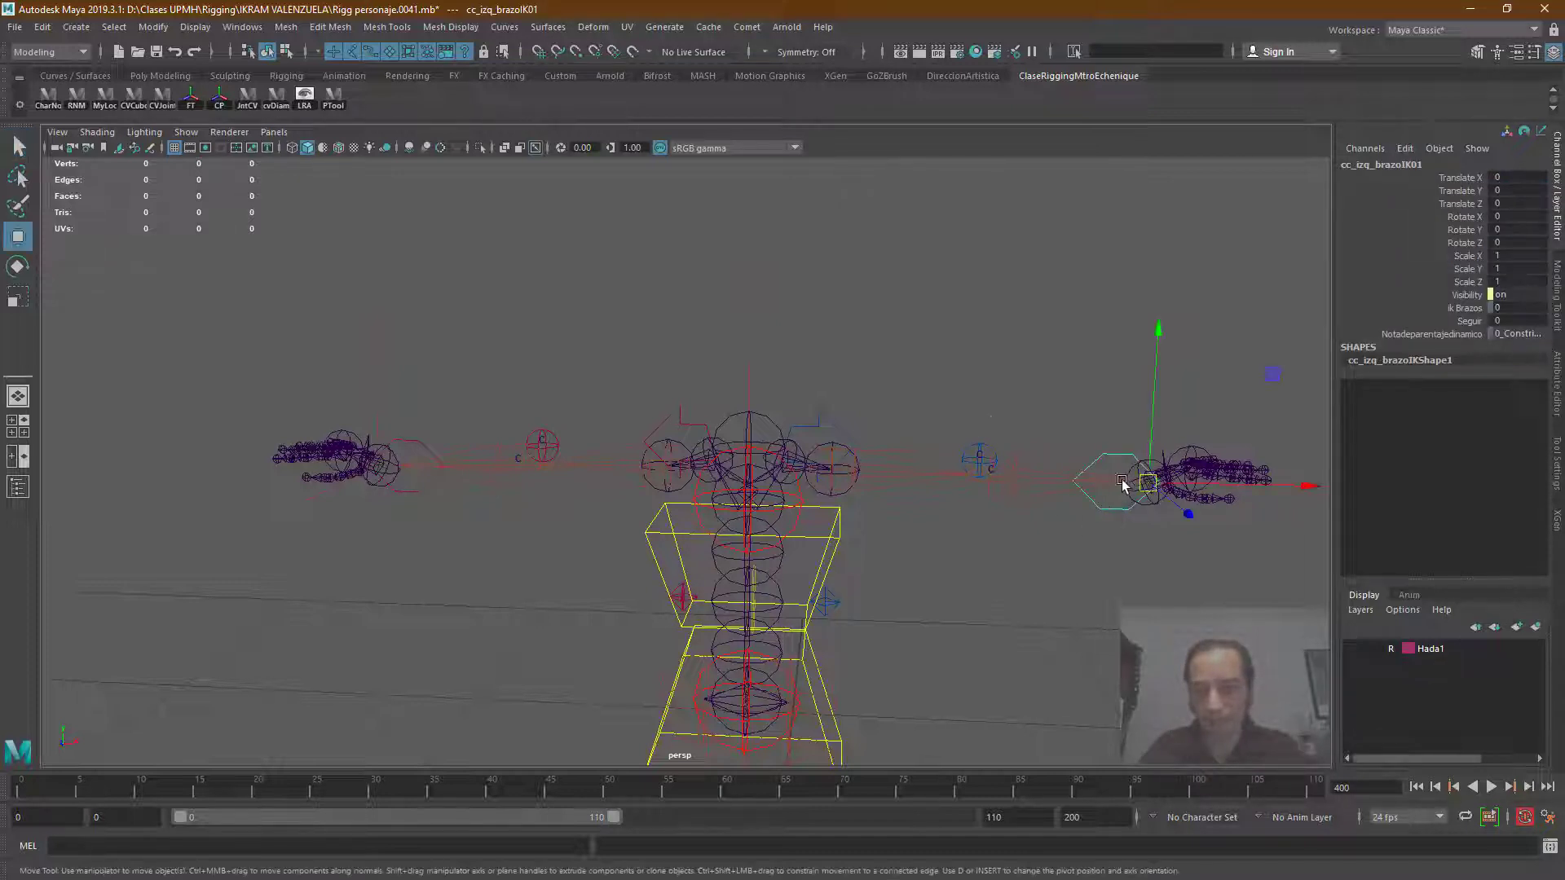
key(e)
mouse_move(1138, 483)
mouse_down()
mouse_move(1040, 459)
mouse_move(1111, 482)
mouse_up()
key(ctrl+z)
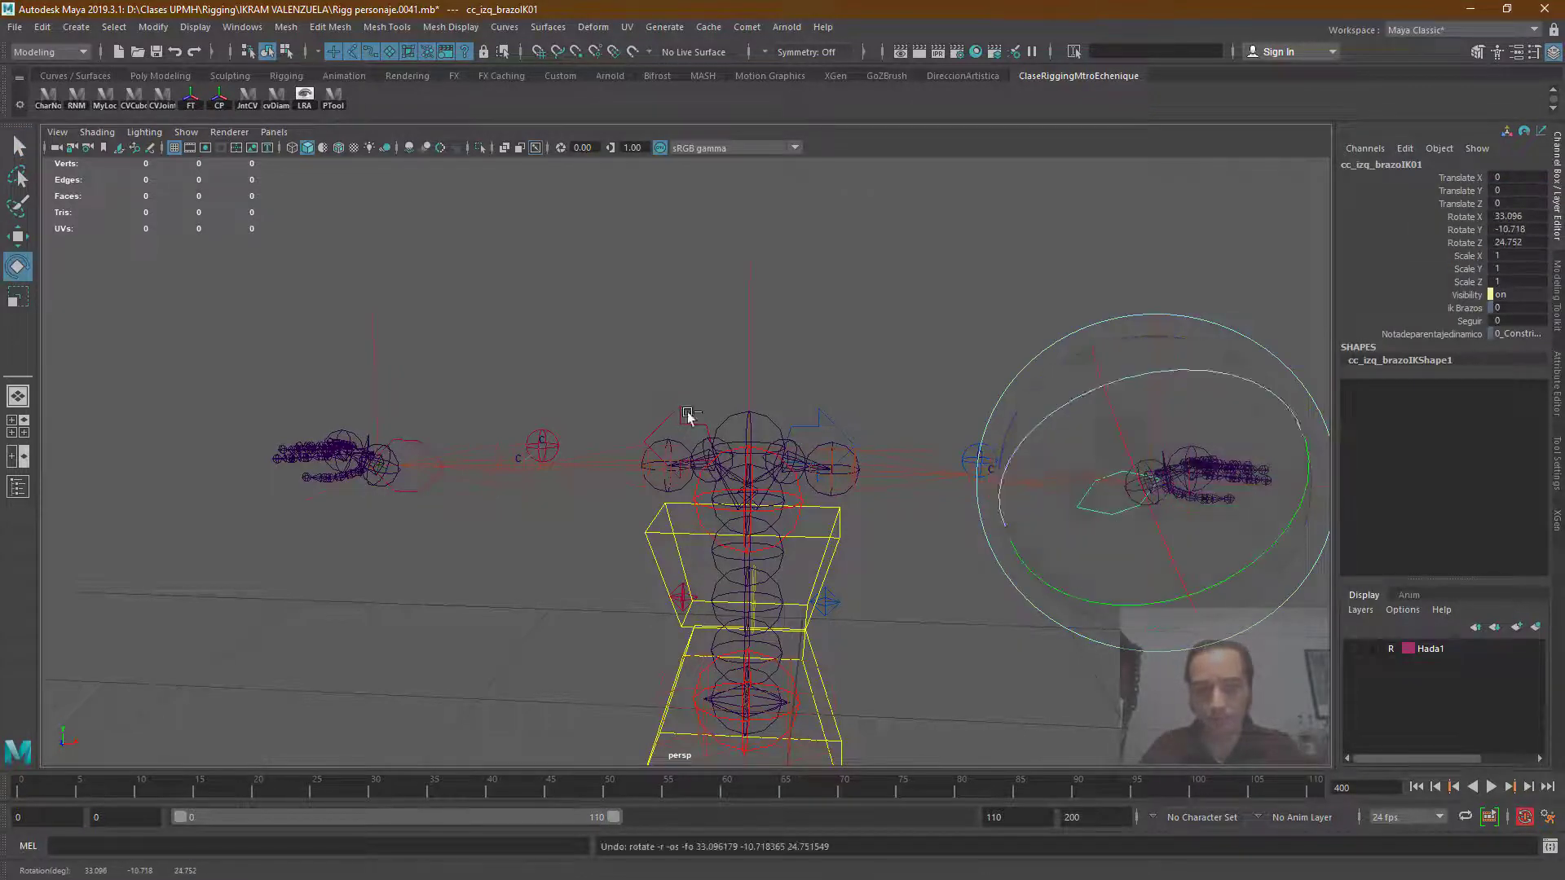
click(409, 440)
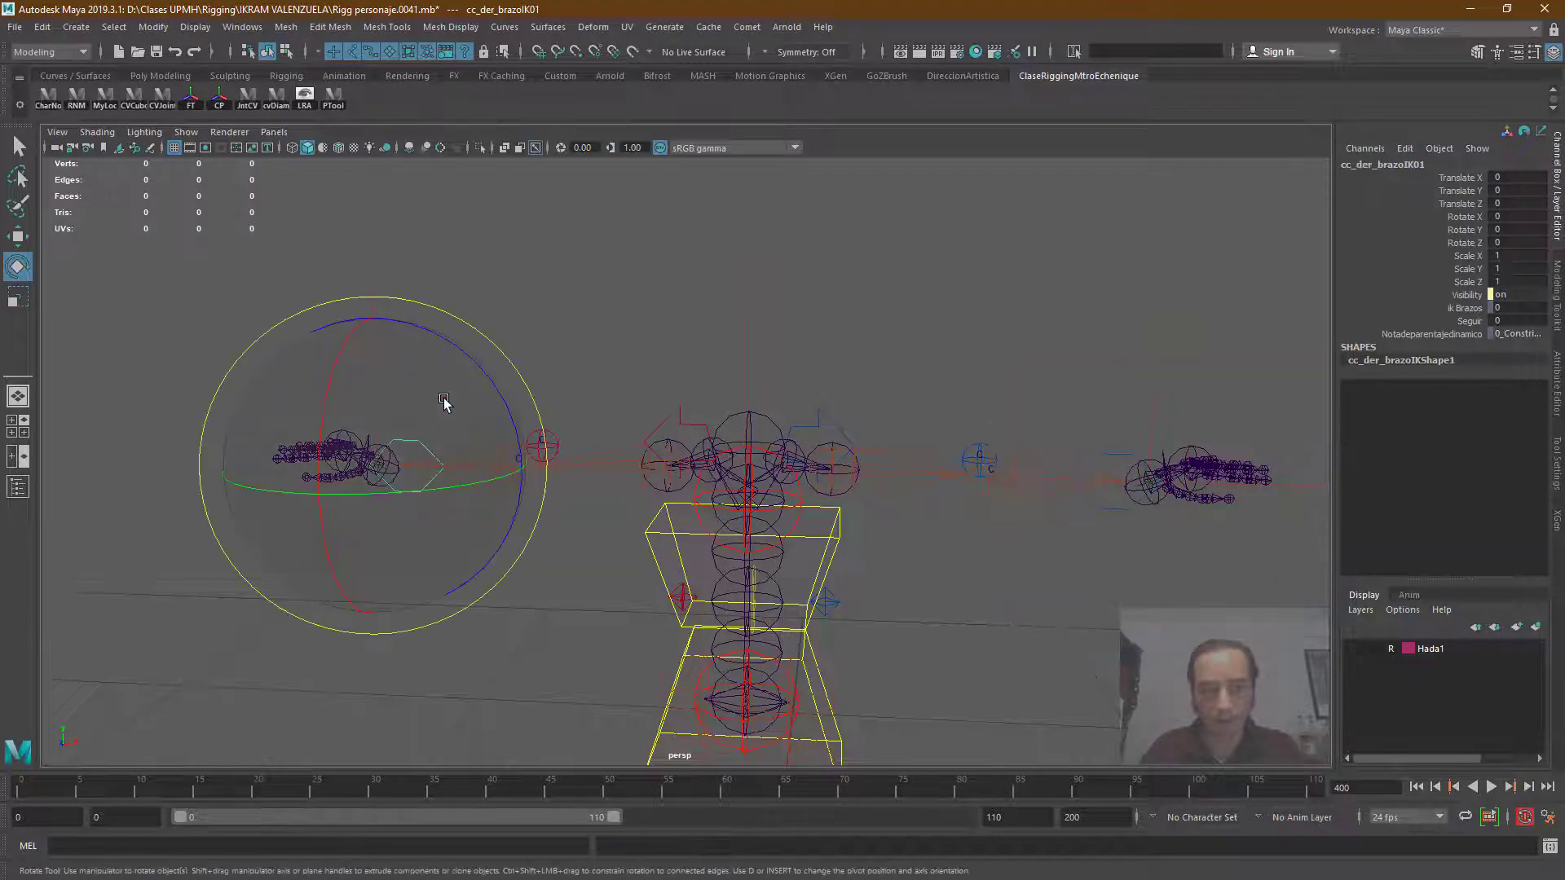
drag(440, 394, 444, 440)
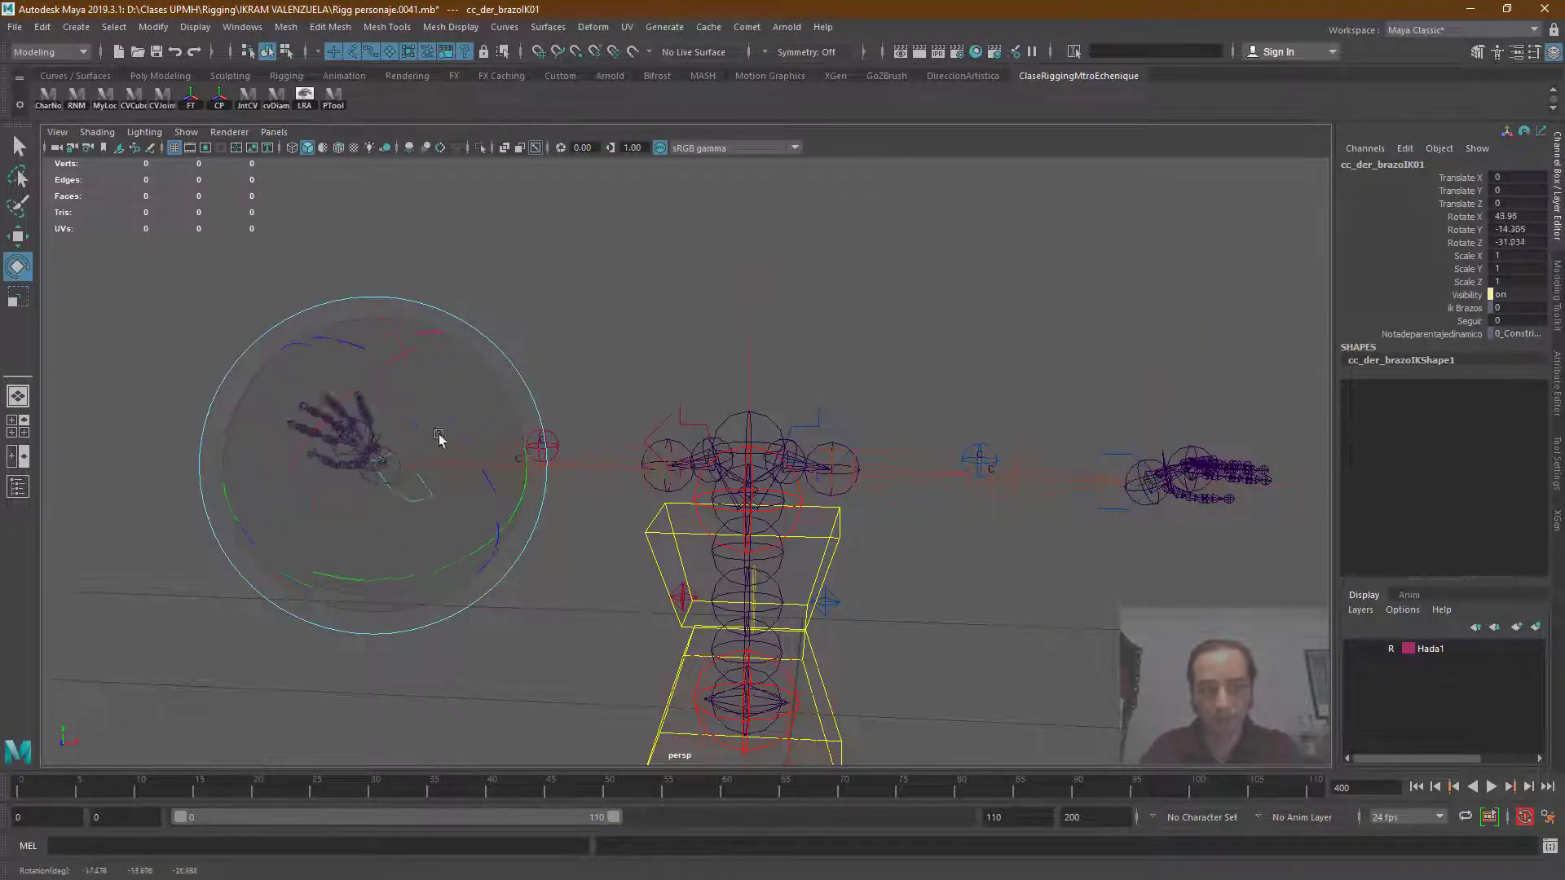
key(ctrl+z)
click(25, 152)
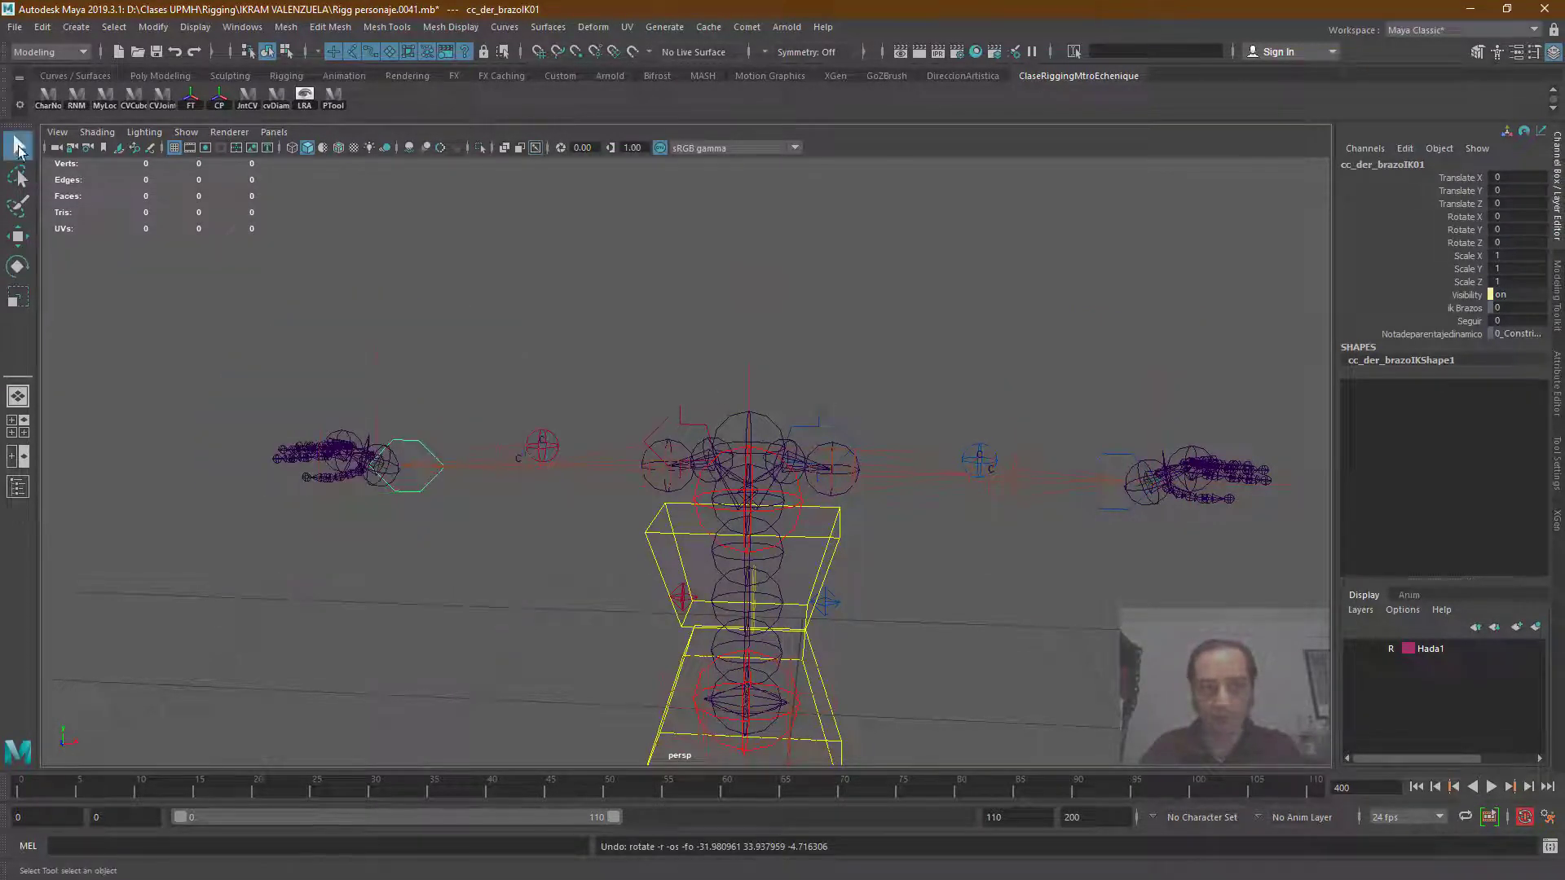
click(1105, 509)
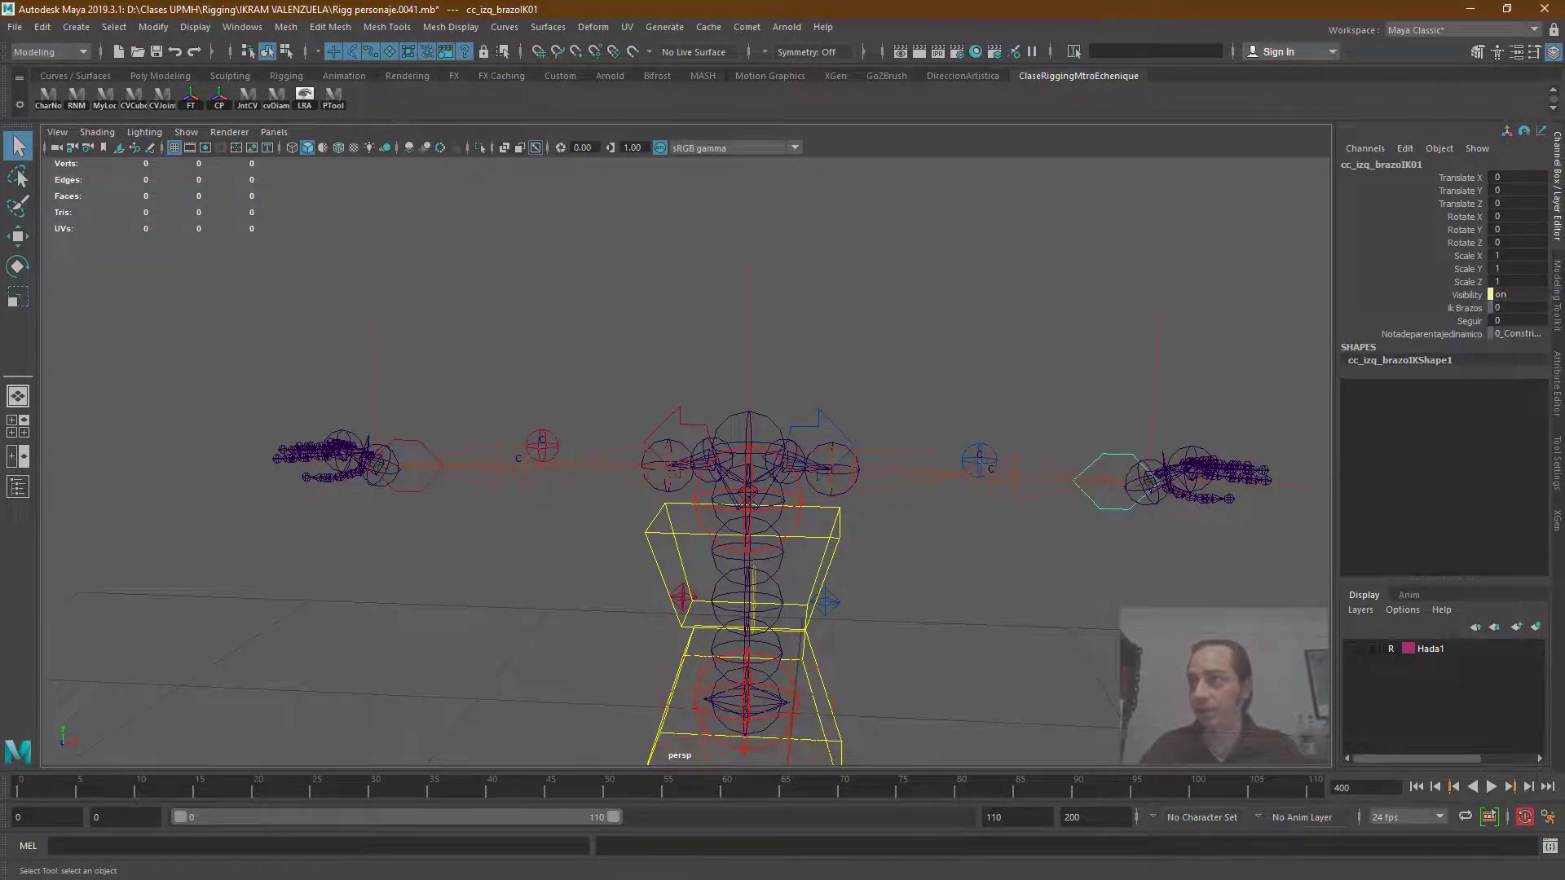
Step: Review the Word notes' IK controls section for how the wrist controllers and locators are constrained
key(alt+Tab)
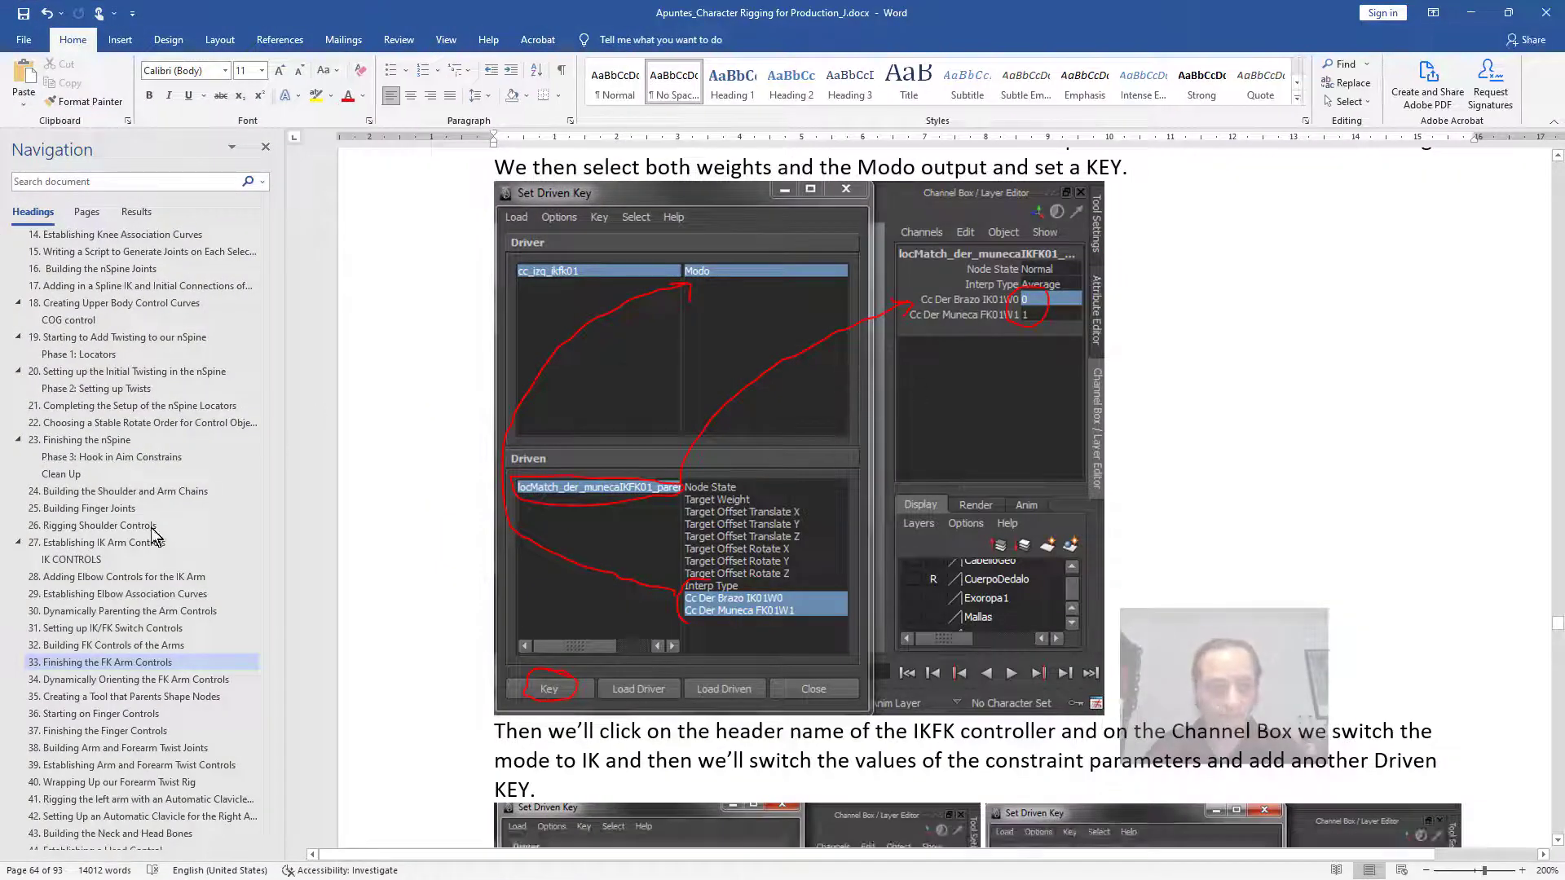
click(122, 611)
scroll(835, 563, up, 5)
scroll(834, 562, up, 20)
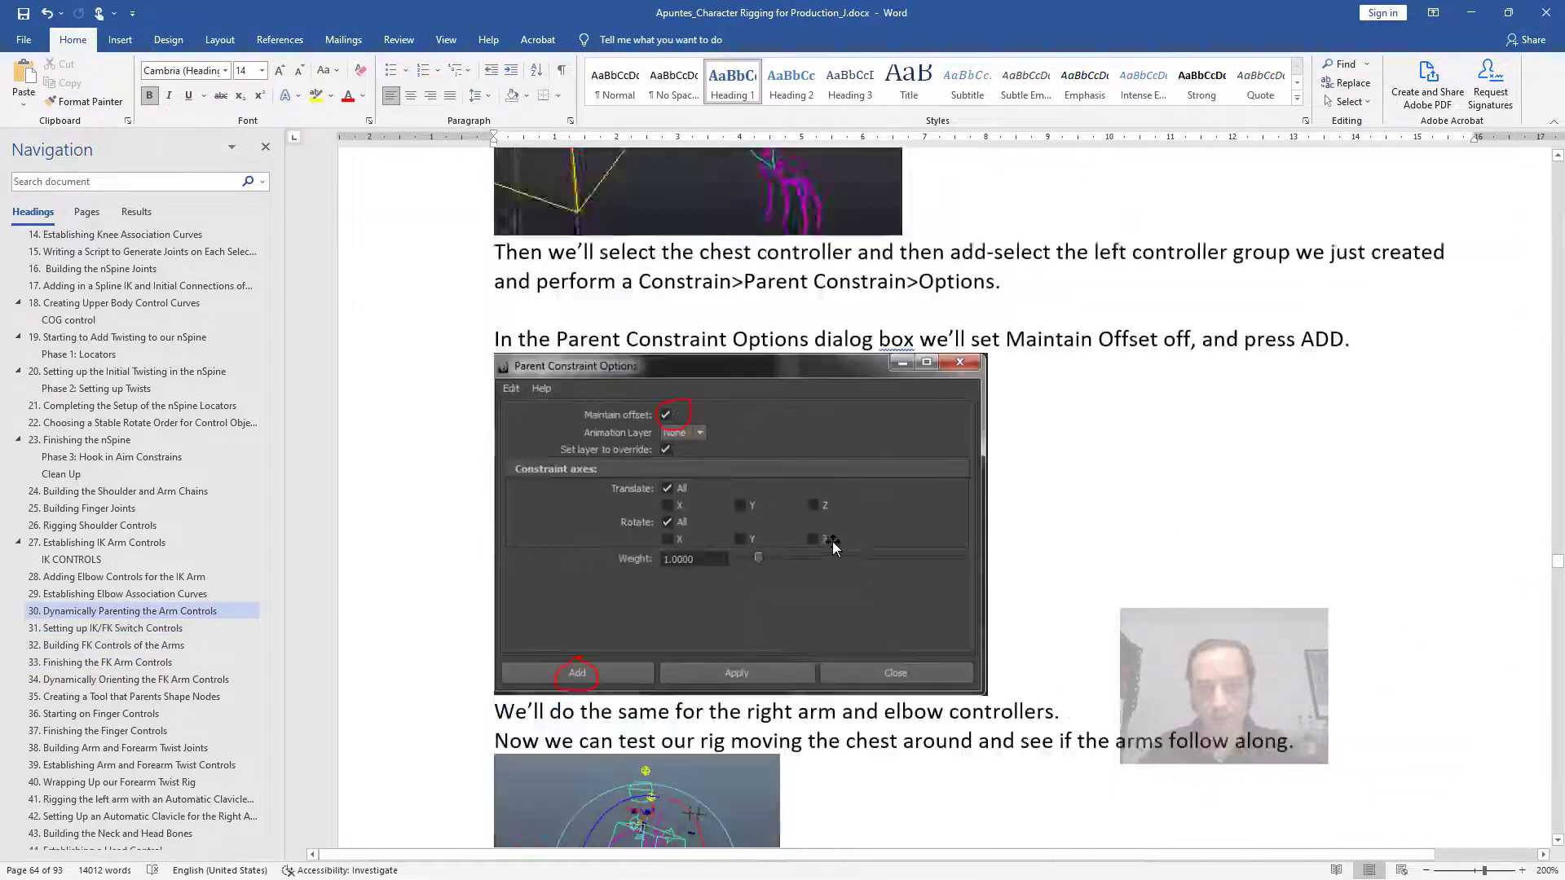
scroll(829, 525, up, 20)
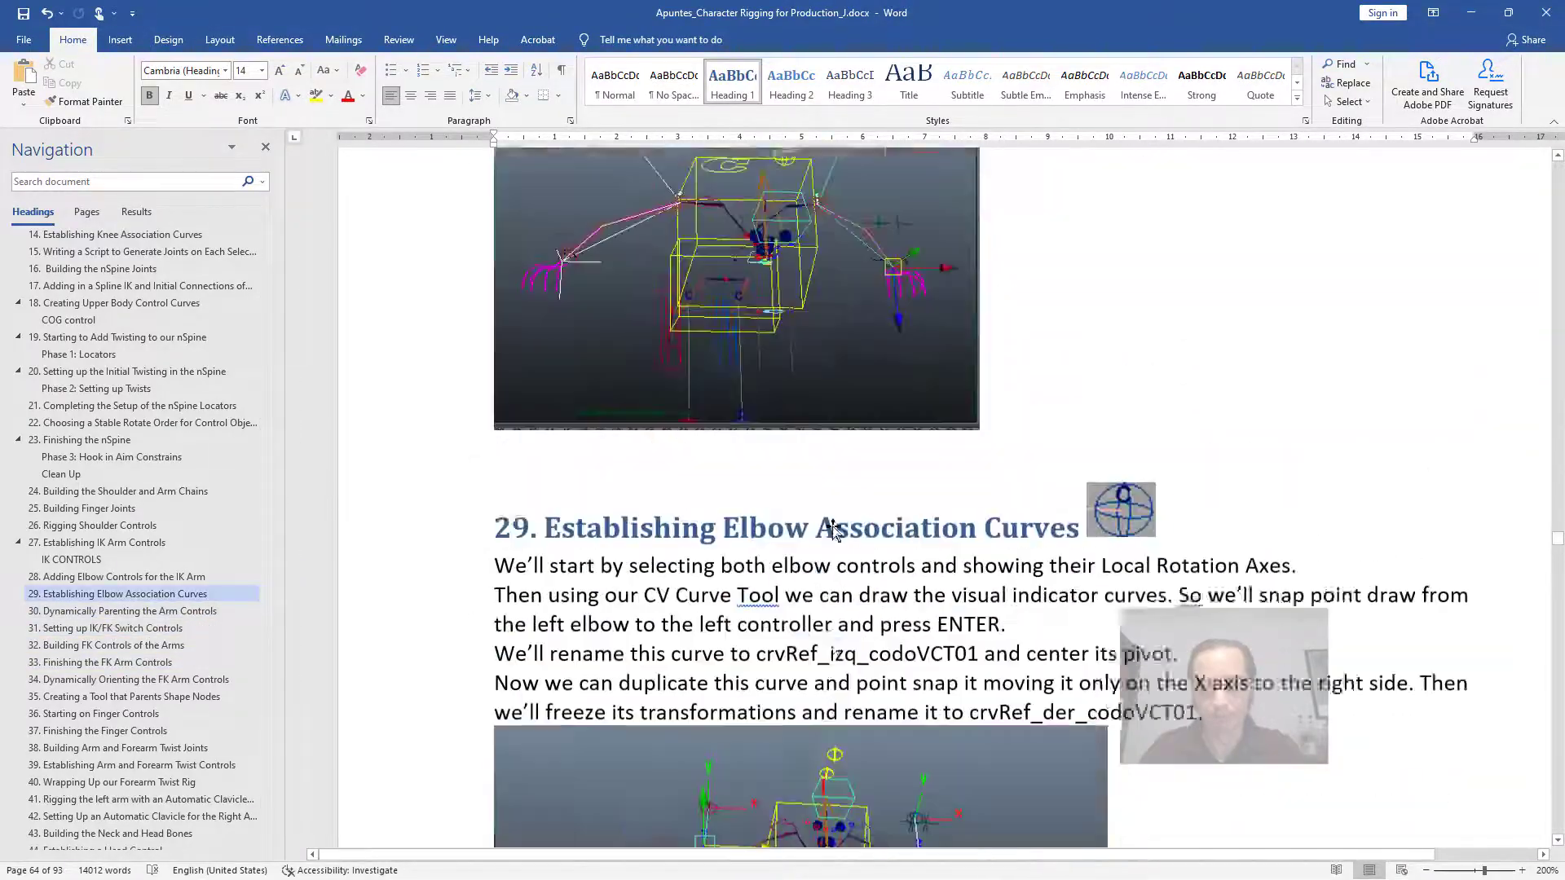
scroll(831, 522, up, 5)
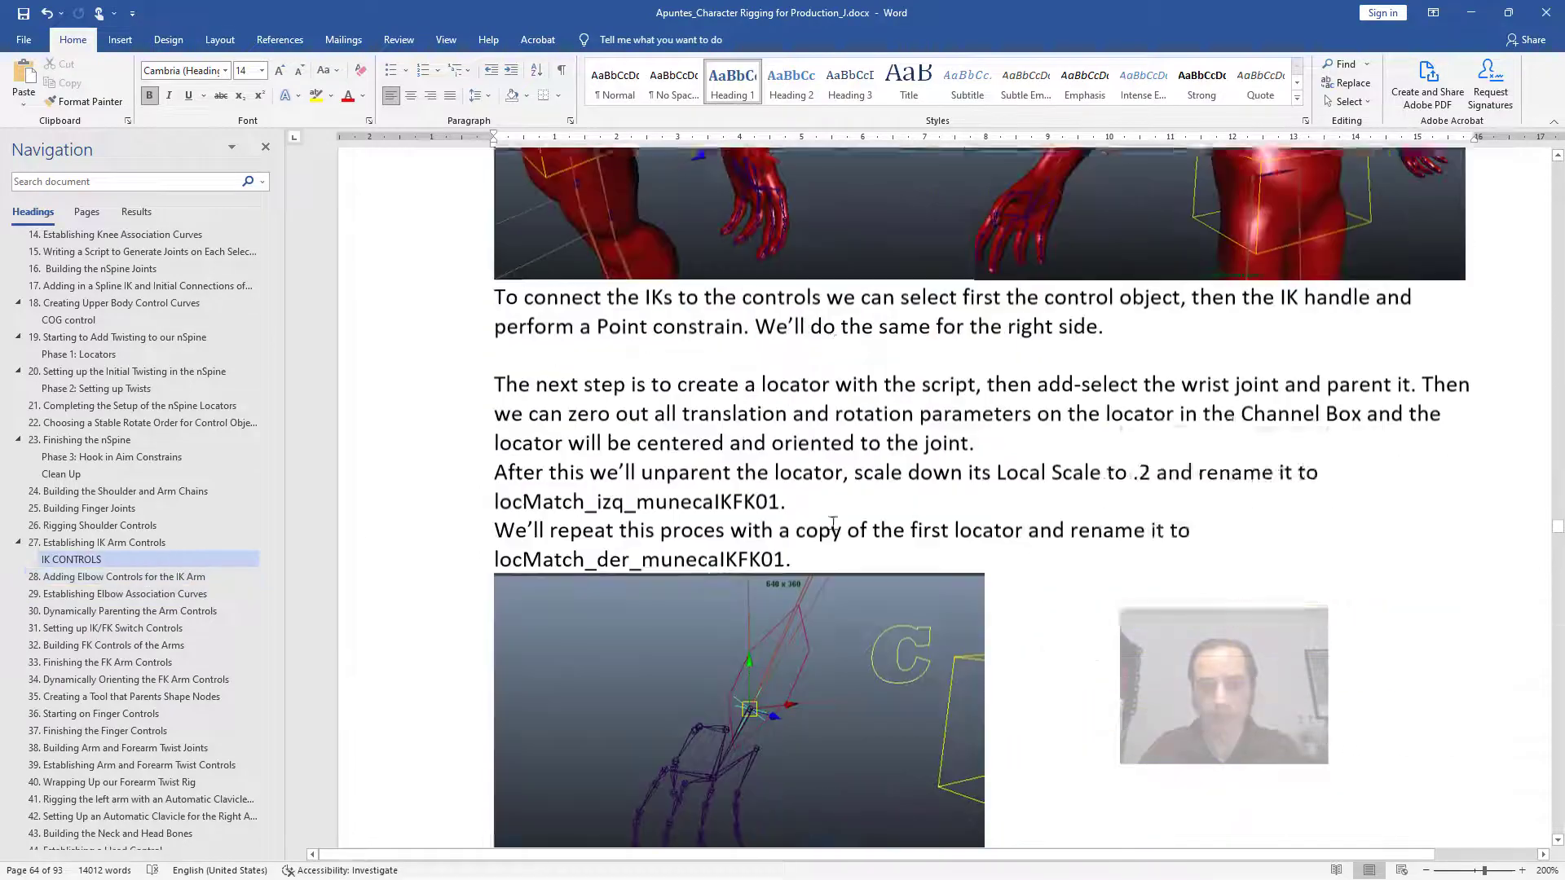
scroll(832, 521, down, 8)
scroll(831, 523, up, 4)
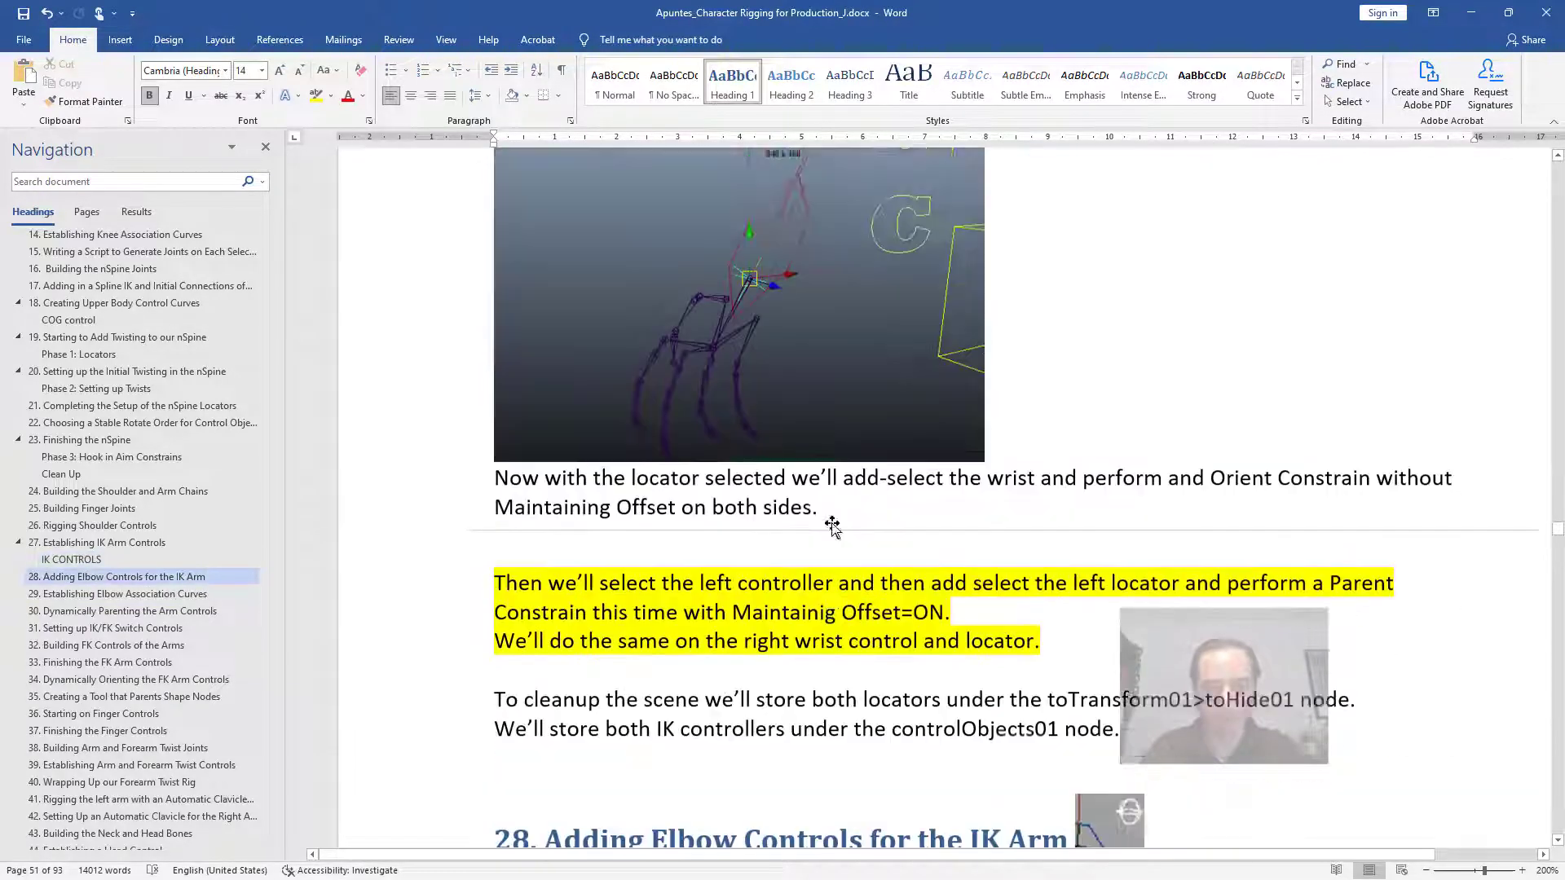
scroll(769, 647, down, 2)
scroll(769, 646, down, 3)
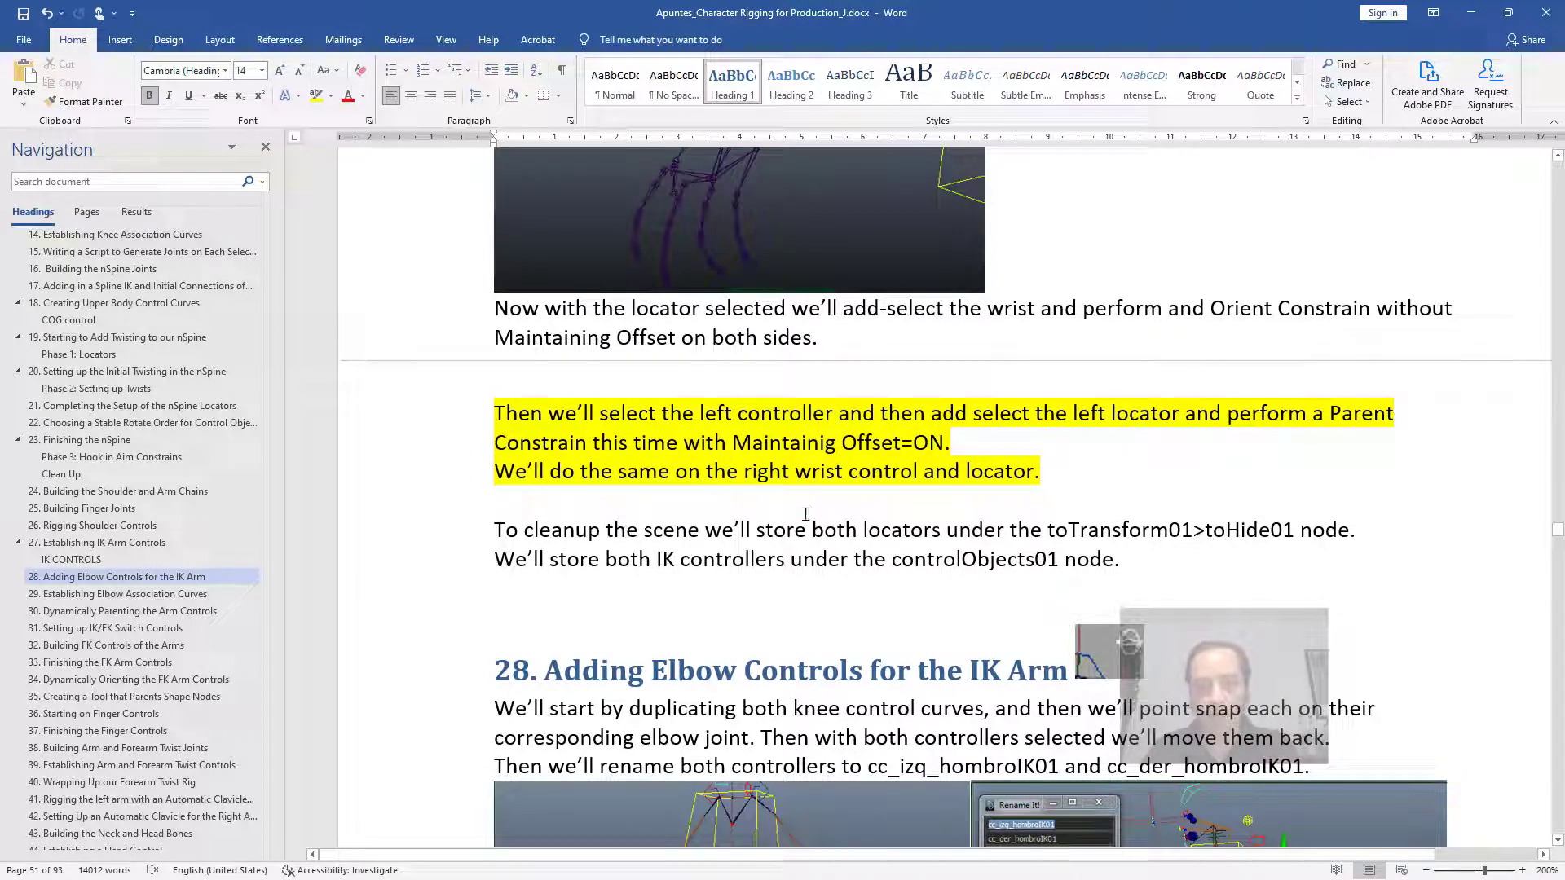
Step: Switch to Maya and parent-constrain the left wrist locator locMatch_izq_munecaIKFK01 to cc_izq_brazoIK01 with Maintain offset on
key(alt+Tab)
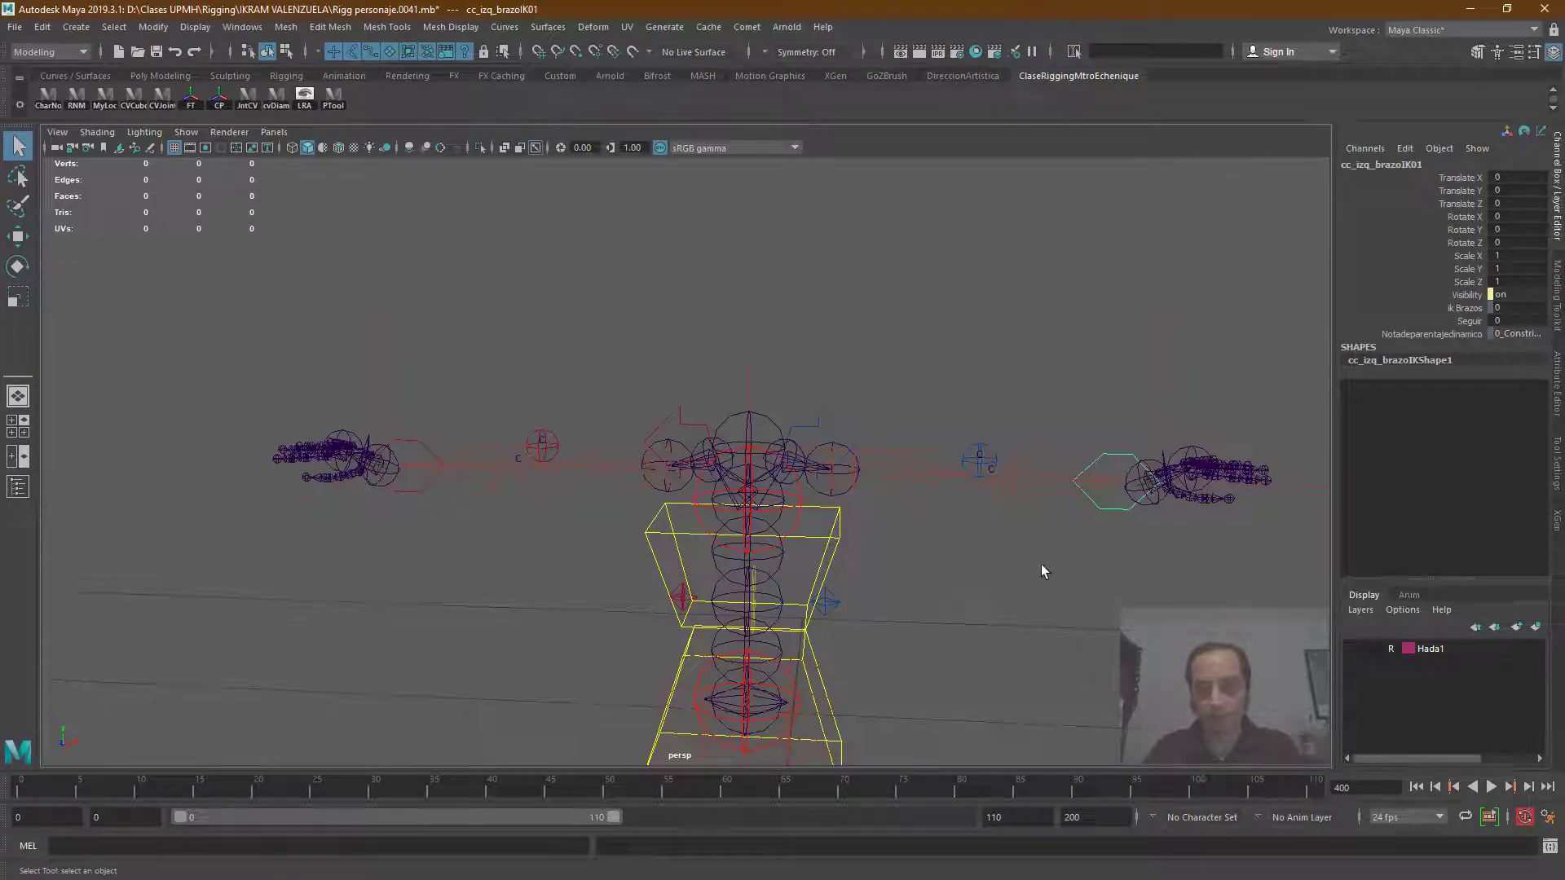
scroll(1138, 556, up, 5)
alt+middle_drag(1188, 541, 848, 512)
click(1016, 505)
click(1017, 486)
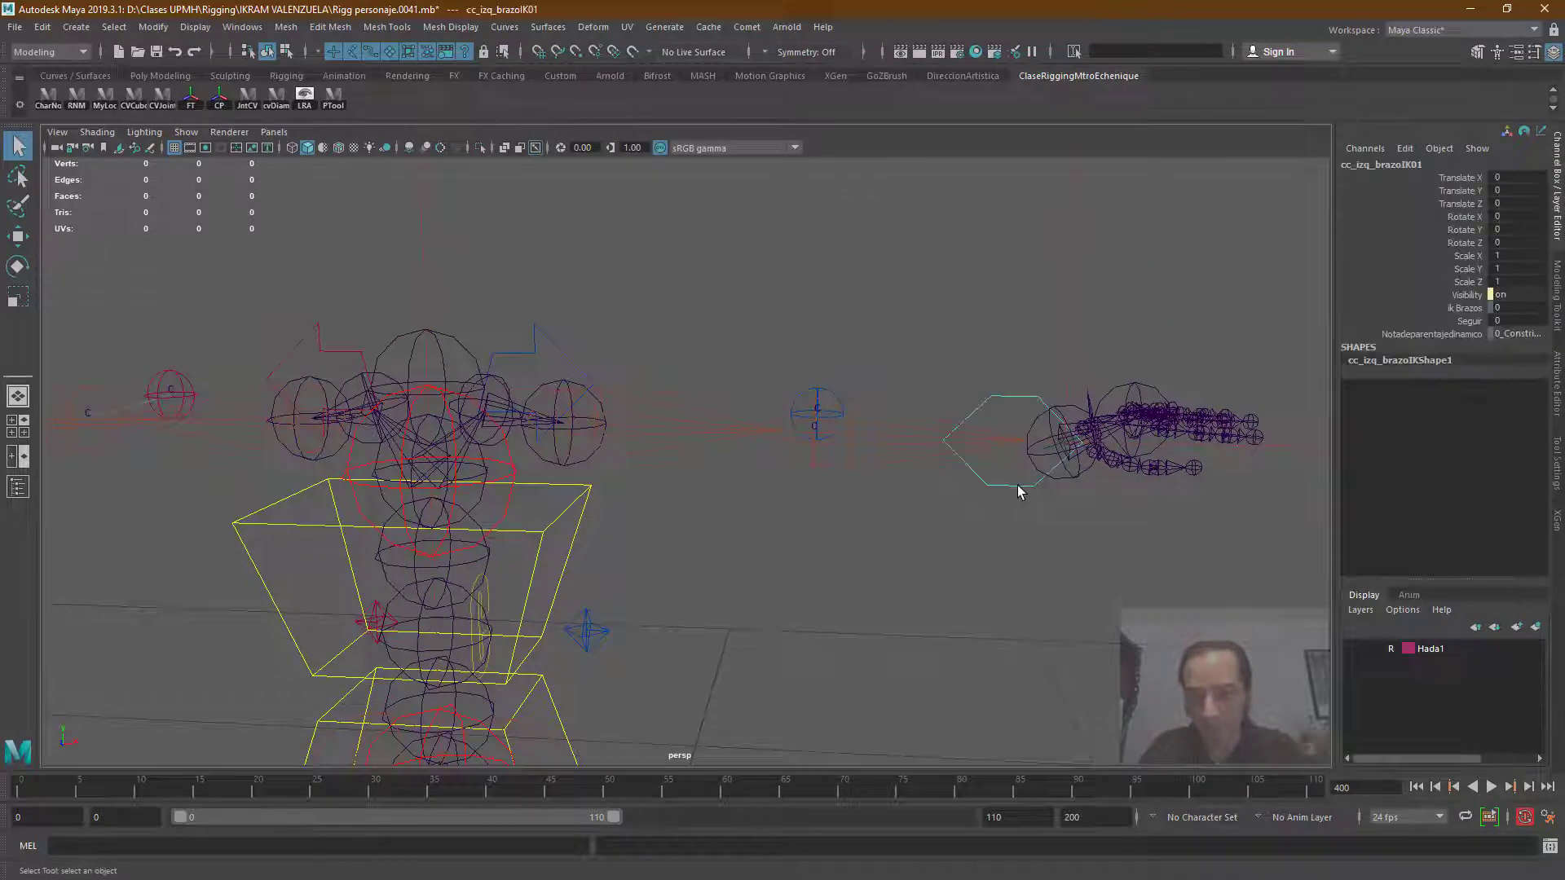
scroll(1043, 517, up, 2)
alt+middle_drag(1216, 560, 973, 586)
scroll(976, 575, up, 2)
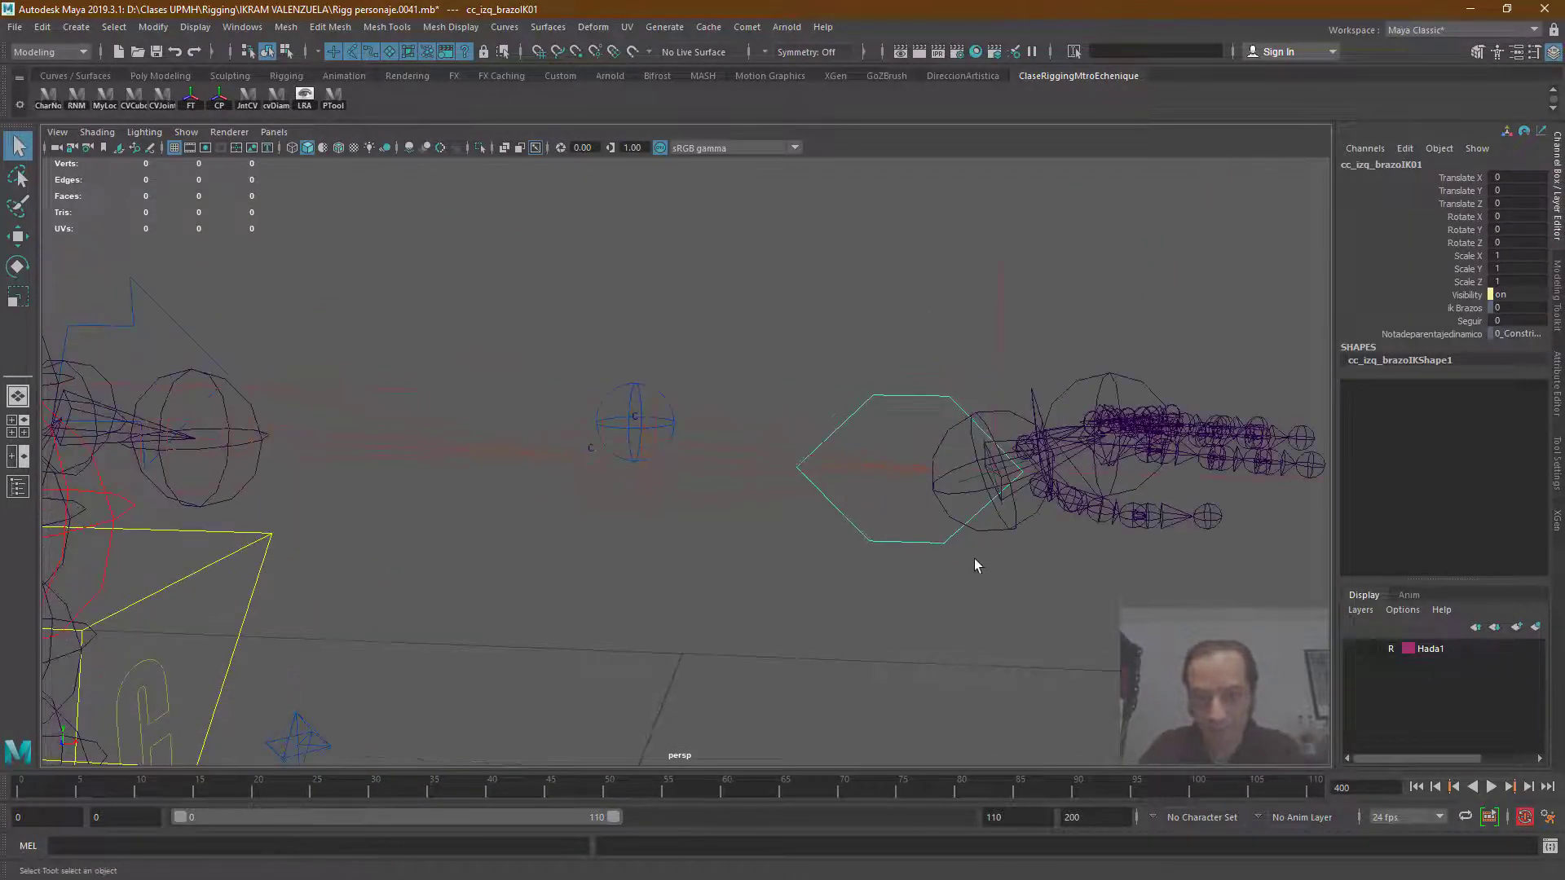
click(966, 481)
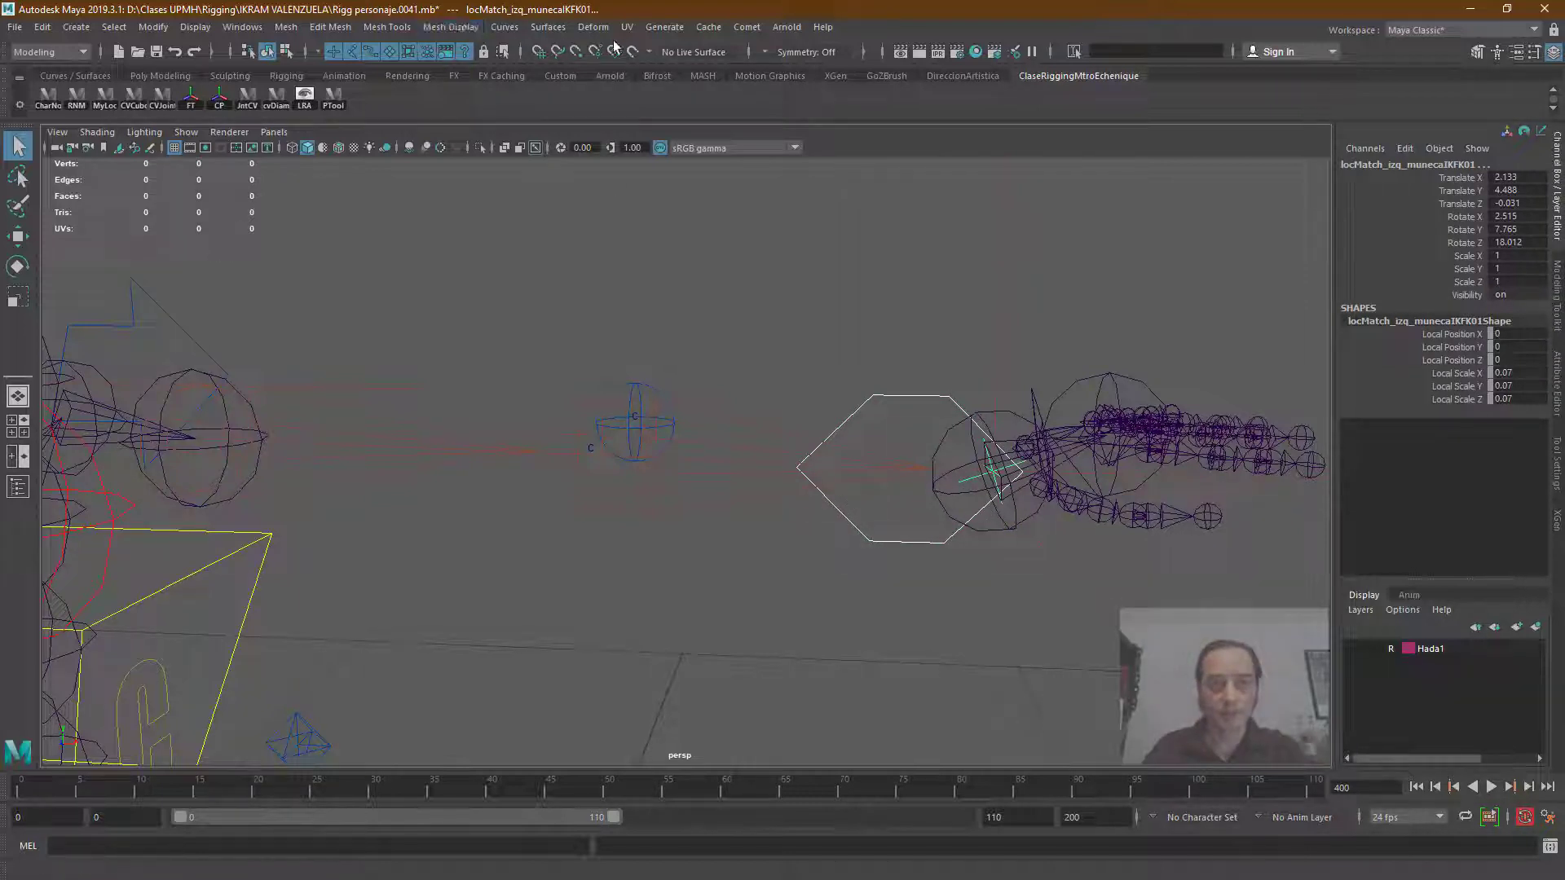
click(37, 52)
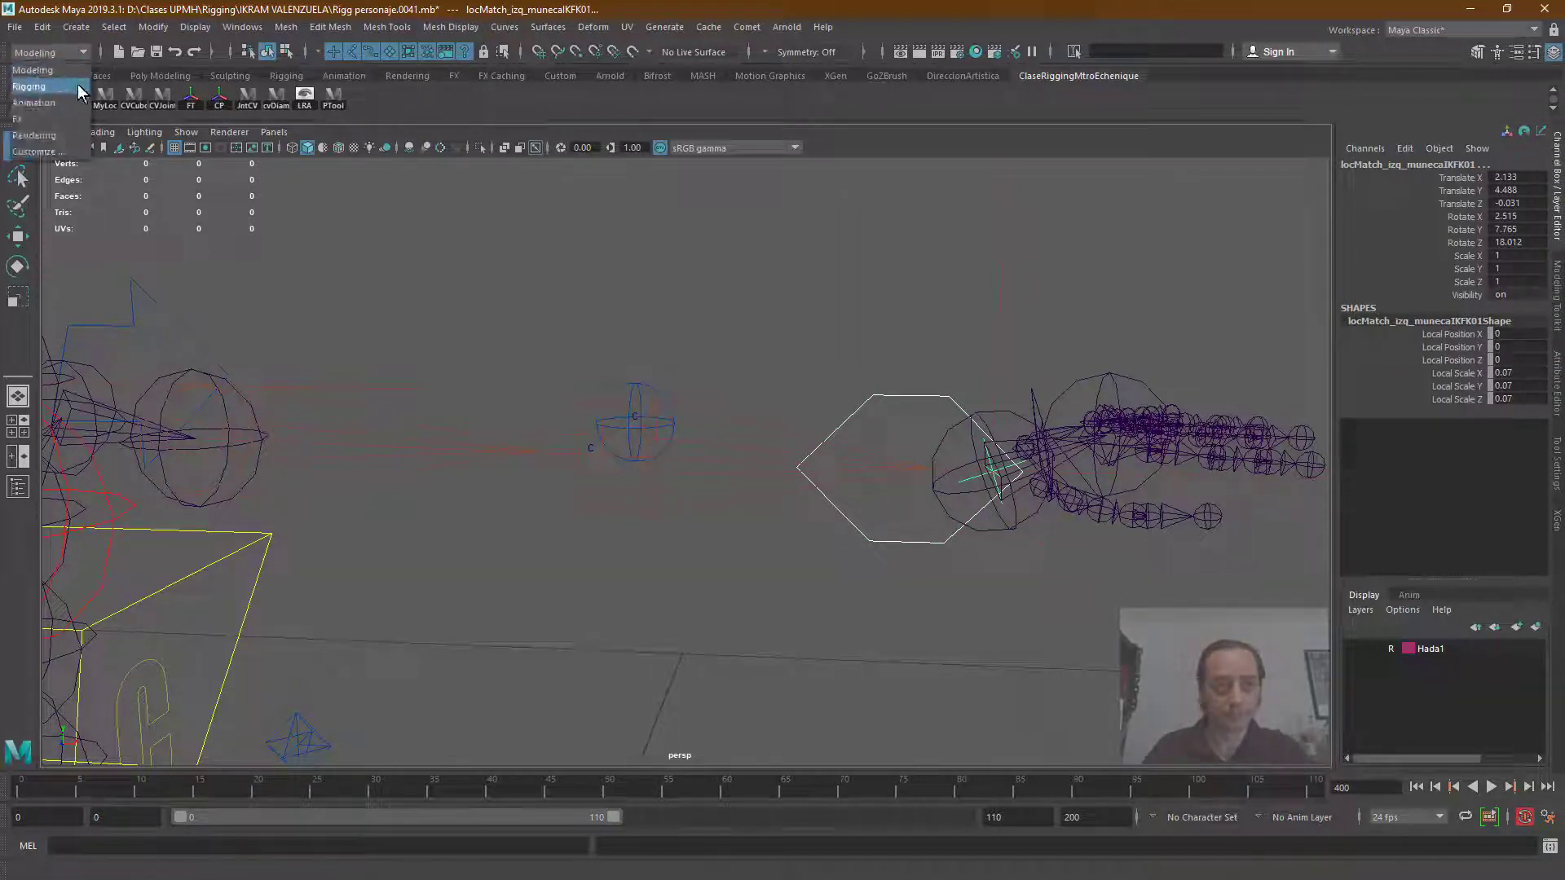
click(77, 85)
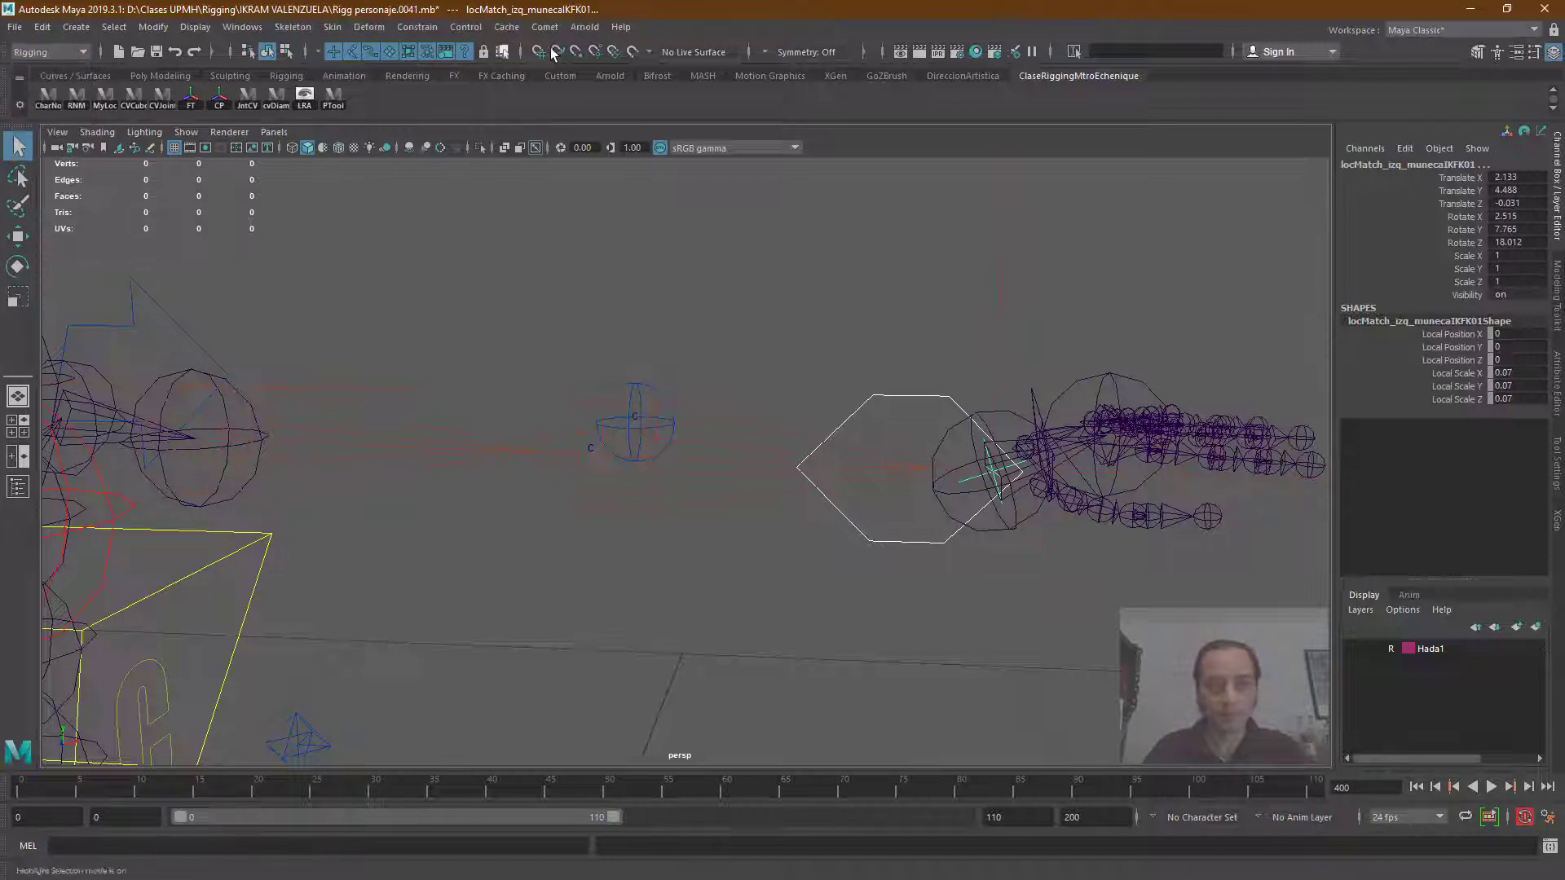
click(423, 27)
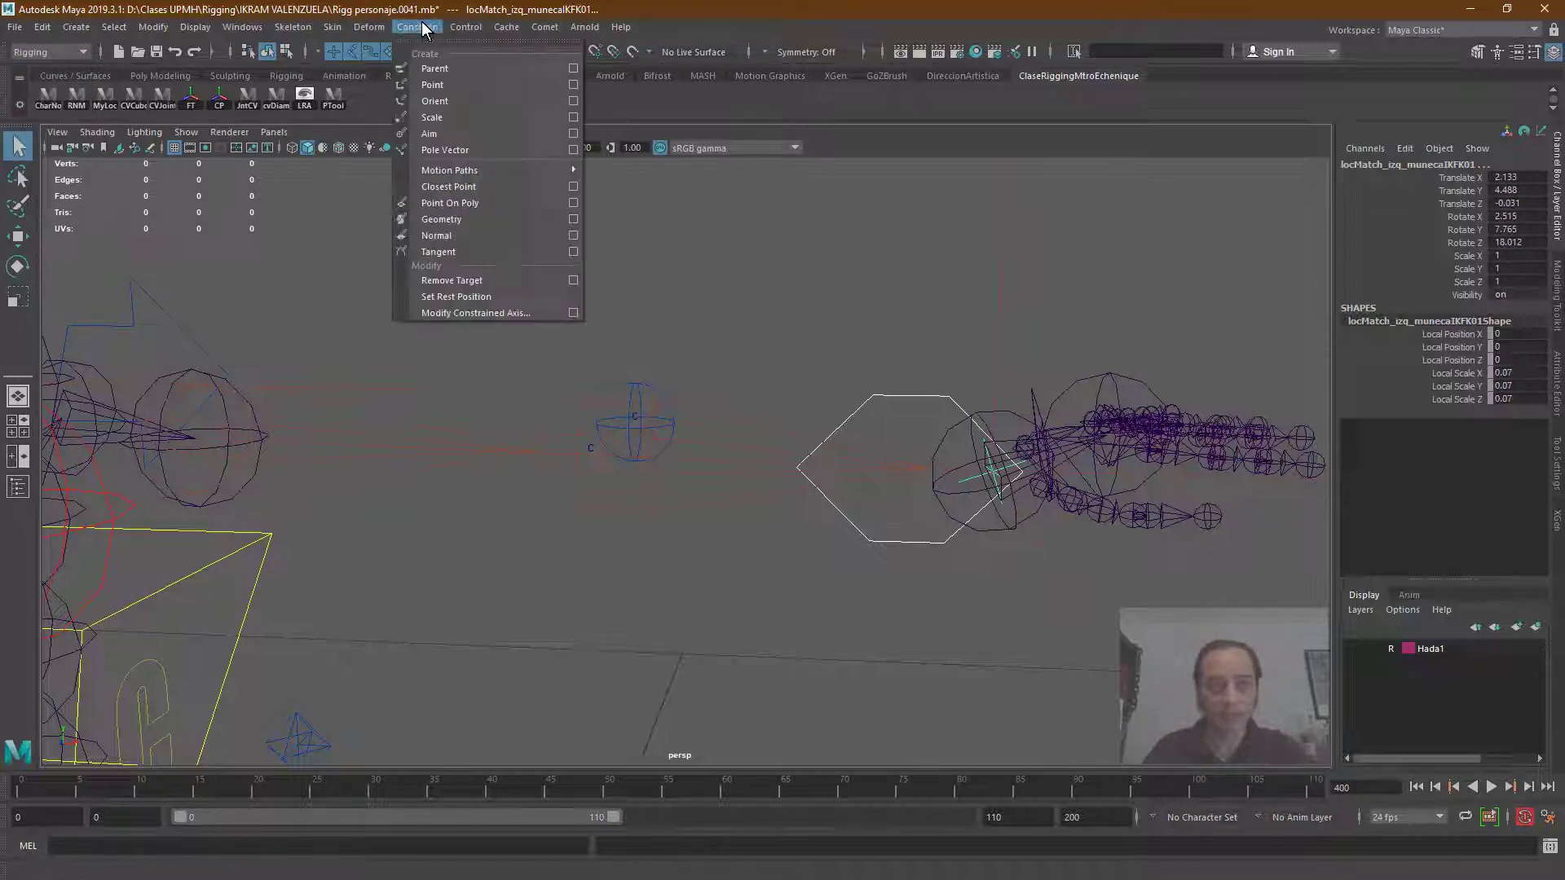
click(573, 69)
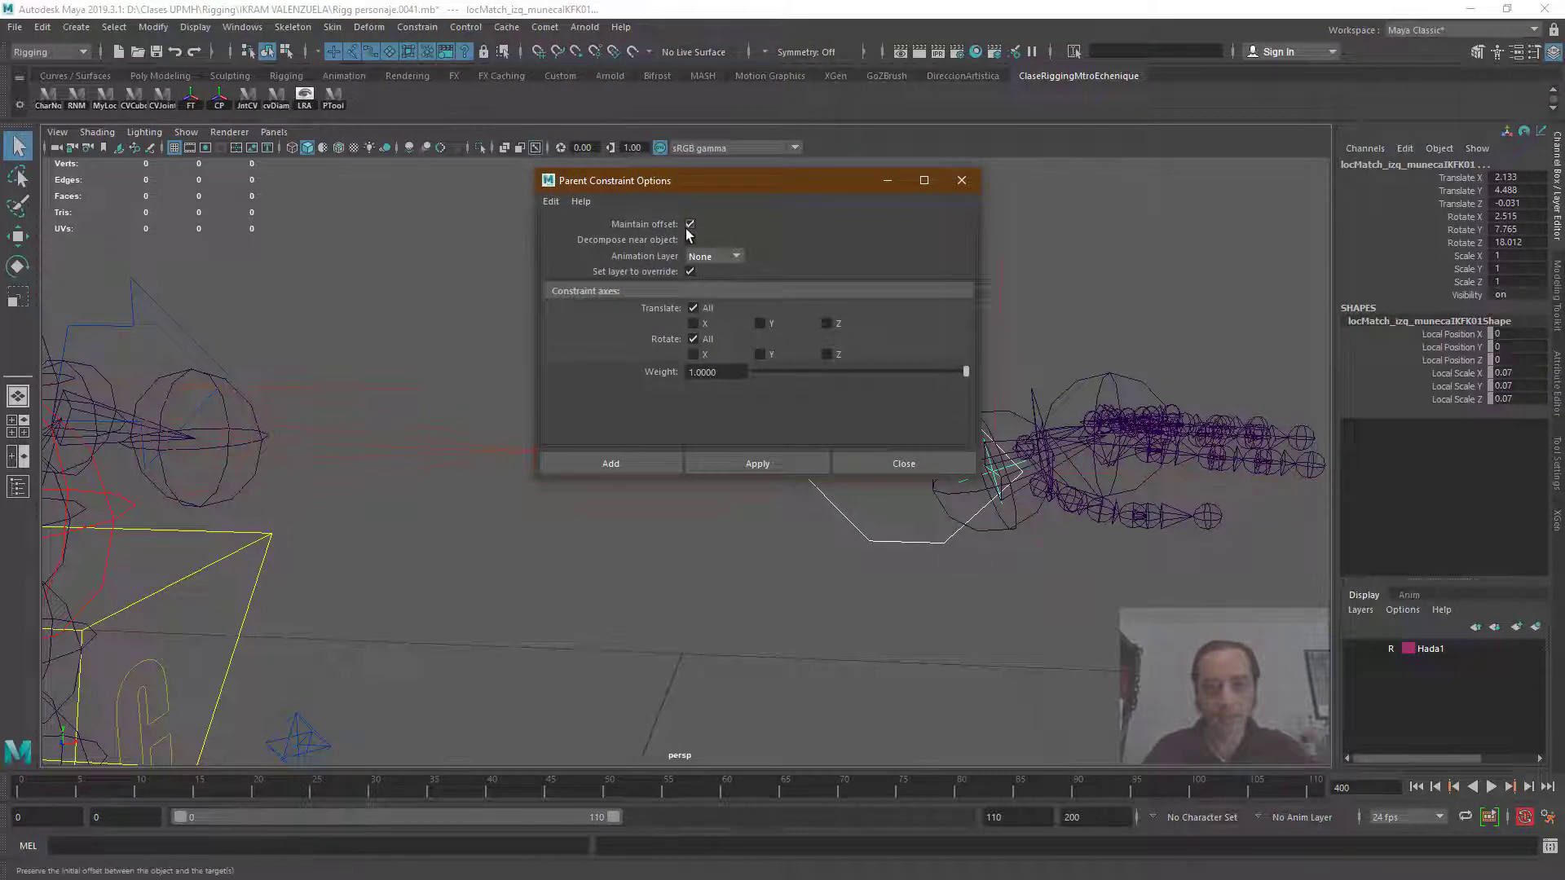
click(736, 466)
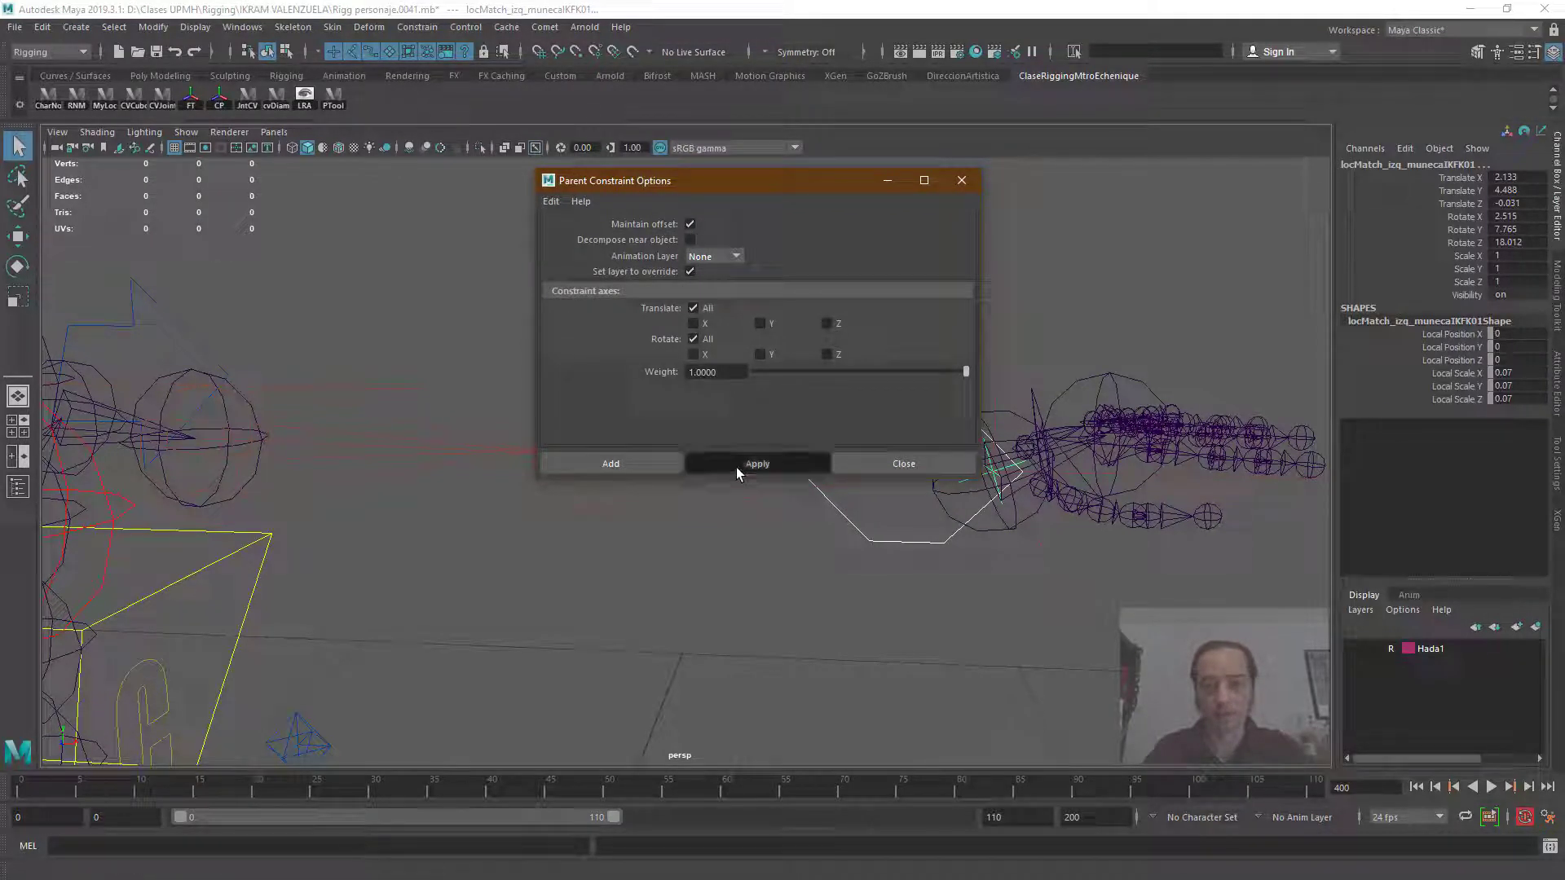
click(921, 467)
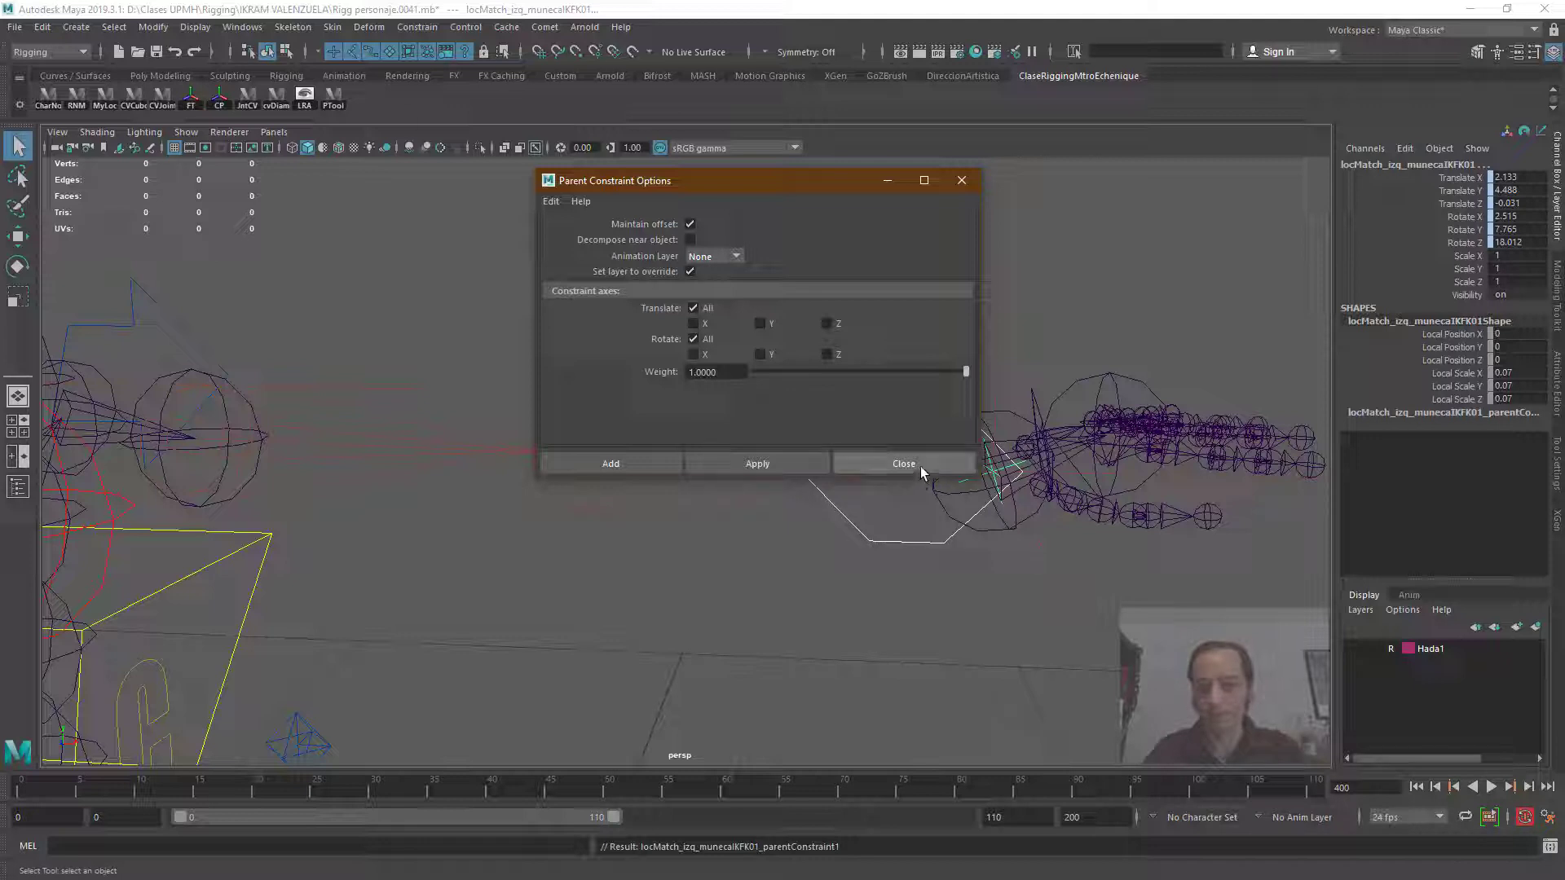
click(844, 629)
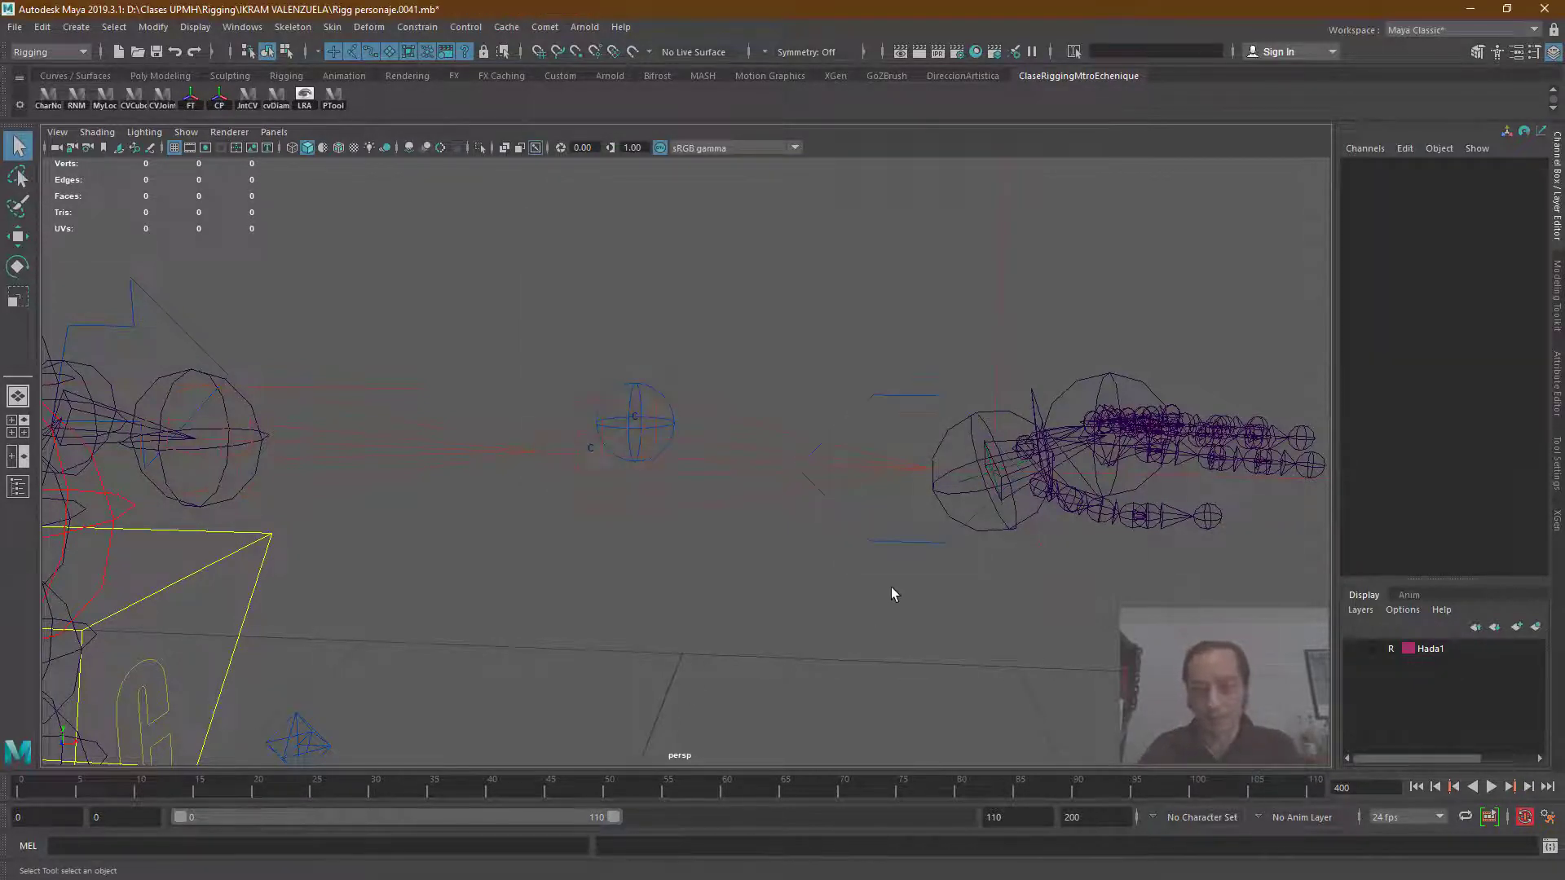
Step: Switch to the Word notes and review section 33, Finishing the FK Arm Controls, for the Set Driven Key setup
key(alt+Tab)
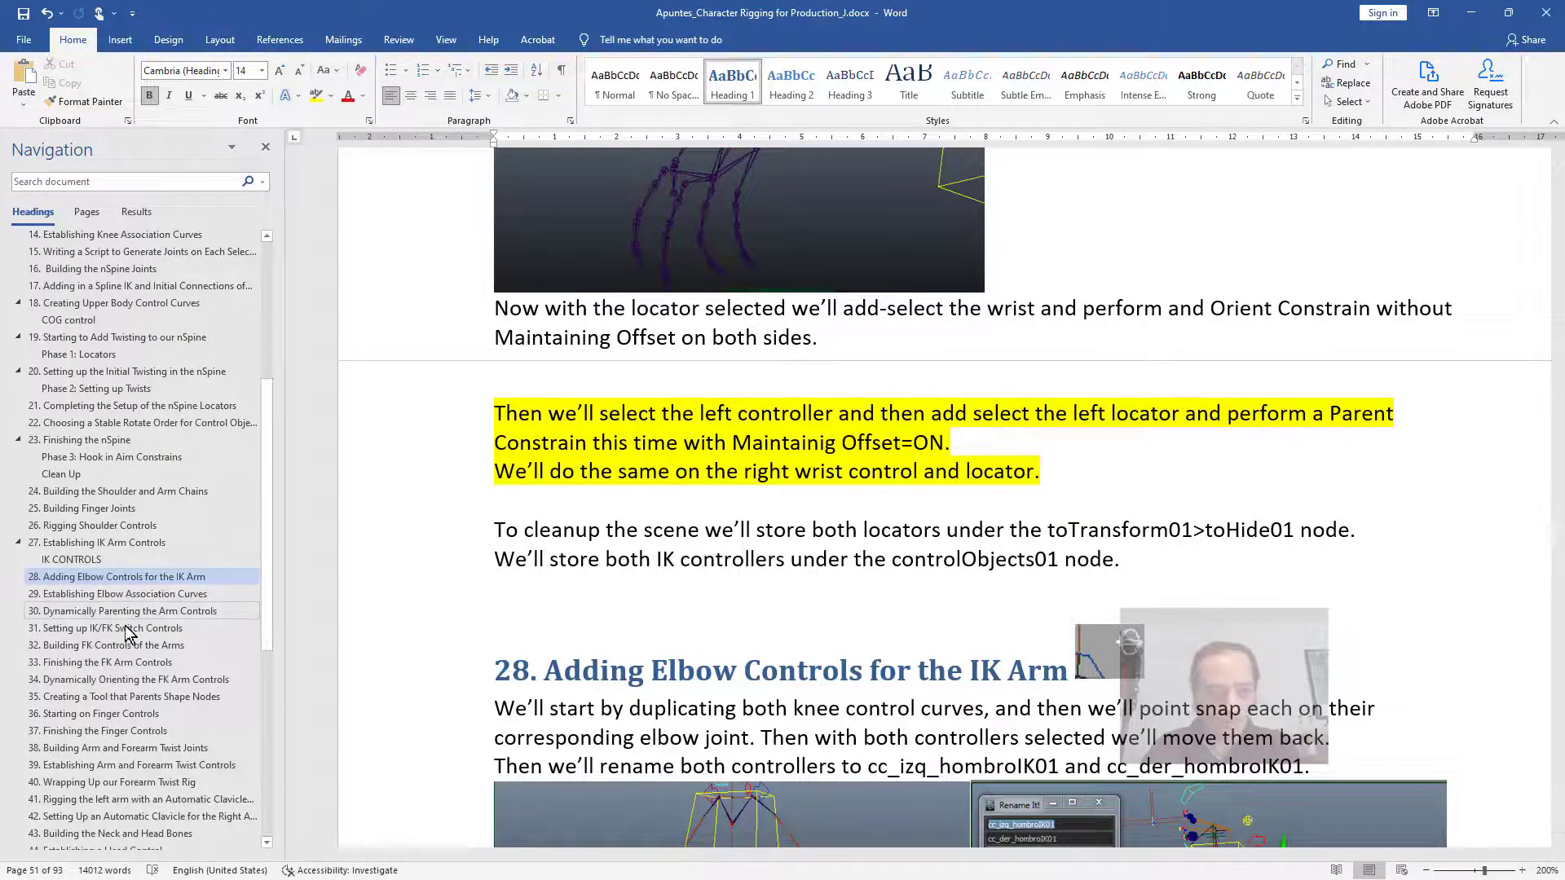
click(114, 667)
scroll(916, 653, down, 5)
scroll(915, 653, down, 12)
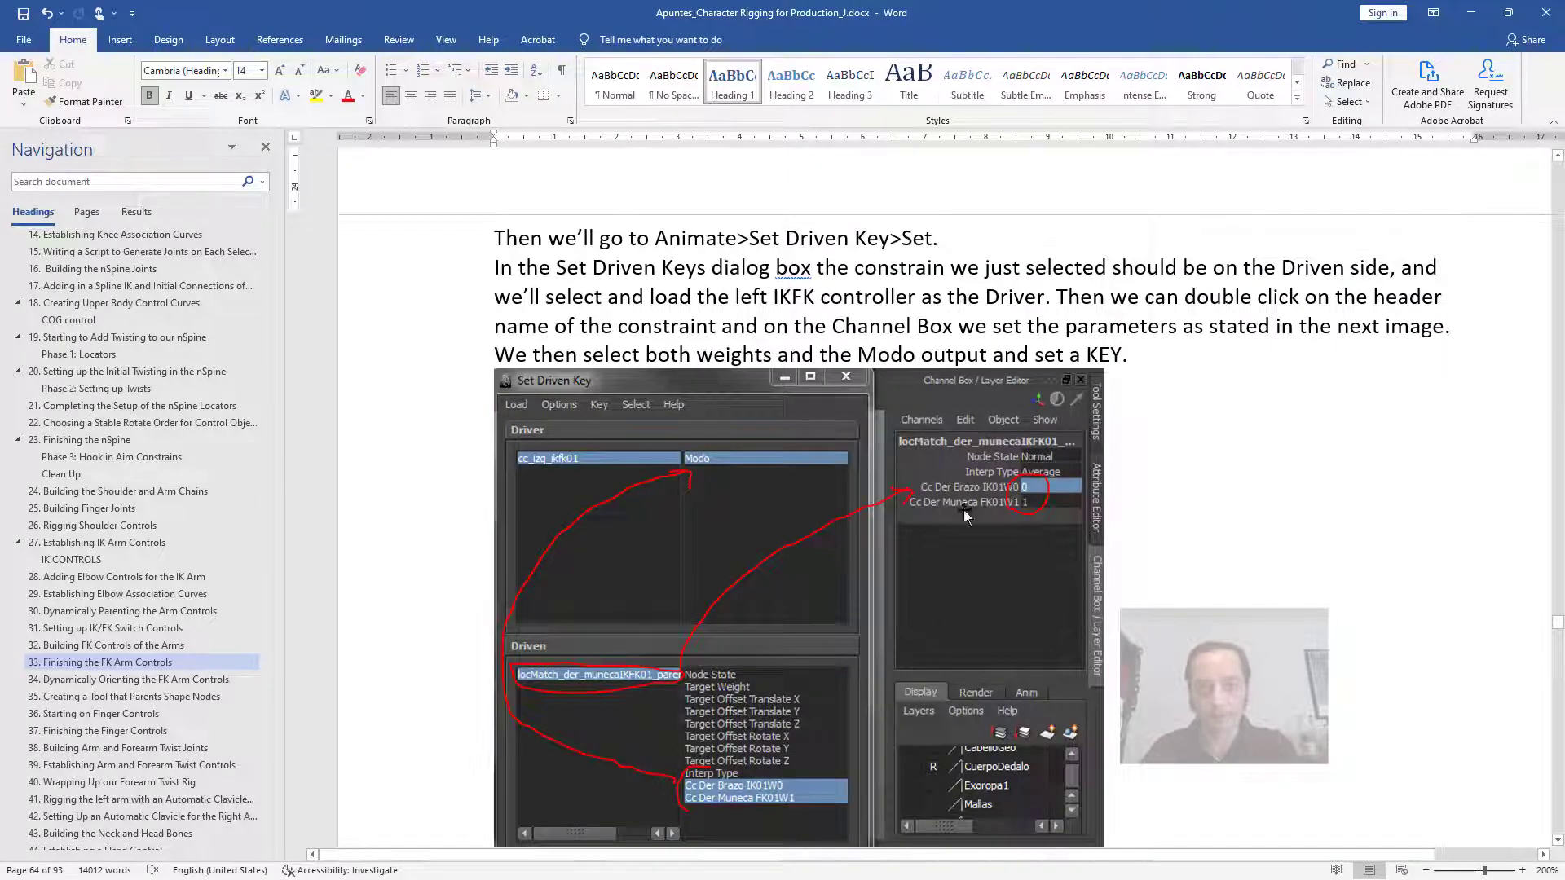
Step: Switch back to Maya and set Modo to FK on the left controller cc_izq_ikfk01
key(alt+Tab)
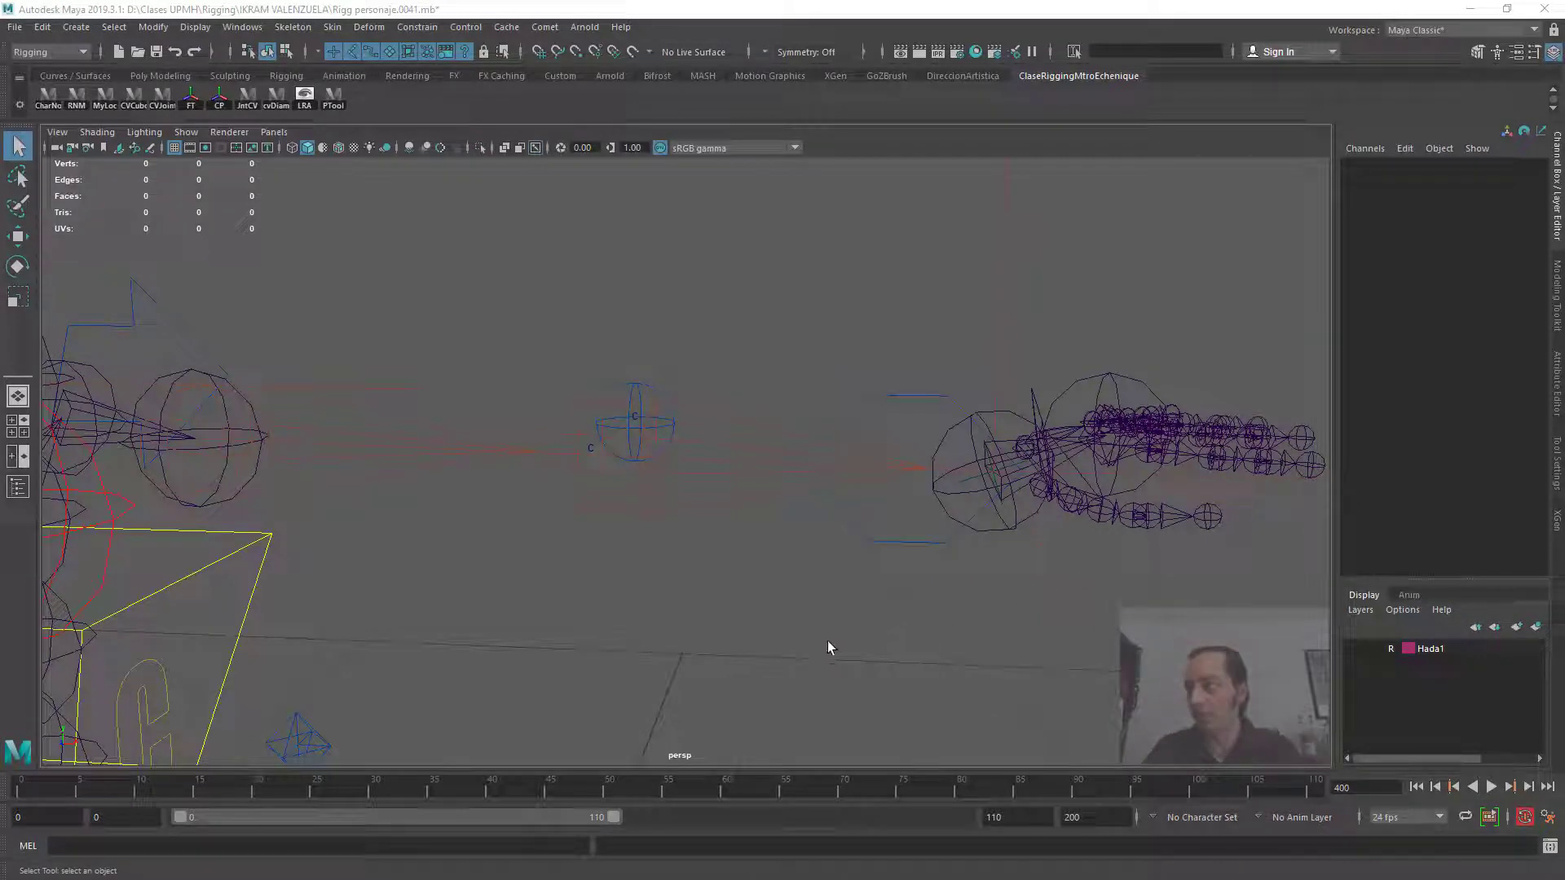
click(295, 738)
click(1501, 191)
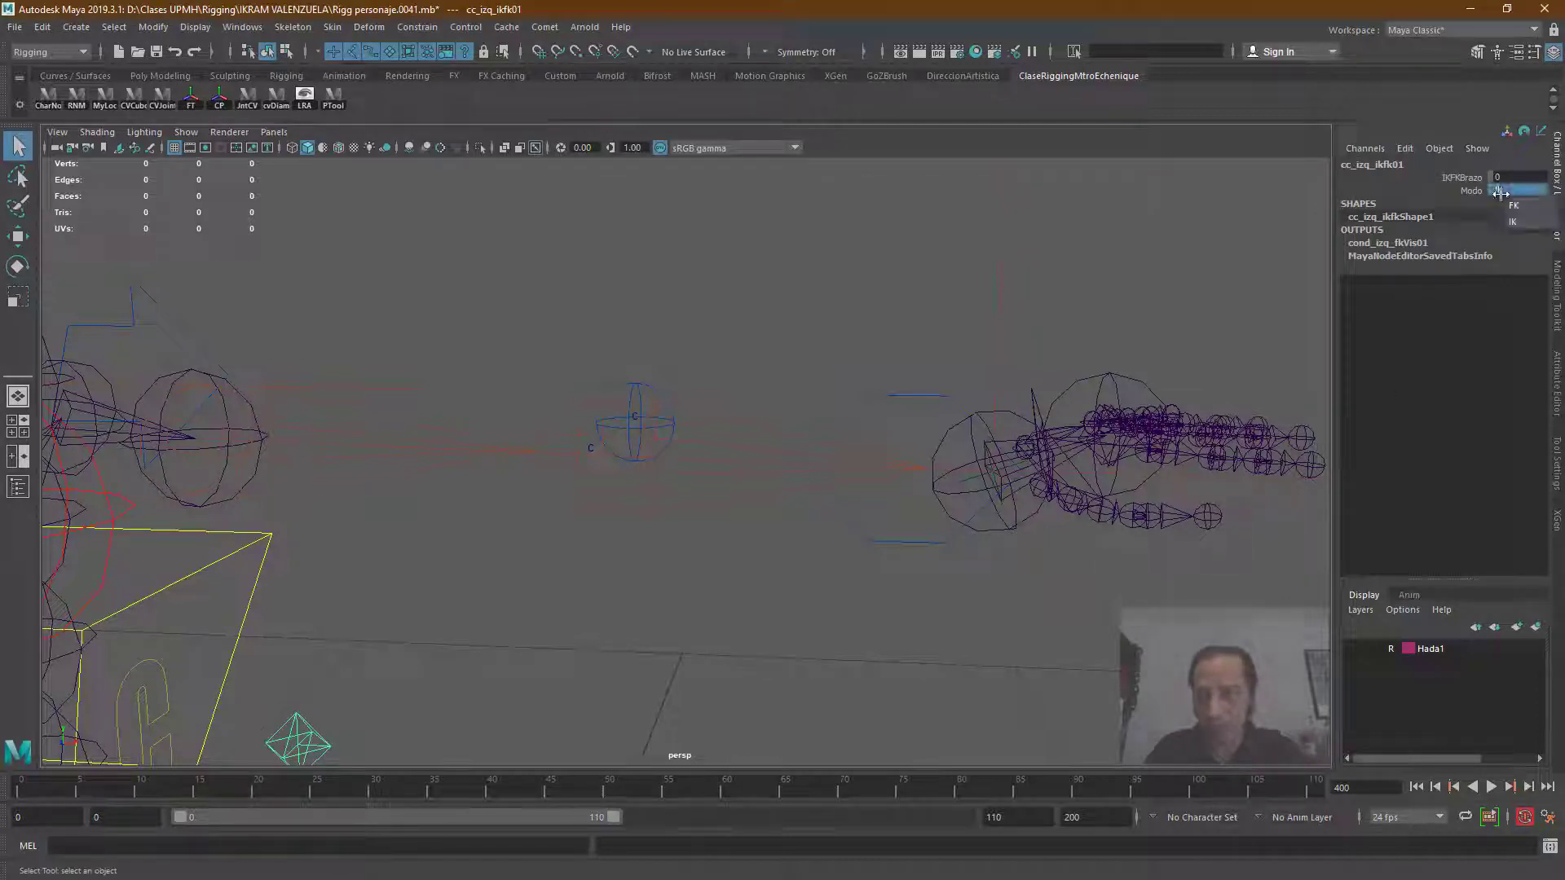
click(1521, 217)
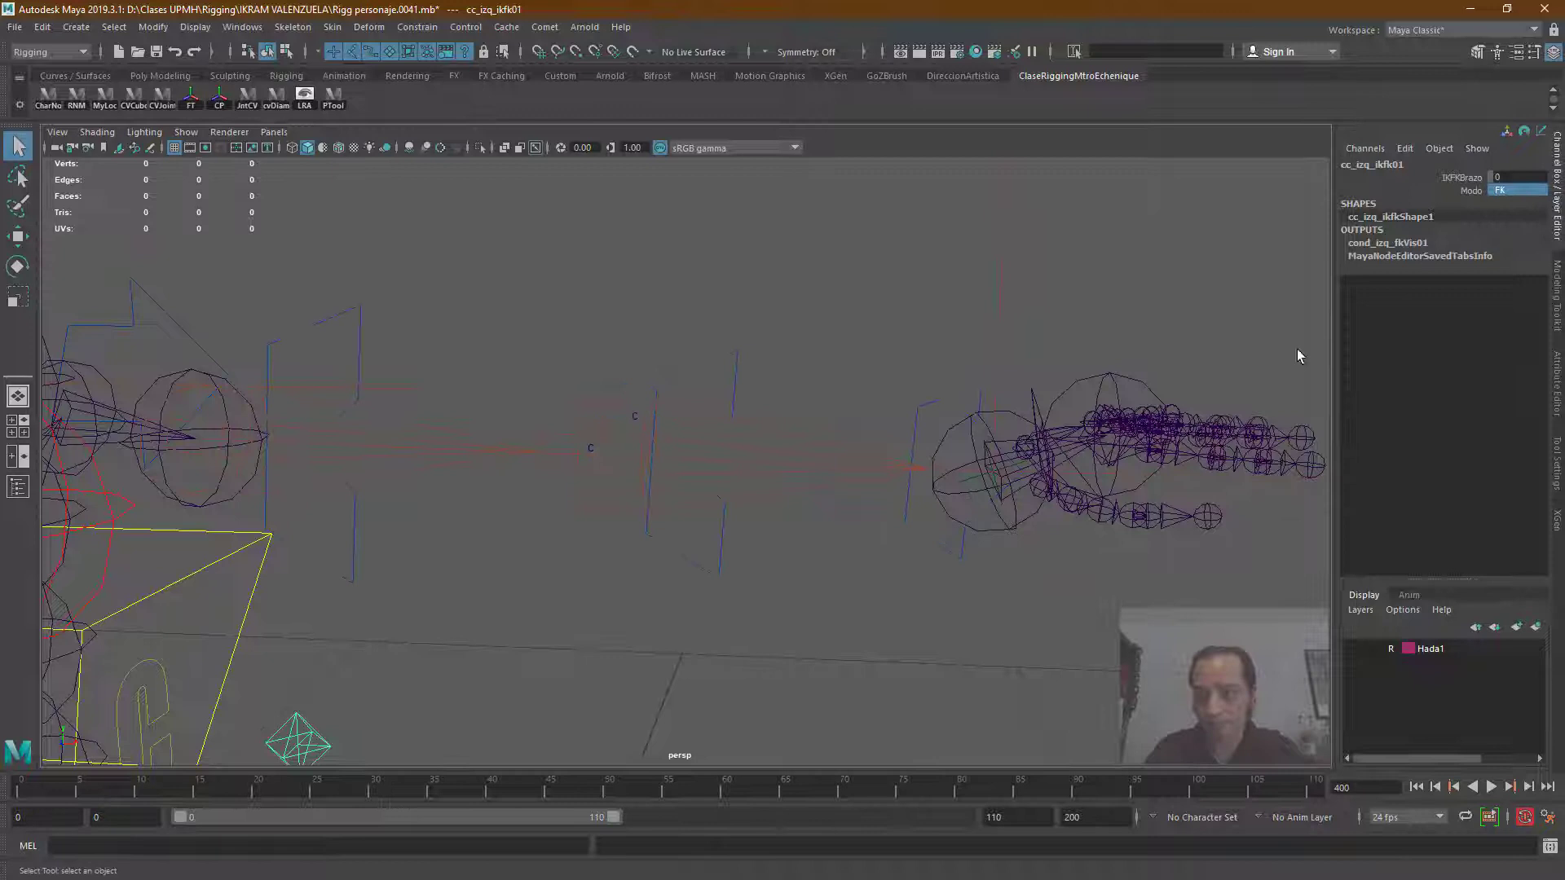
Step: Open the Outliner beside the left hand and expand locMatch_izq_munecaIKFK01 to show its parent constraint
click(935, 546)
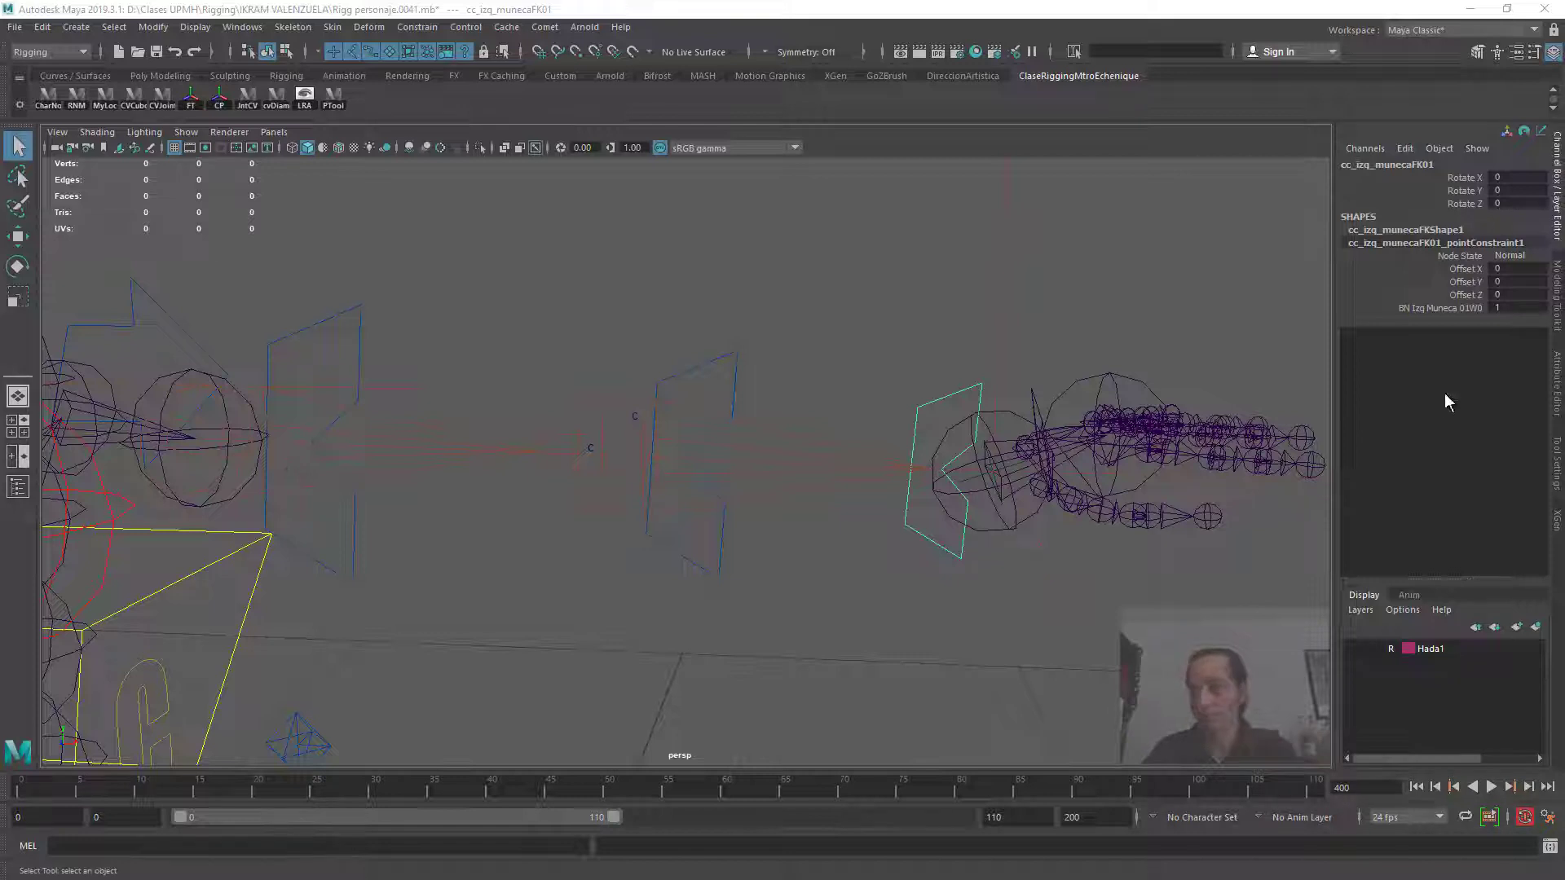
click(965, 486)
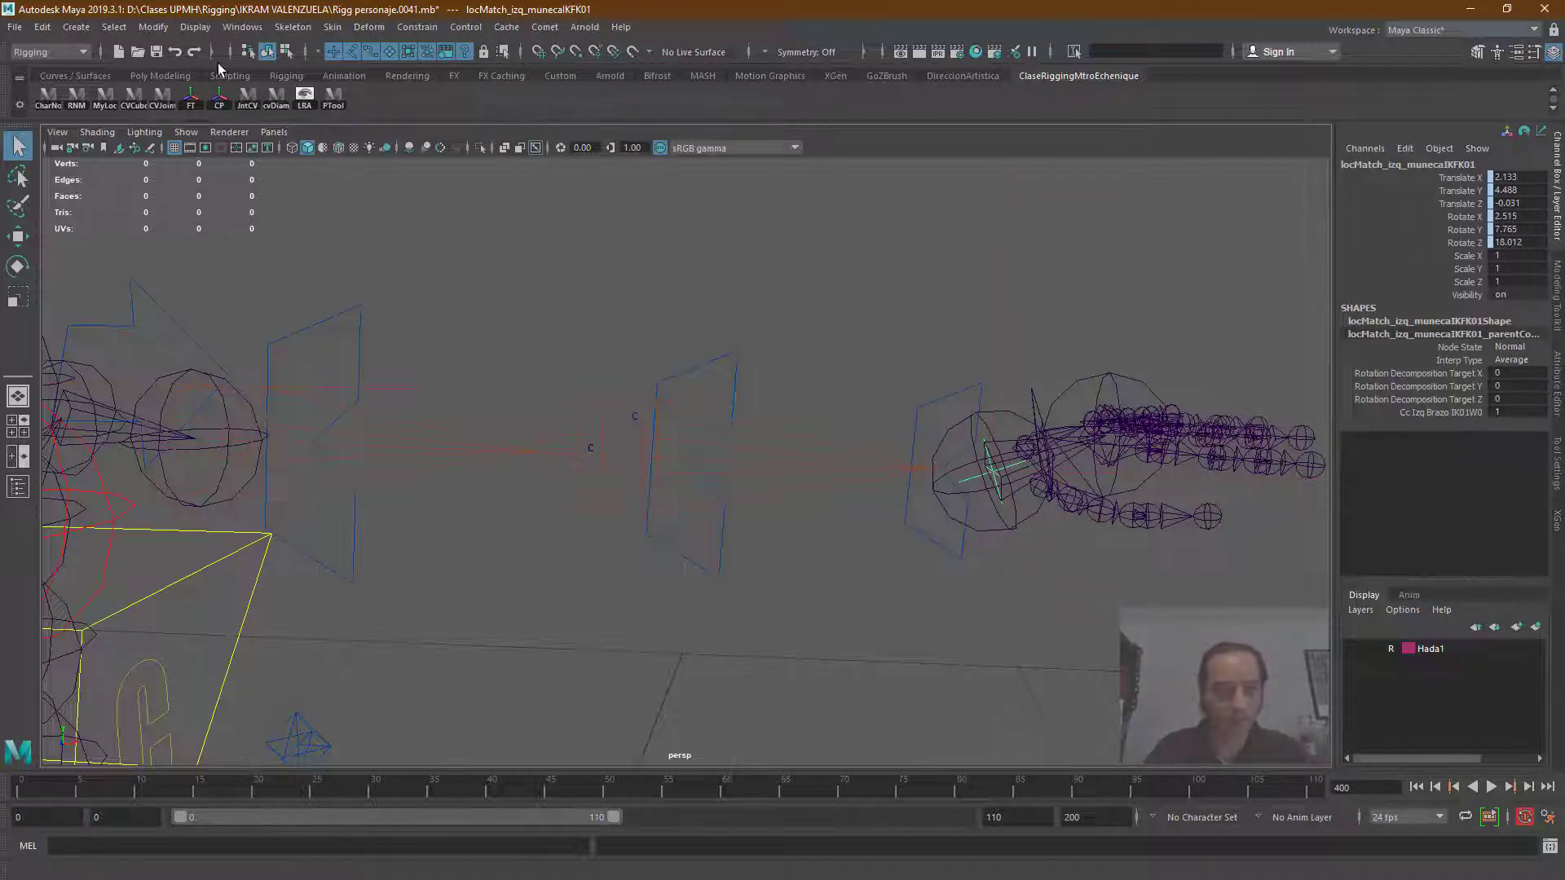
click(242, 27)
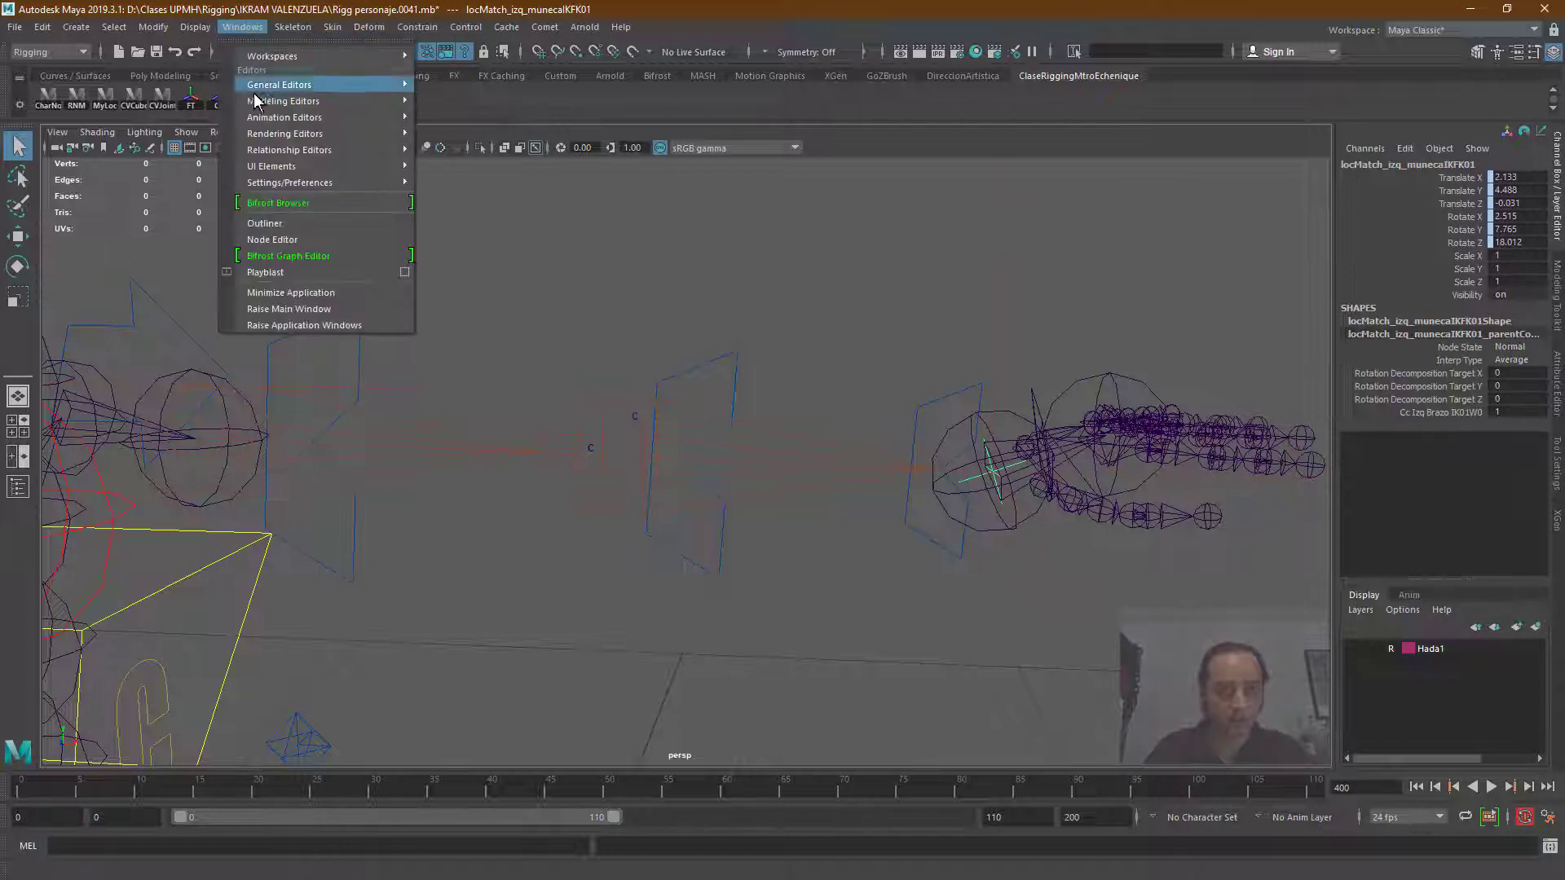
click(291, 223)
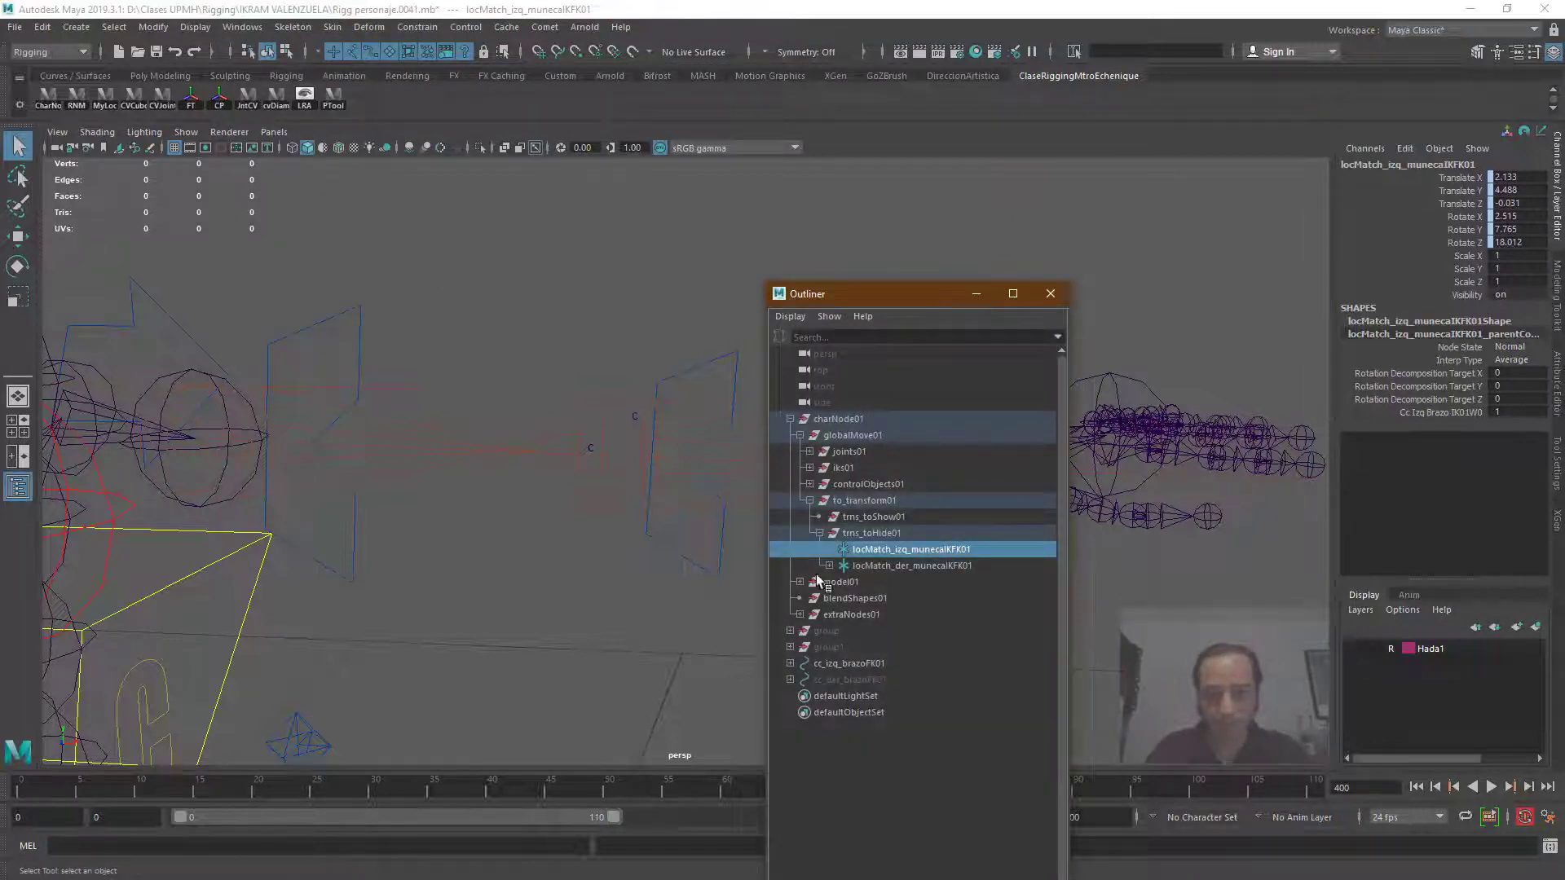
click(831, 550)
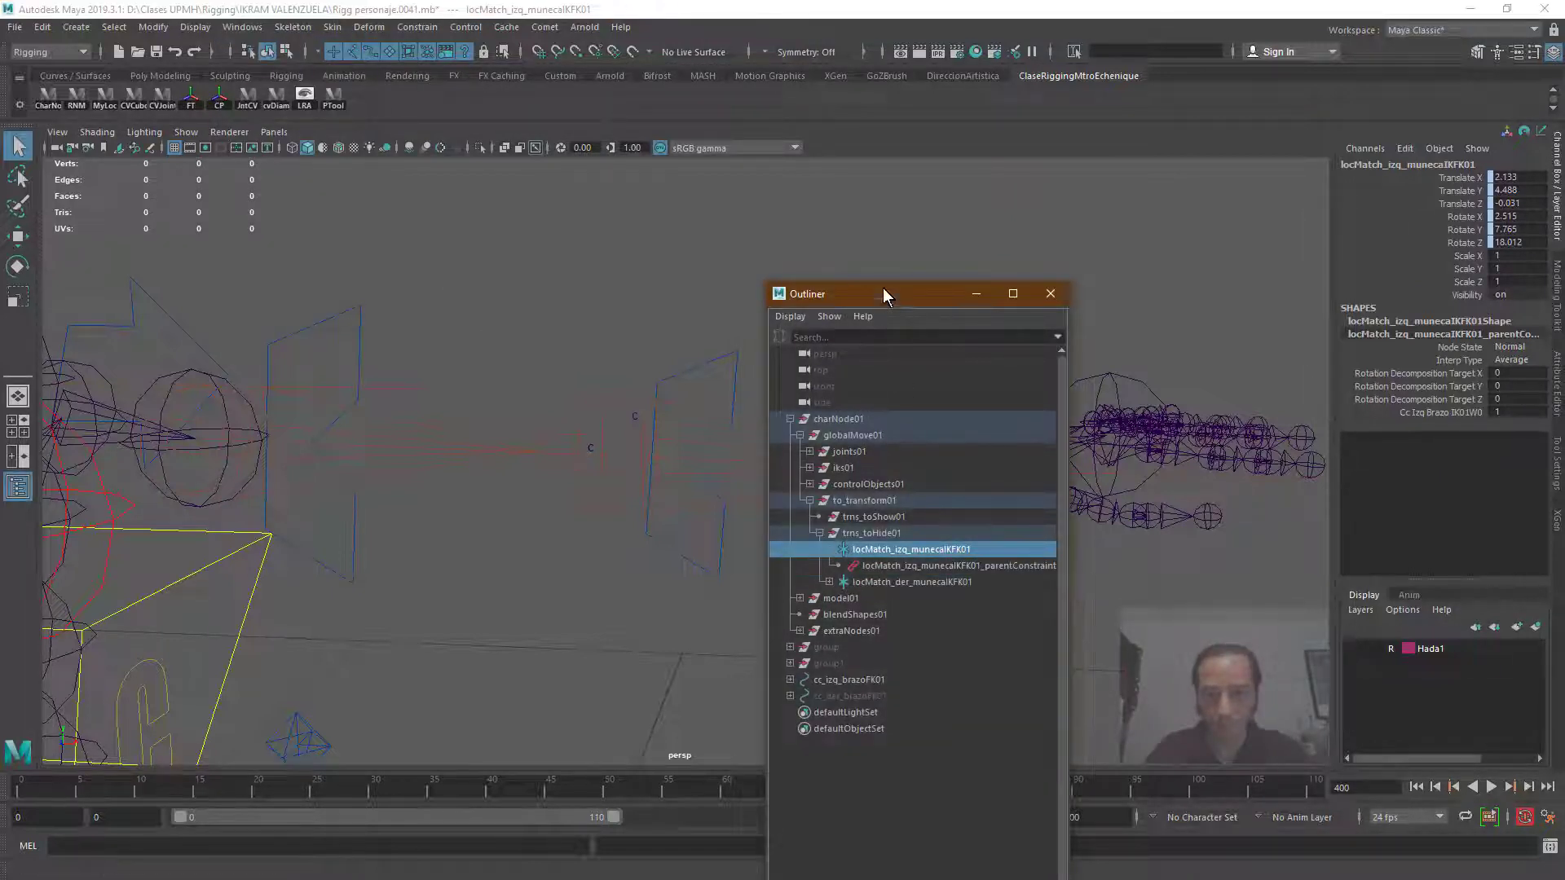
drag(882, 287, 471, 208)
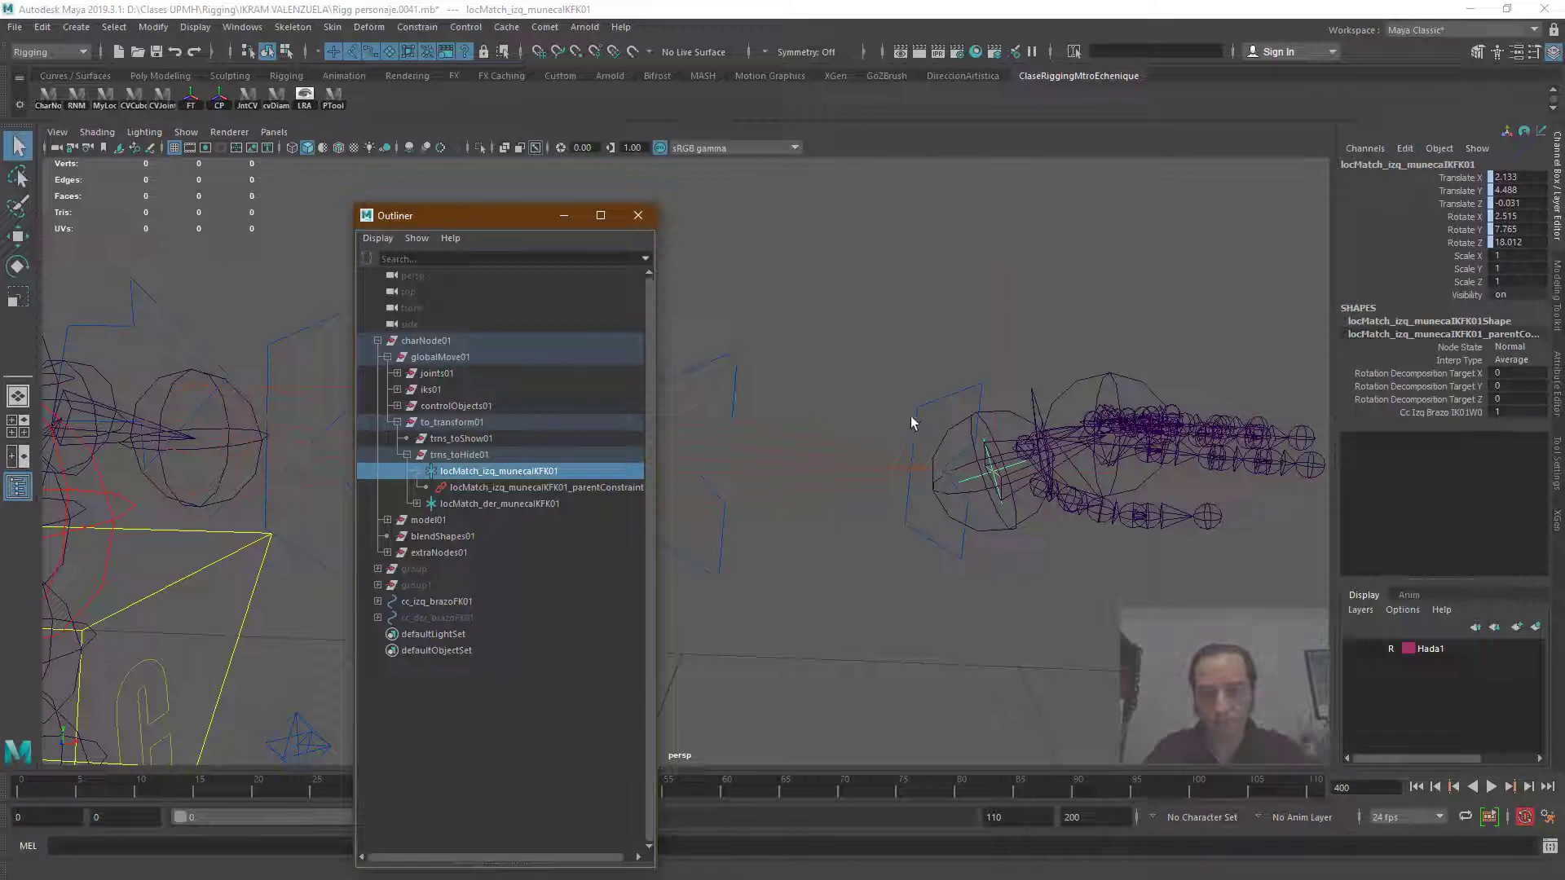
Step: Parent-constrain the locator locMatch_izq_munecaIKFK01 to the FK wrist control cc_izq_munecaFK01 as well
click(913, 438)
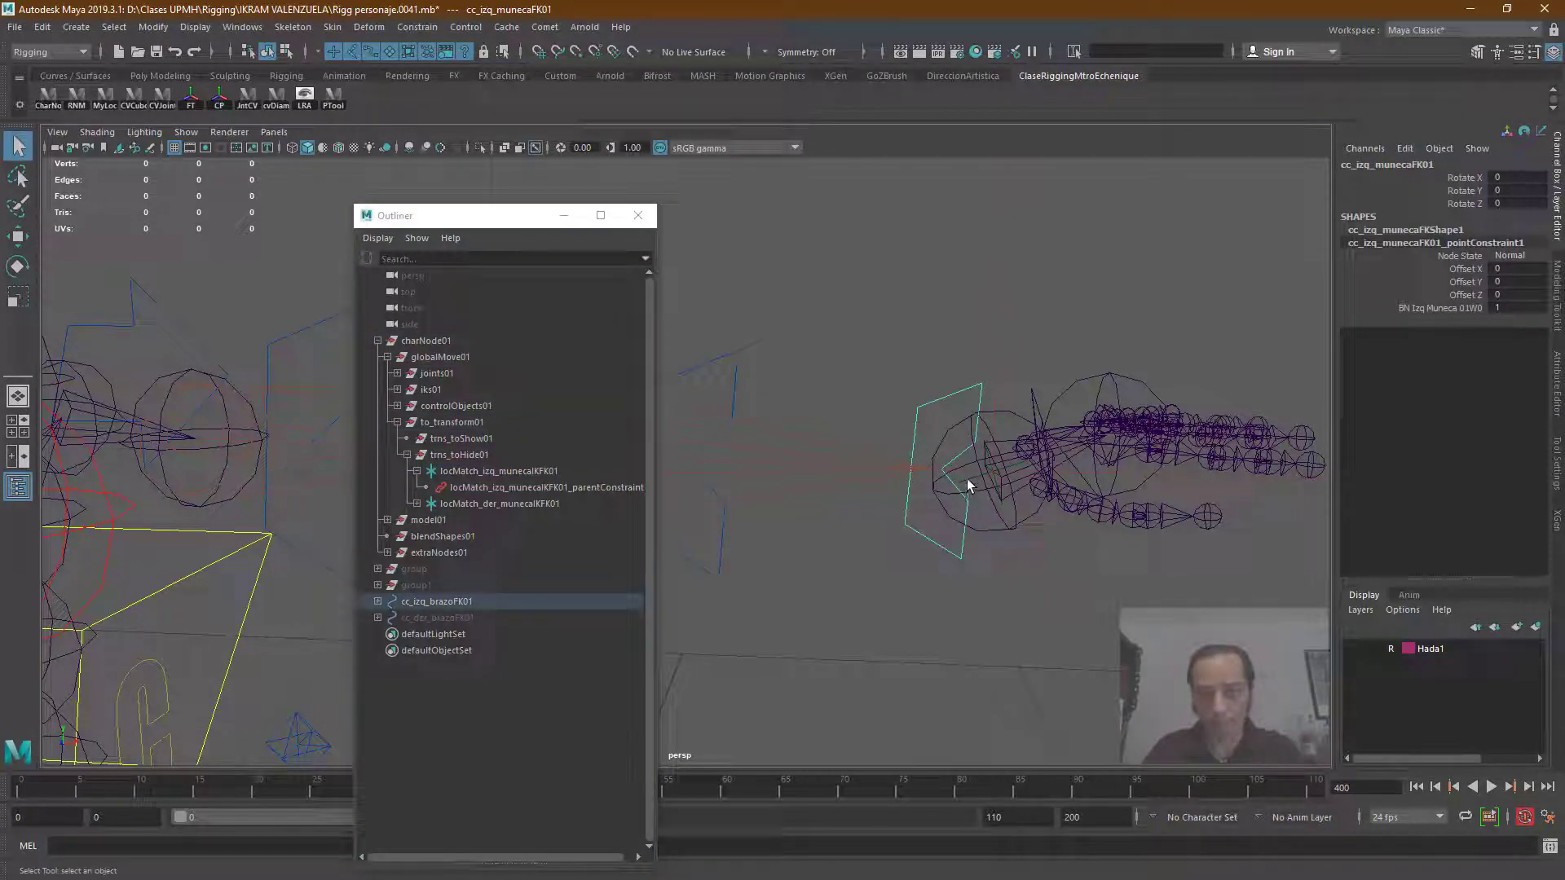
click(967, 478)
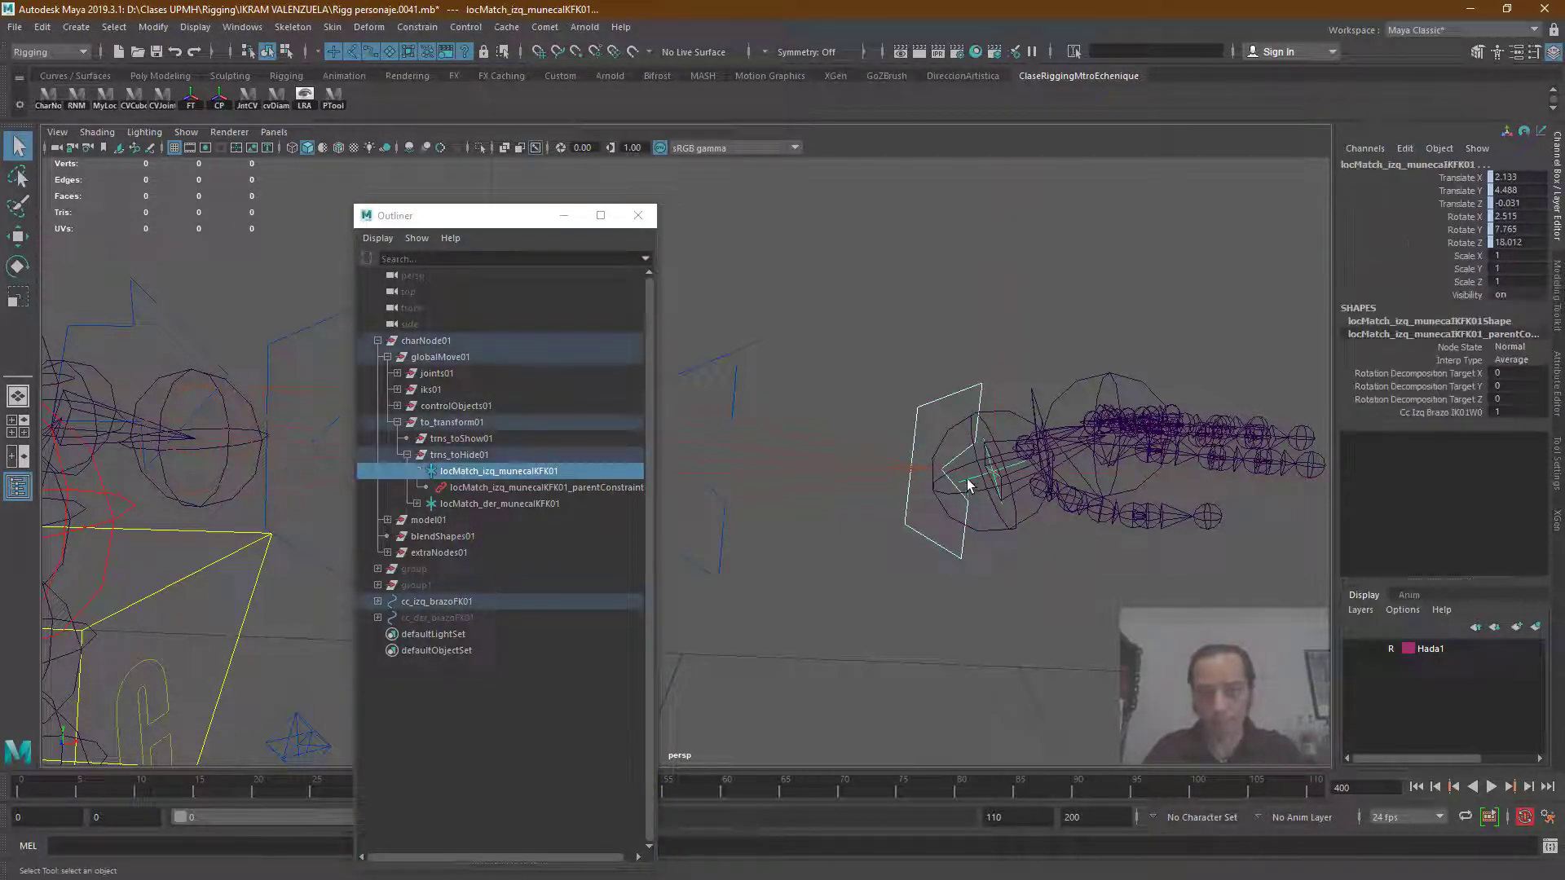
click(416, 27)
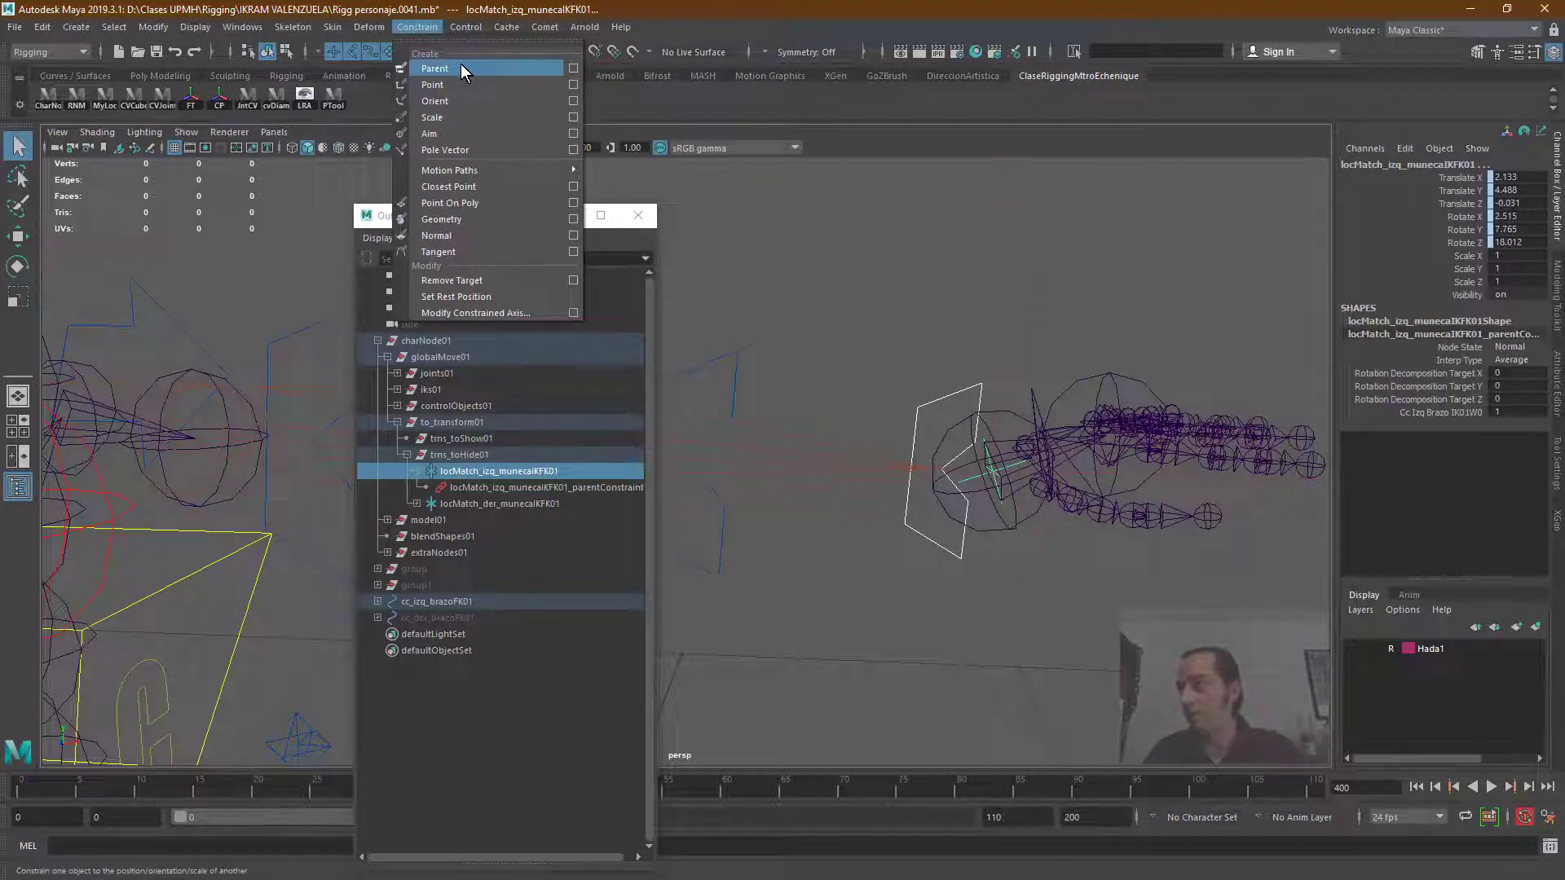
click(462, 67)
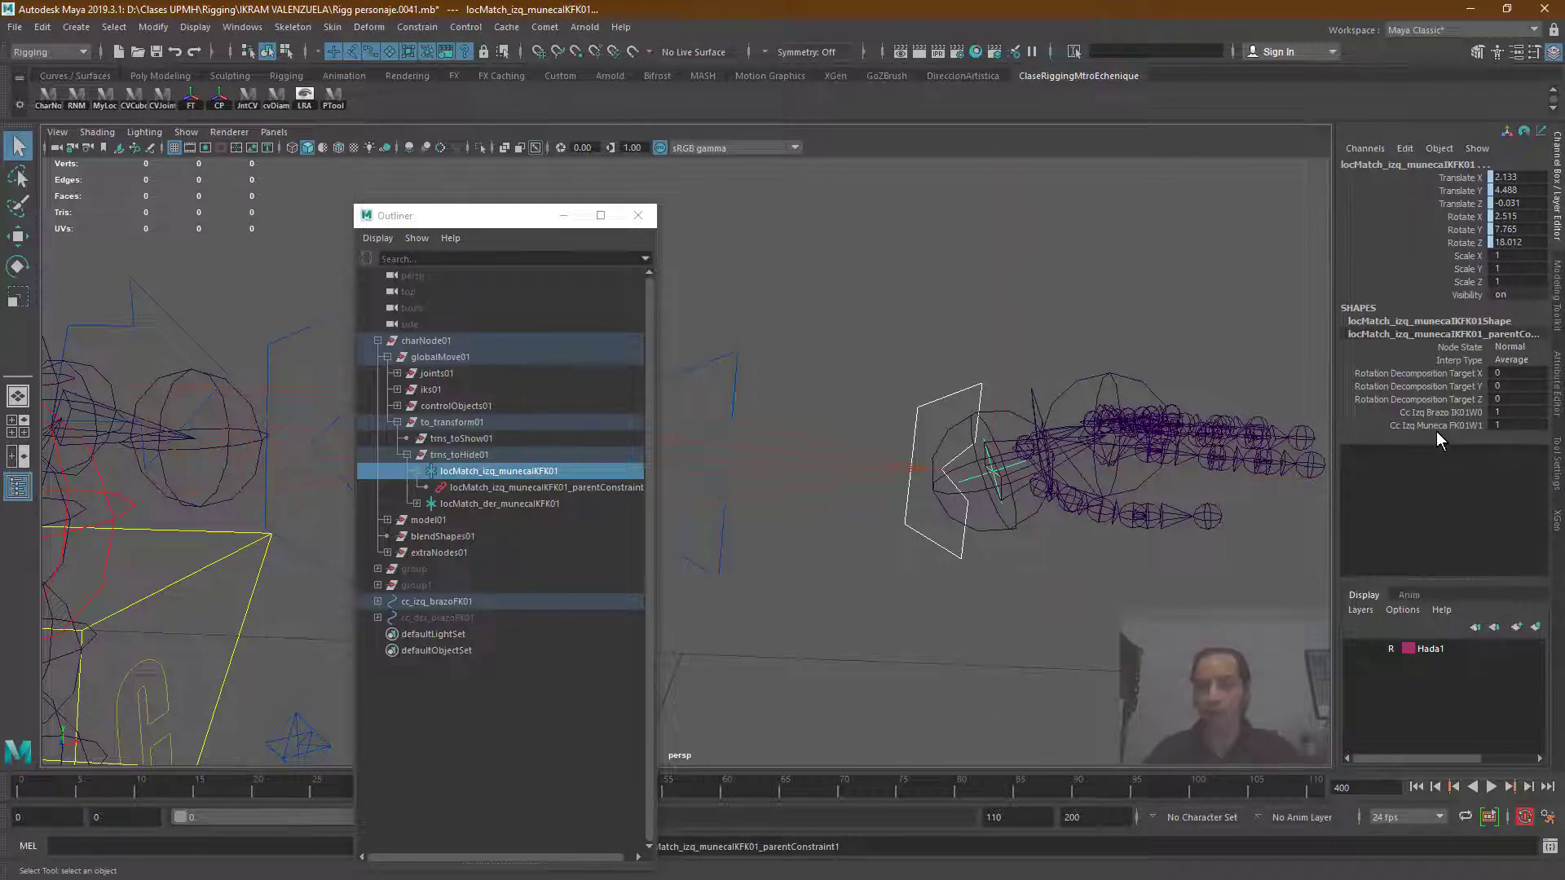
Step: Test the left hand's response by rotating cc_izq_munecaFK01, undo the rotation and clear the selection
click(908, 524)
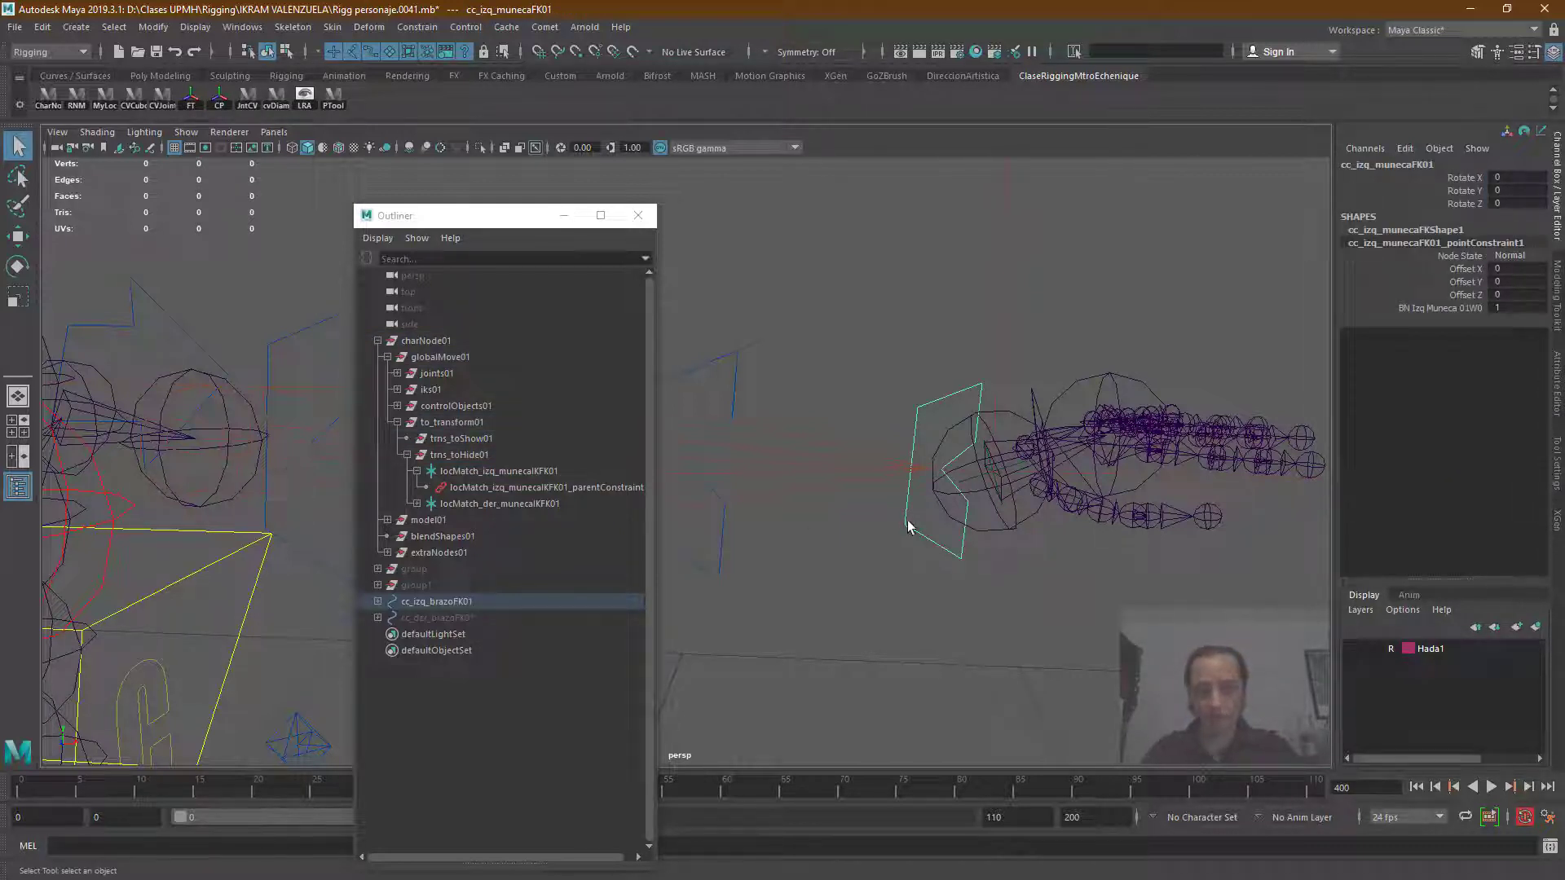
key(e)
drag(978, 457, 870, 454)
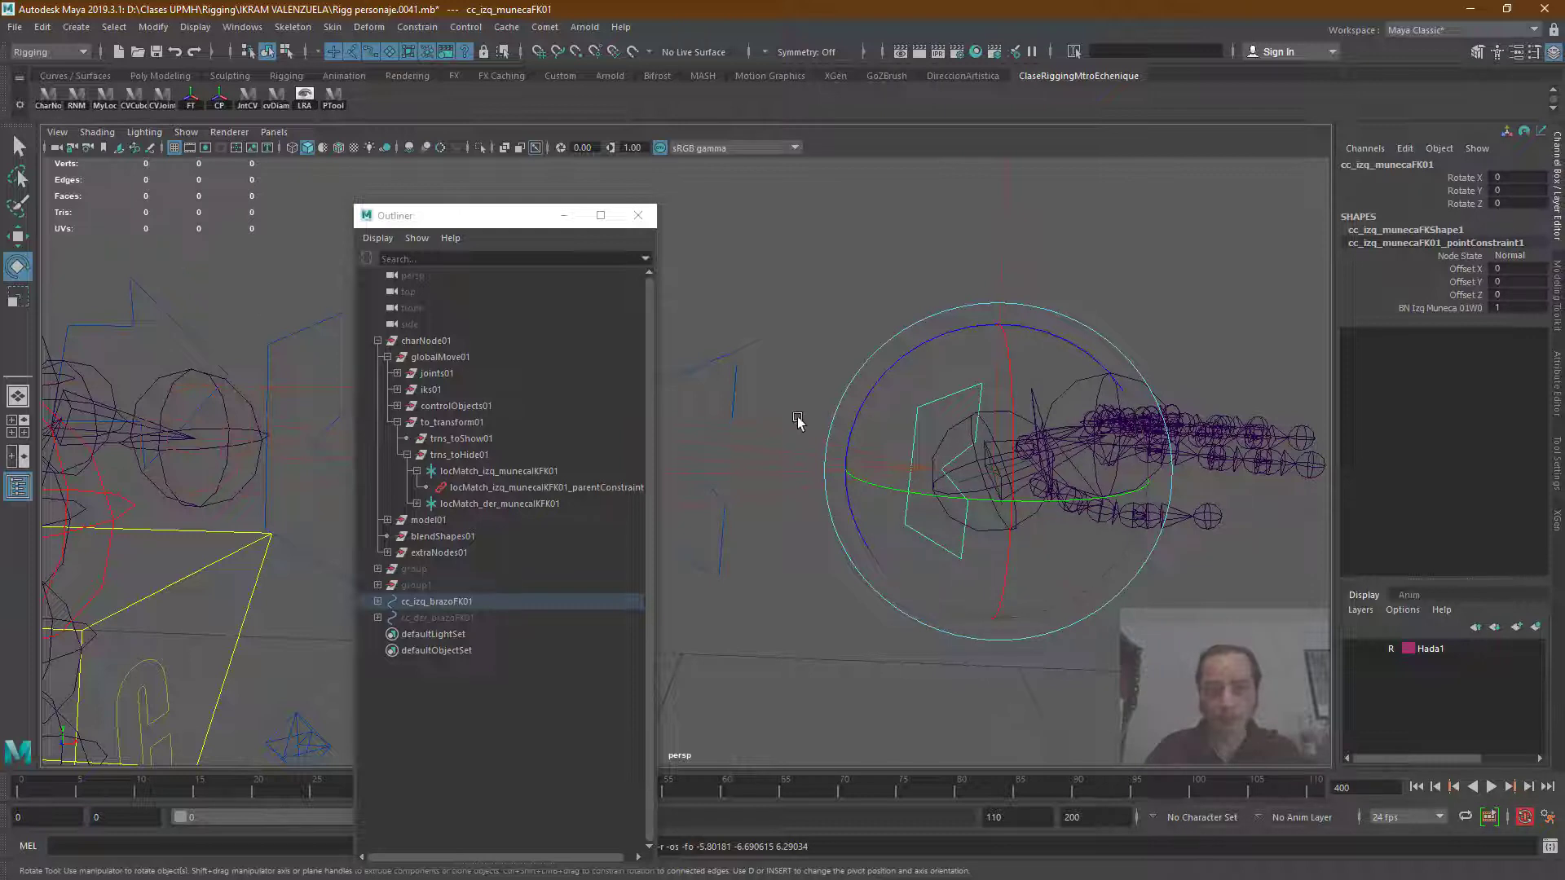
click(797, 347)
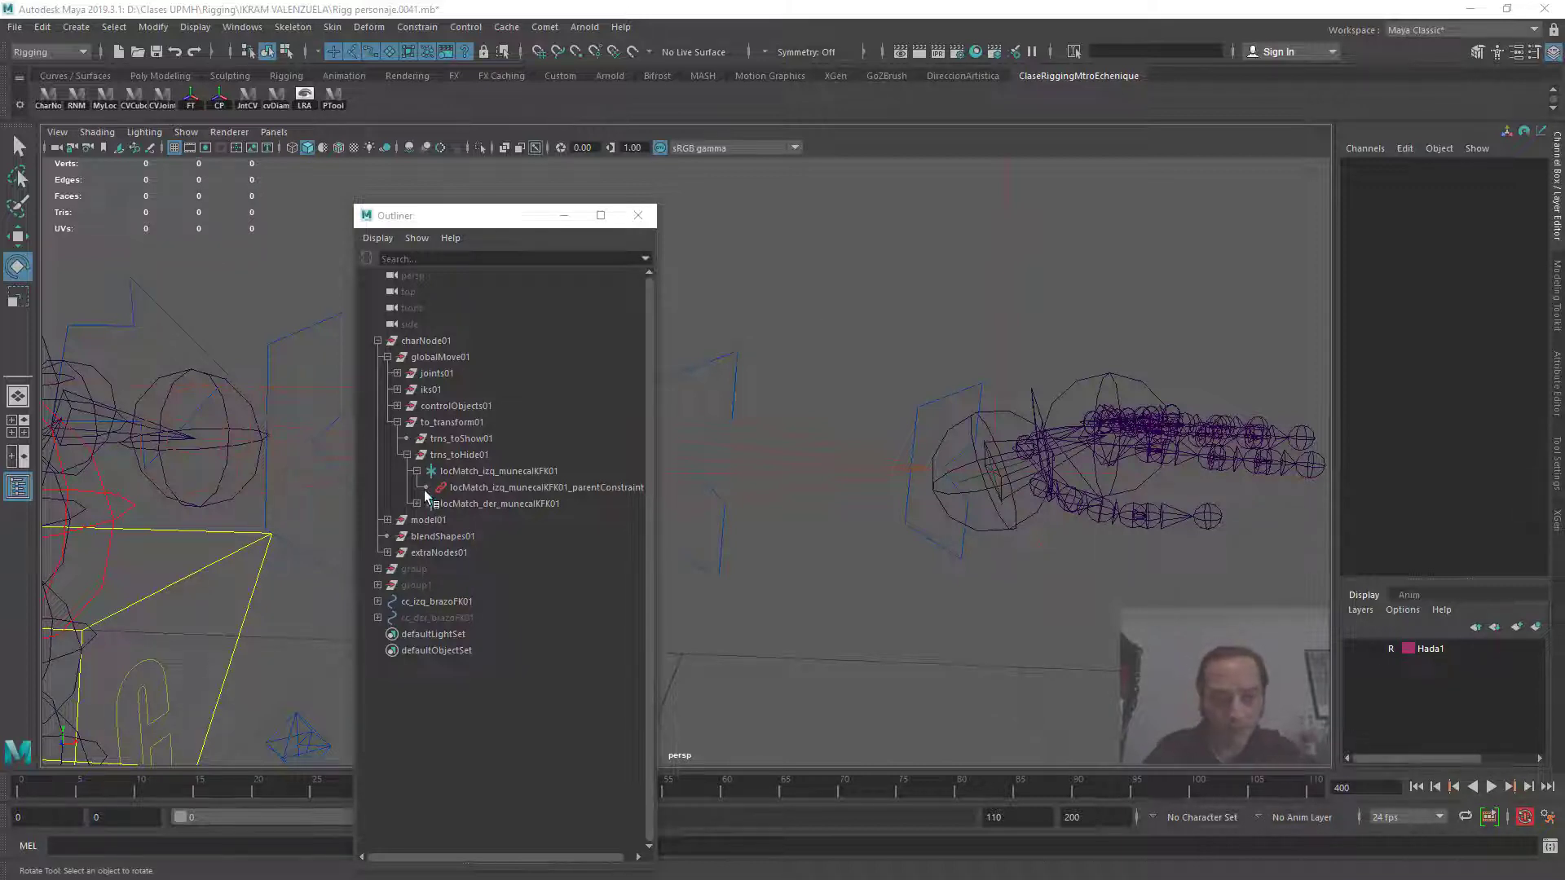
Step: Open the Set Driven Key window with locMatch_izq_munecaIKFK01_parentConstraint1 loaded as the driven object
click(486, 487)
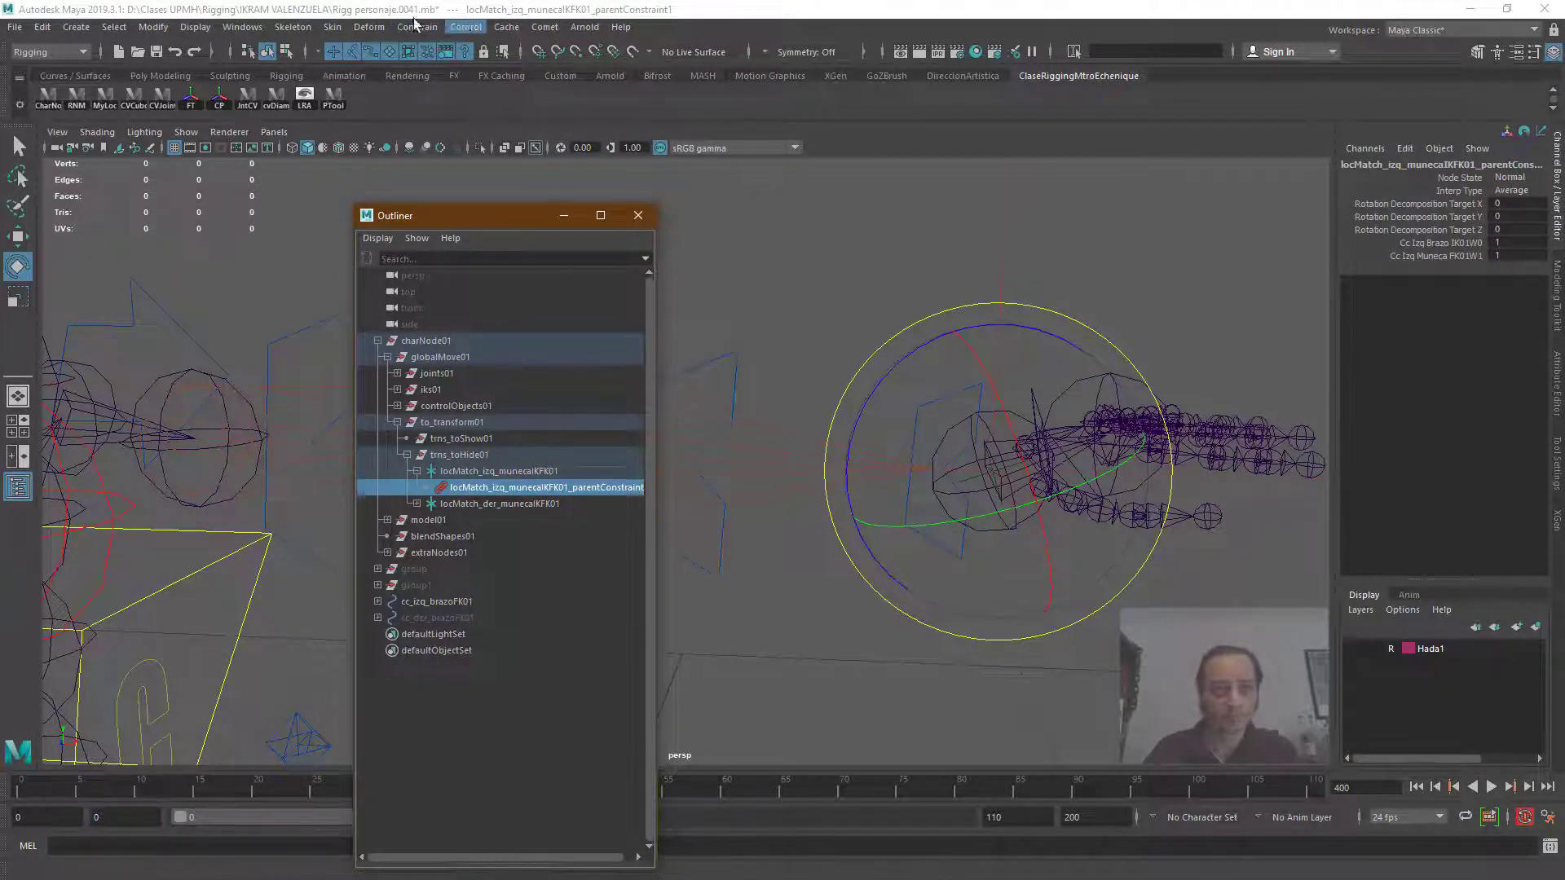
click(263, 31)
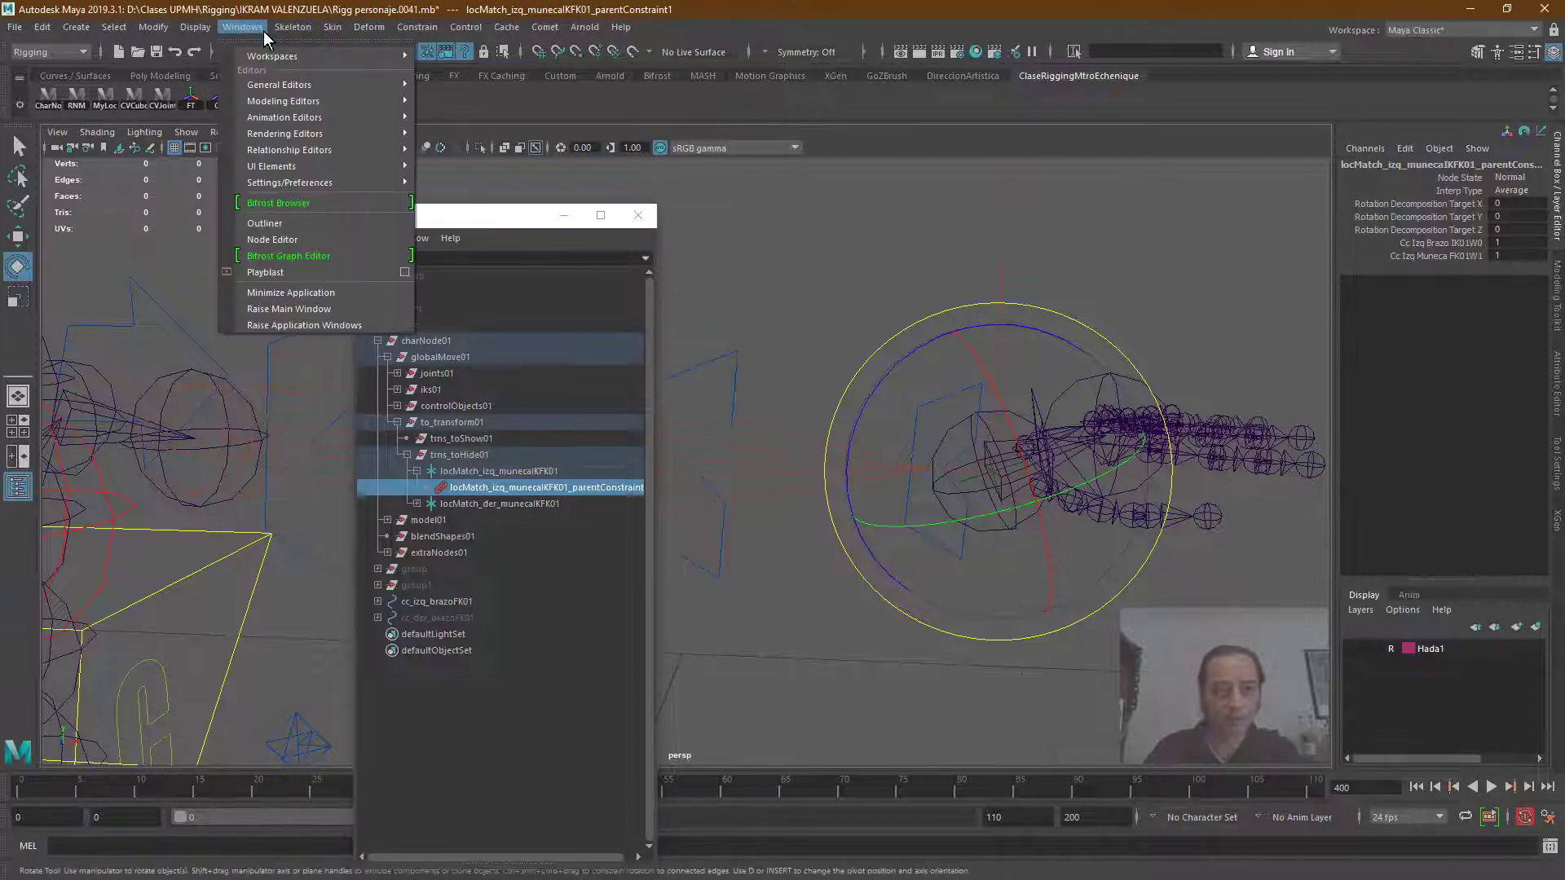
click(262, 31)
click(49, 51)
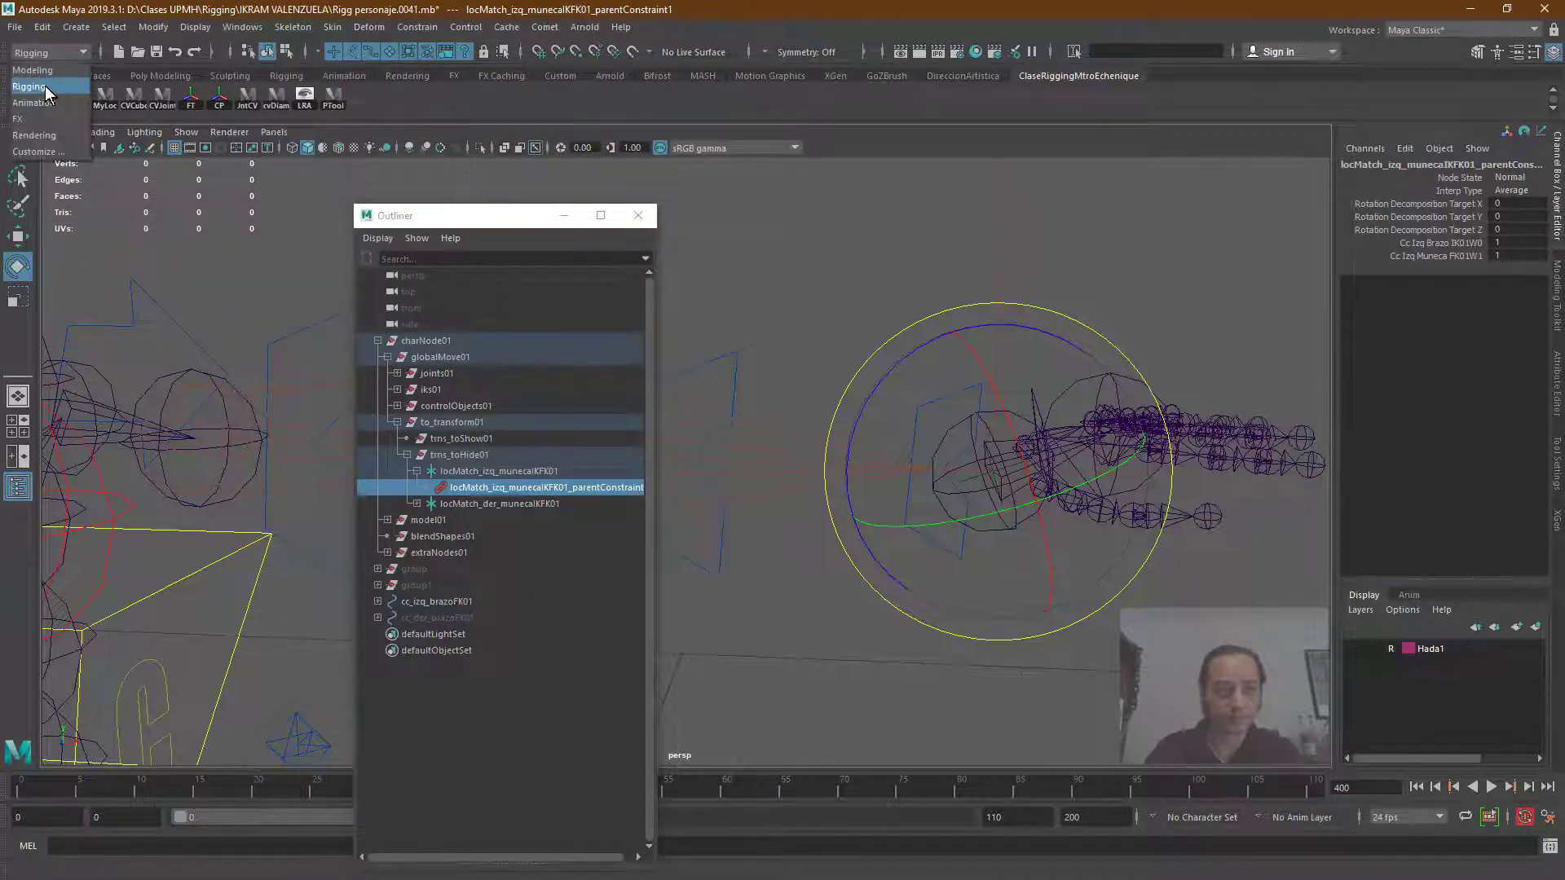
click(33, 102)
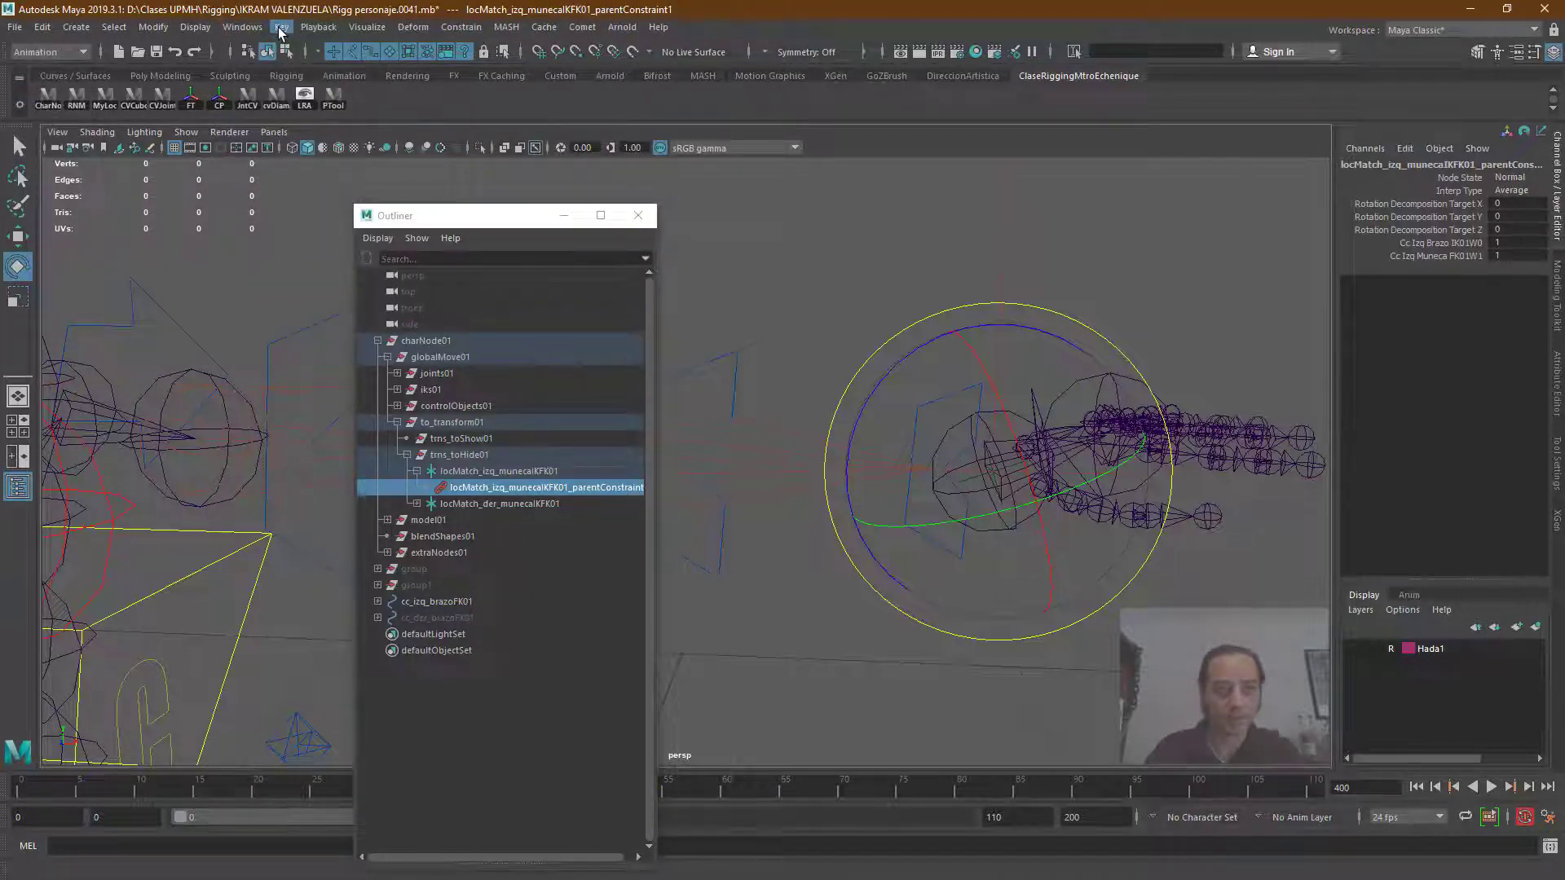
click(281, 28)
mouse_move(499, 166)
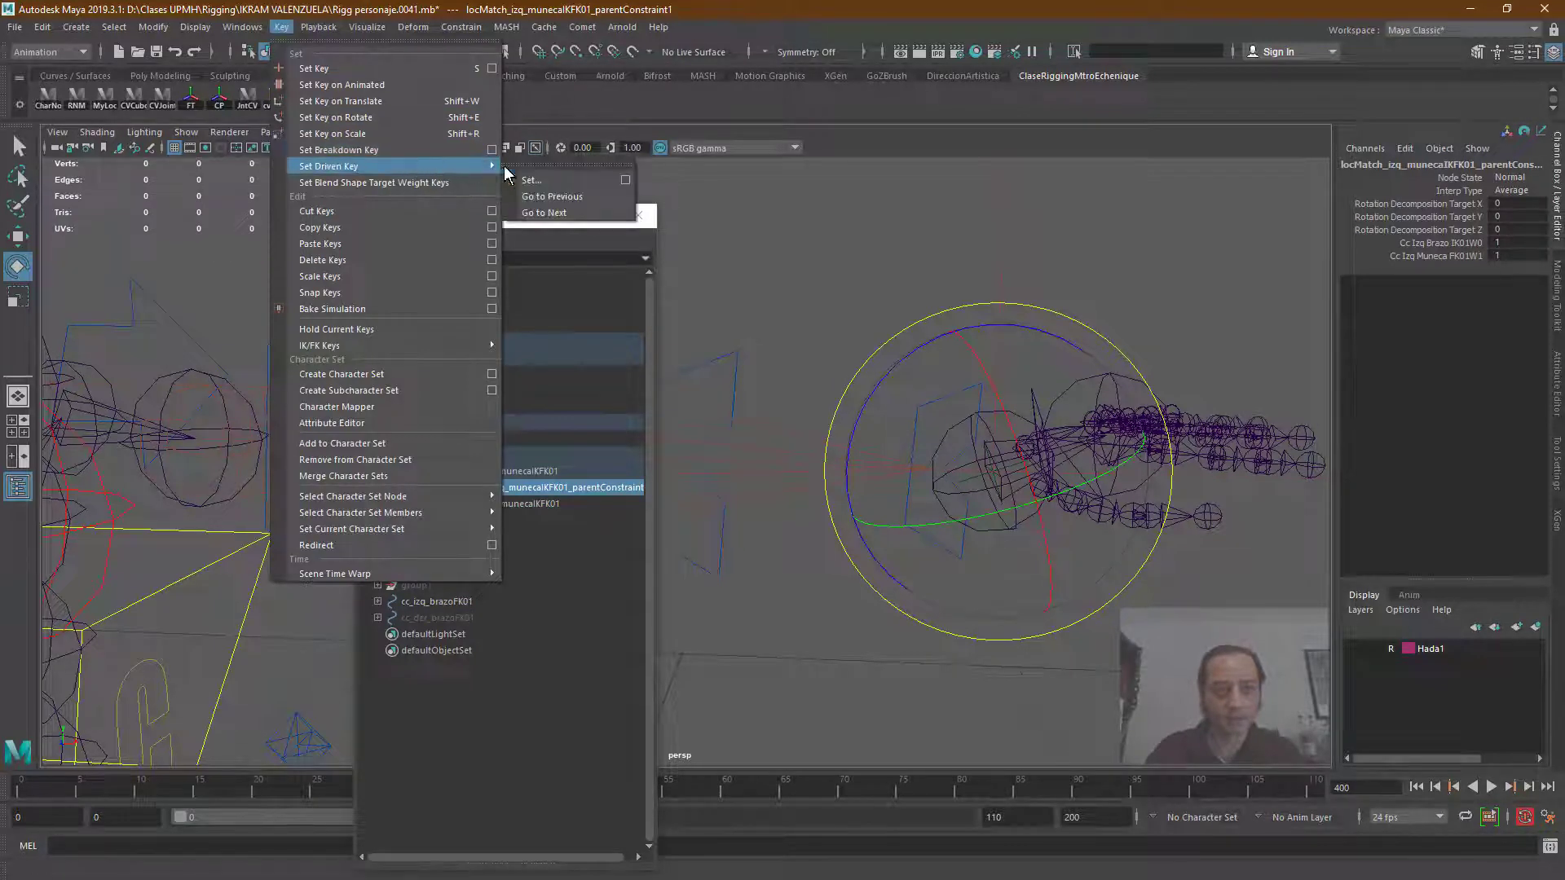
click(626, 180)
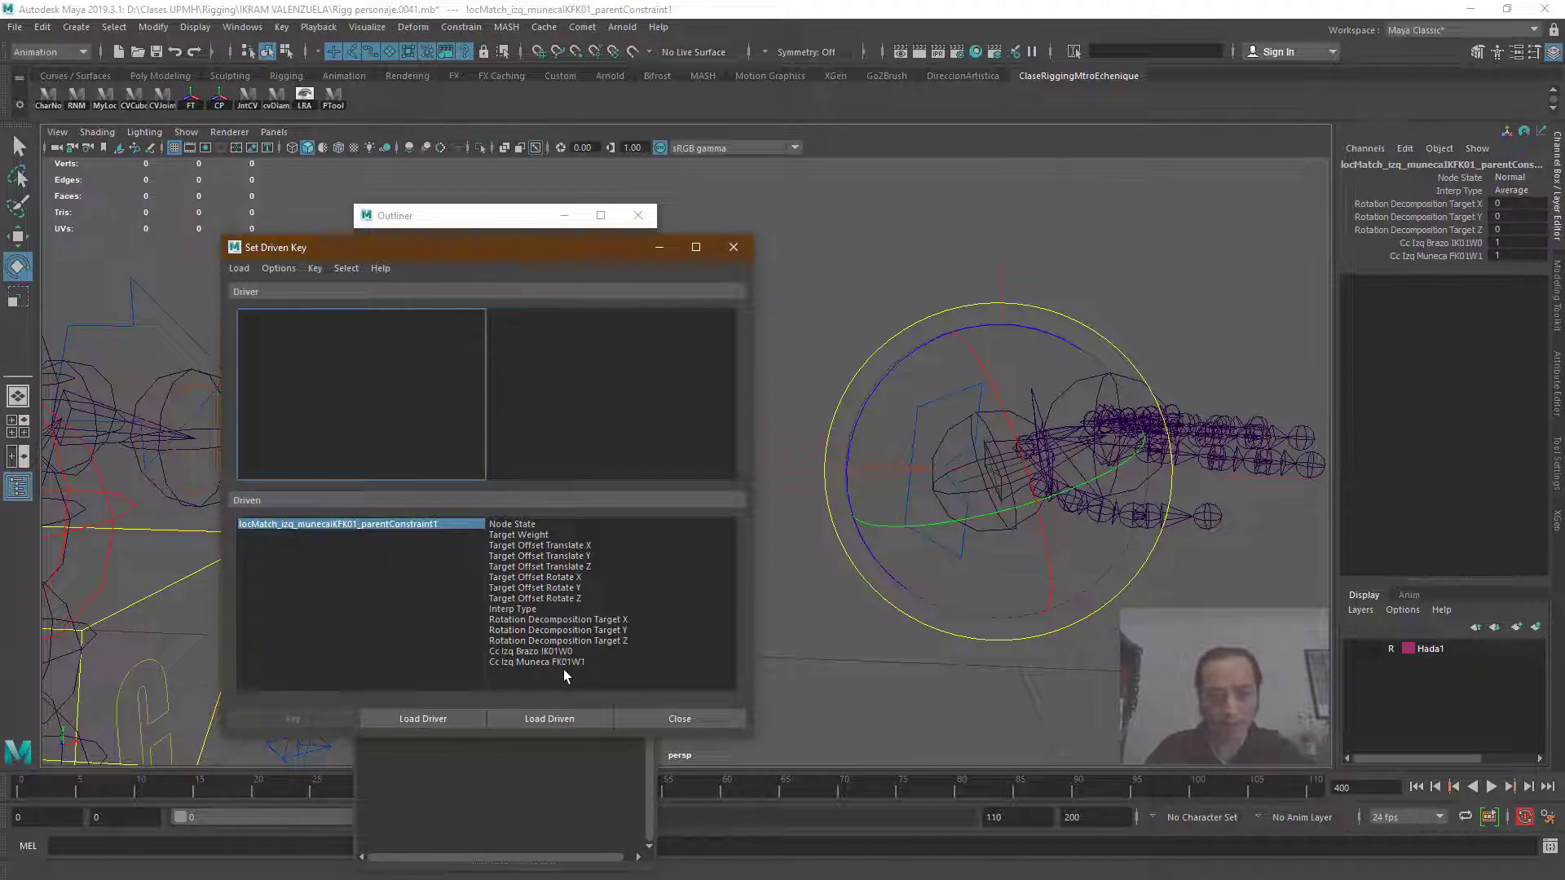
Step: Load cc_izq_ikfk01 as the driver in Set Driven Key and choose its Modo attribute
drag(529, 248, 927, 243)
click(297, 740)
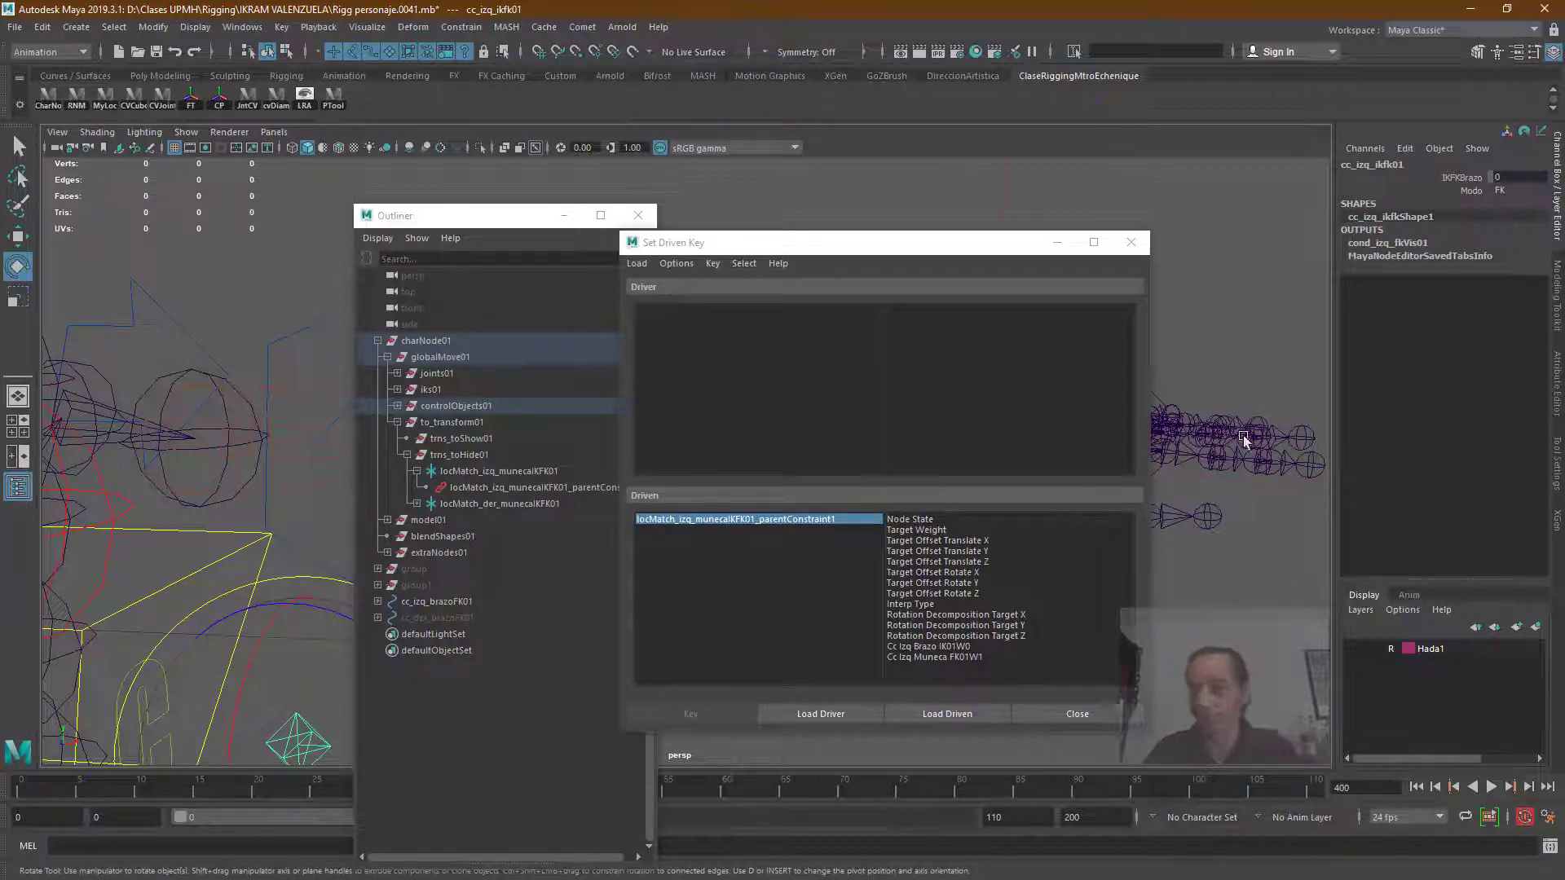
click(833, 712)
click(895, 311)
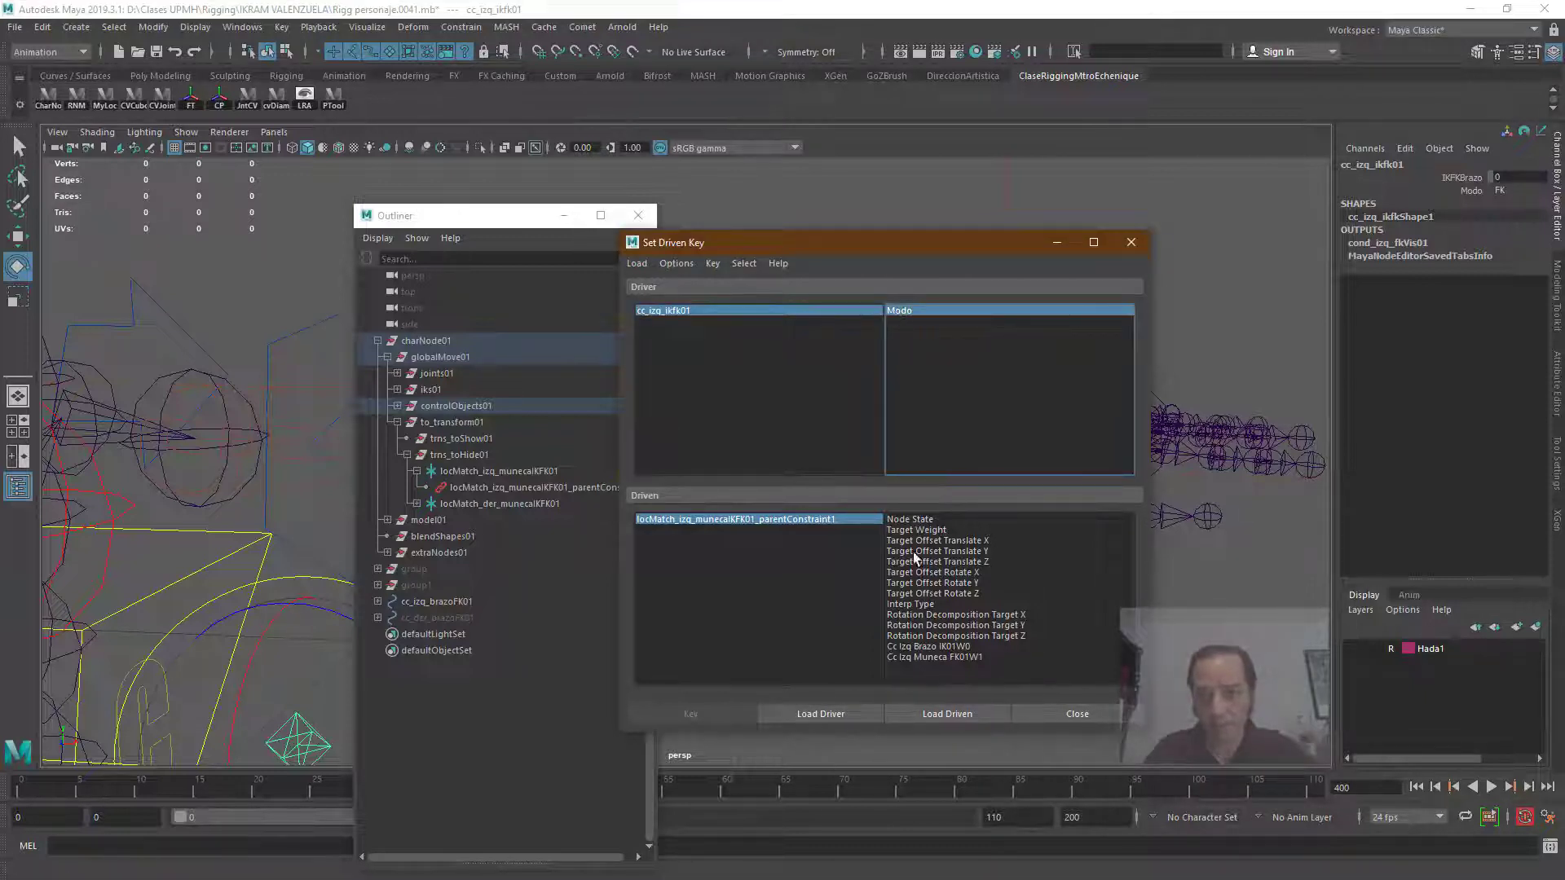
Step: Select the Cc Izq Brazo IK01W0 and Cc Izq Muneca FK01W1 weights in turn as driven attributes, and close Set Driven Key and the Outliner
click(923, 648)
click(926, 657)
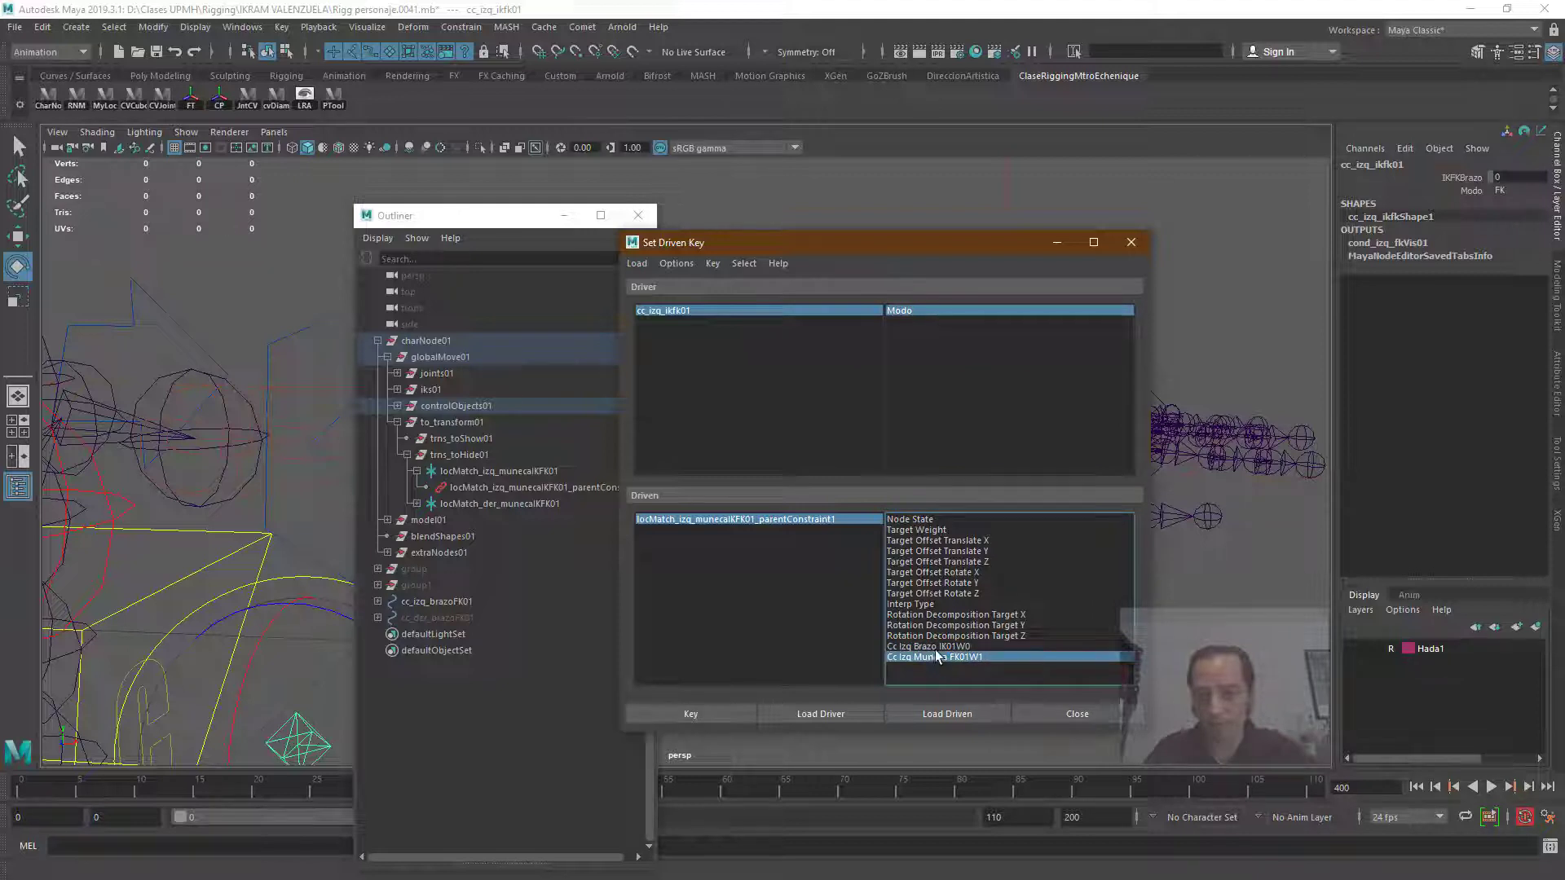
key(Up)
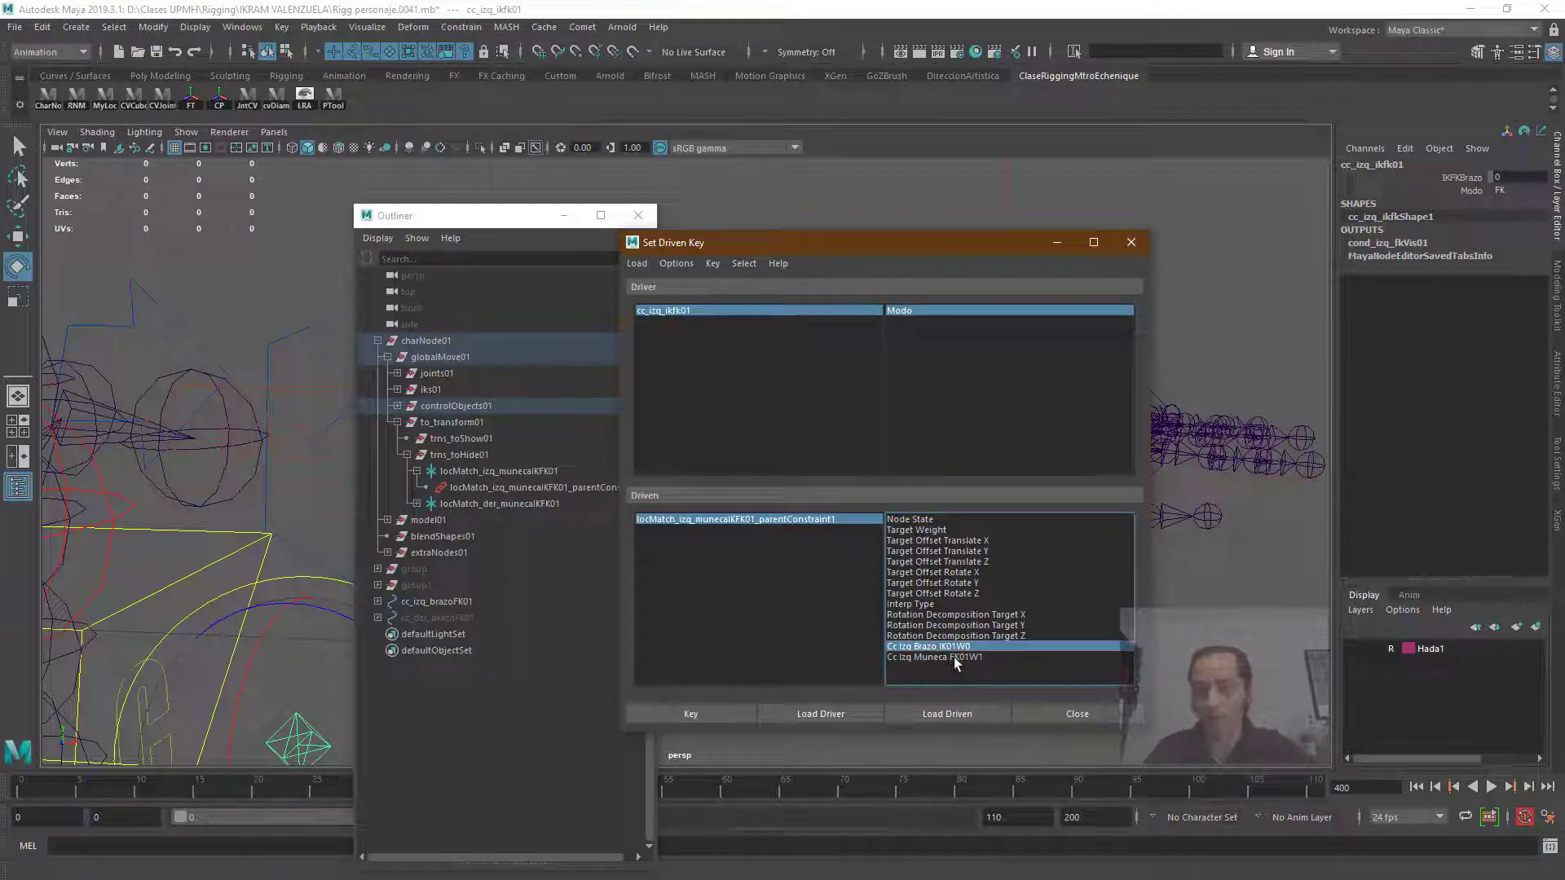
click(1131, 243)
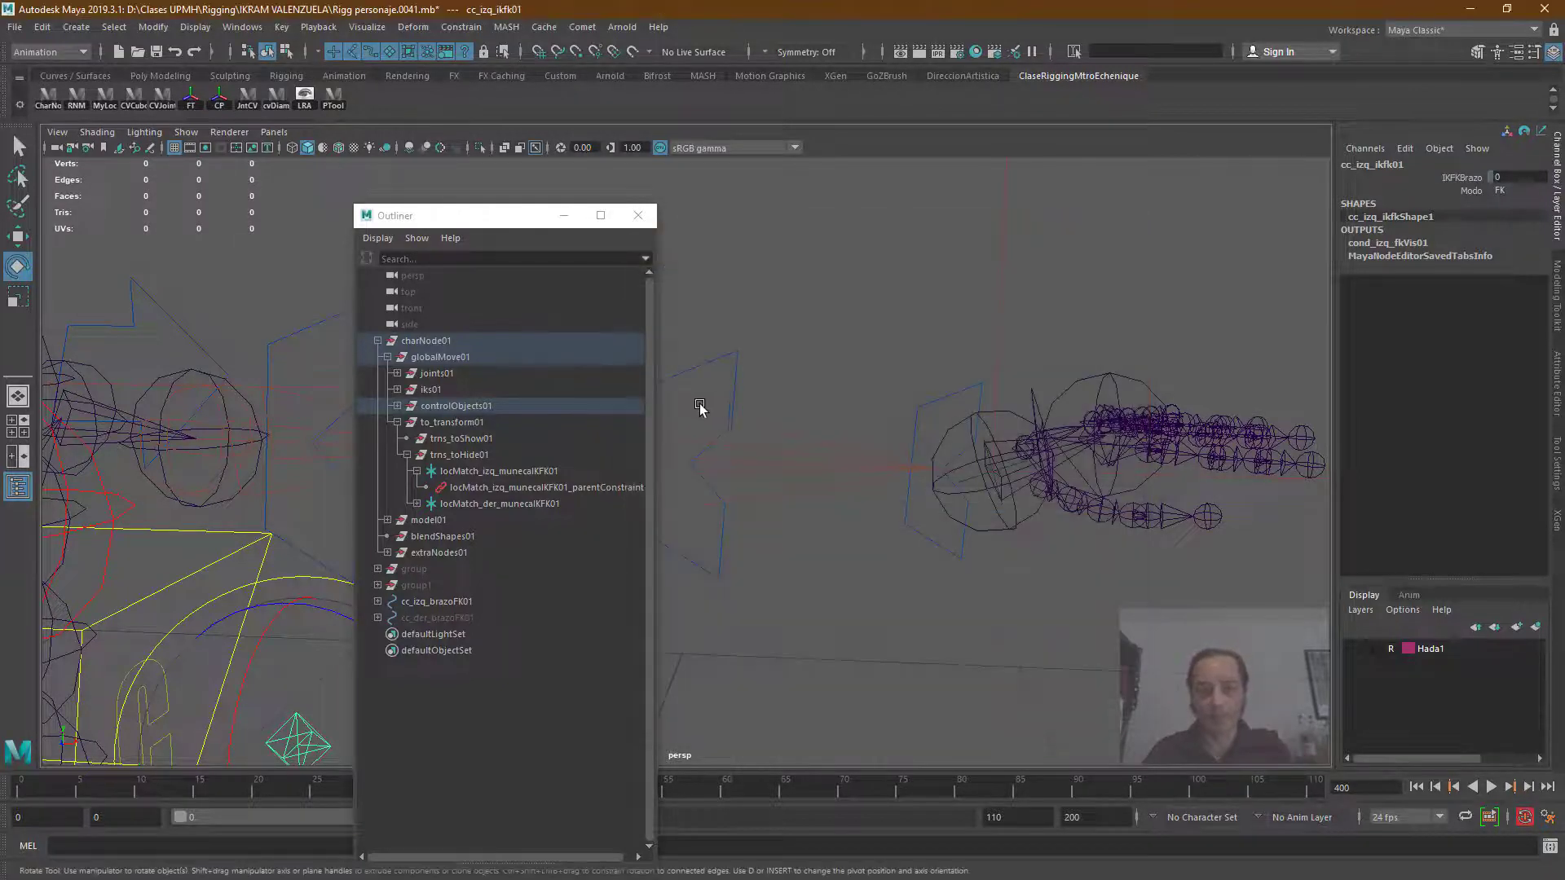
click(638, 215)
Step: Test the left wrist in FK mode by freely rotating cc_izq_munecaFK01, and undo the rotation
scroll(726, 604, down, 6)
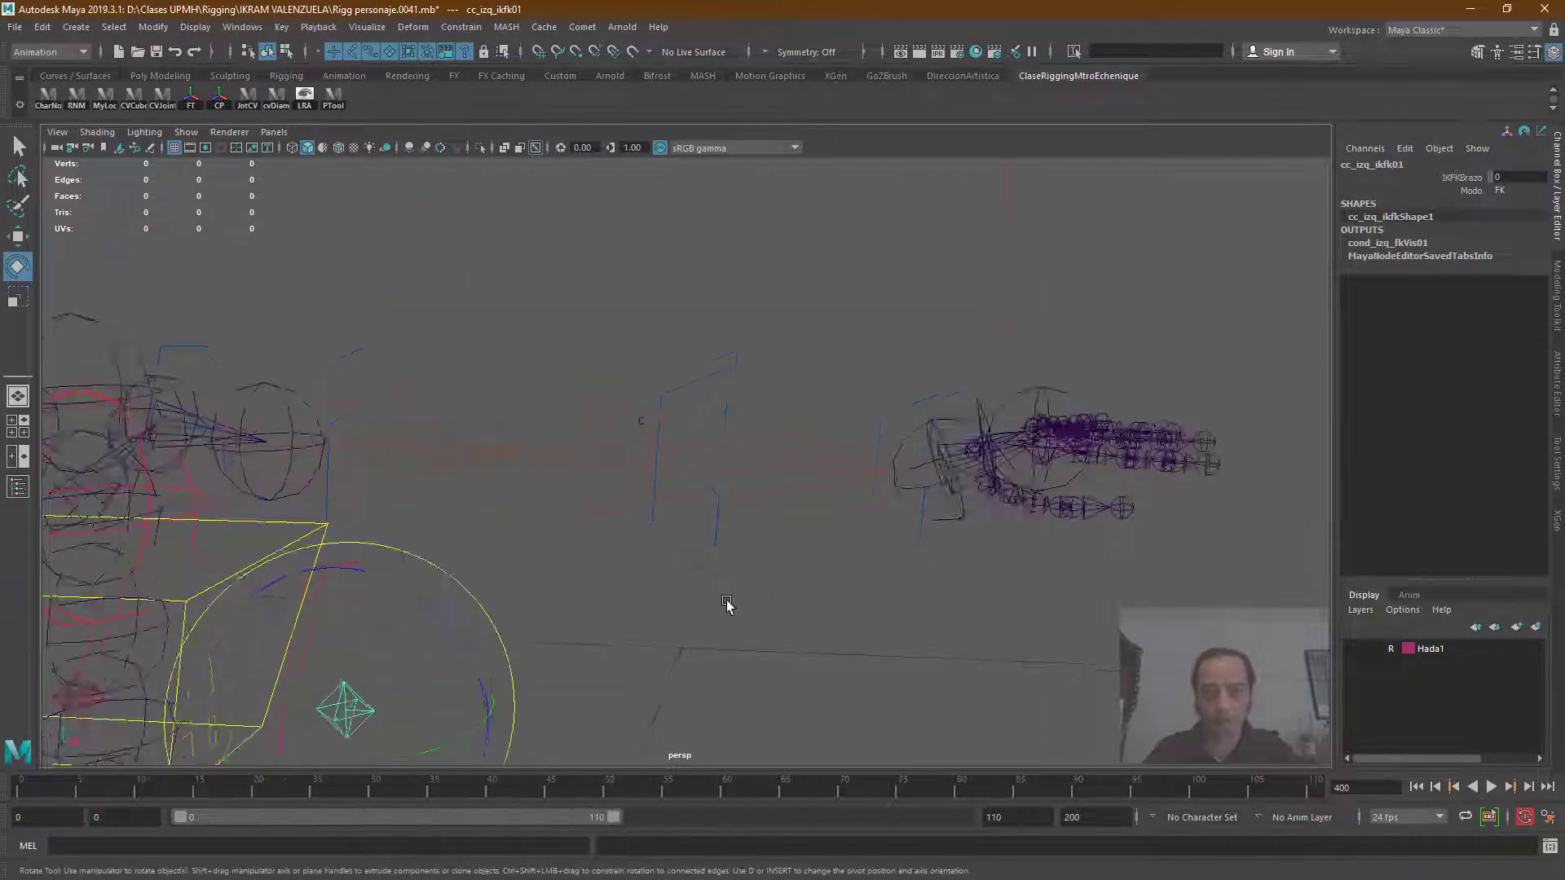
scroll(726, 607, up, 2)
alt+middle_drag(738, 618, 929, 513)
alt+drag(930, 515, 877, 493)
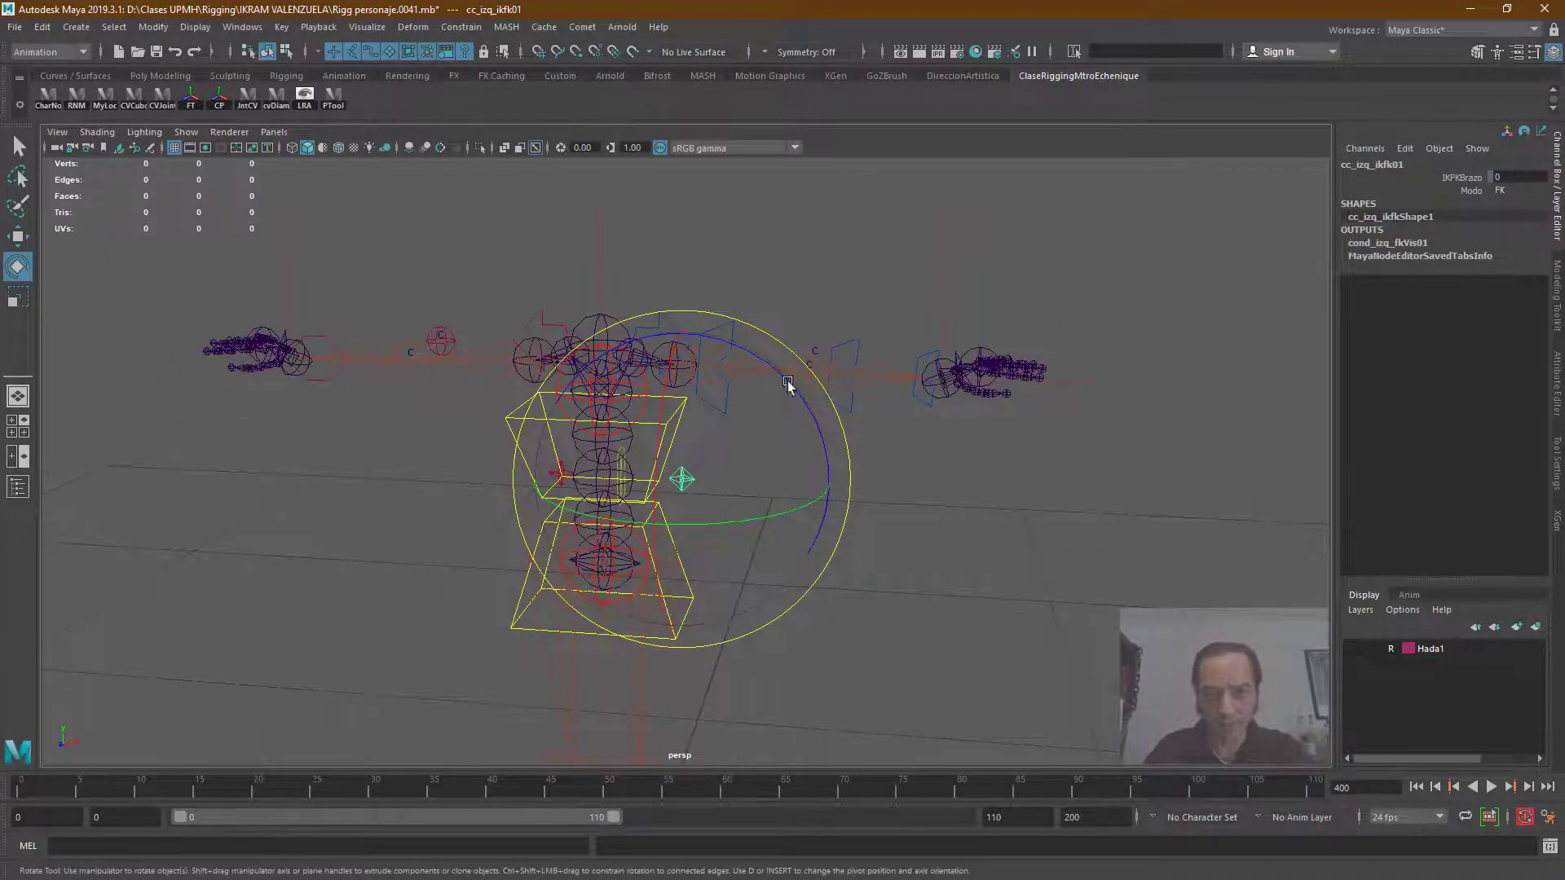
alt+drag(1006, 507, 982, 529)
click(295, 375)
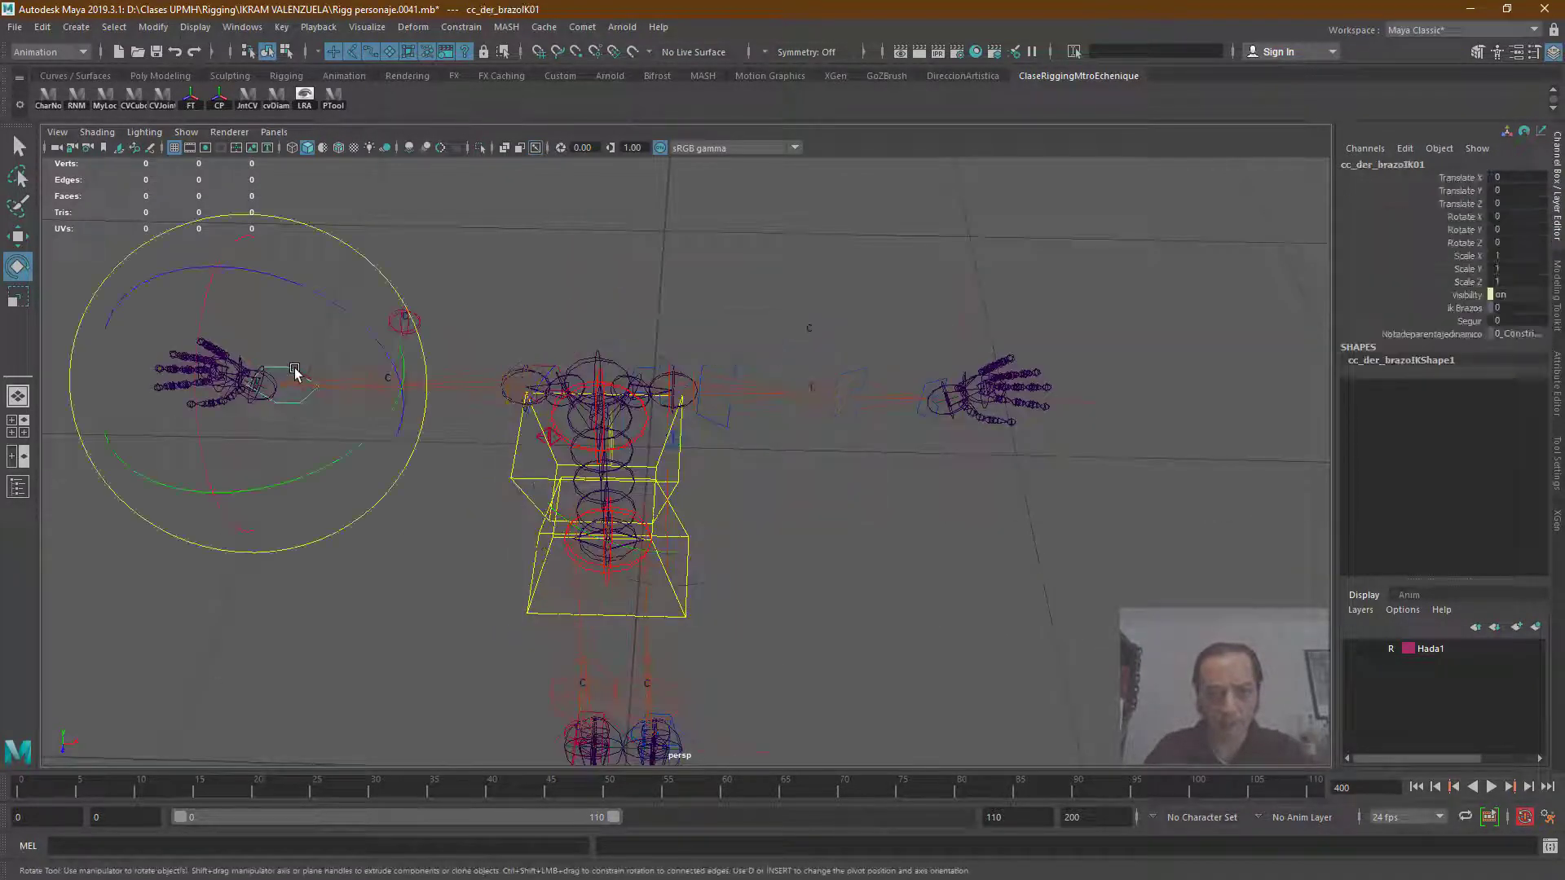
click(927, 382)
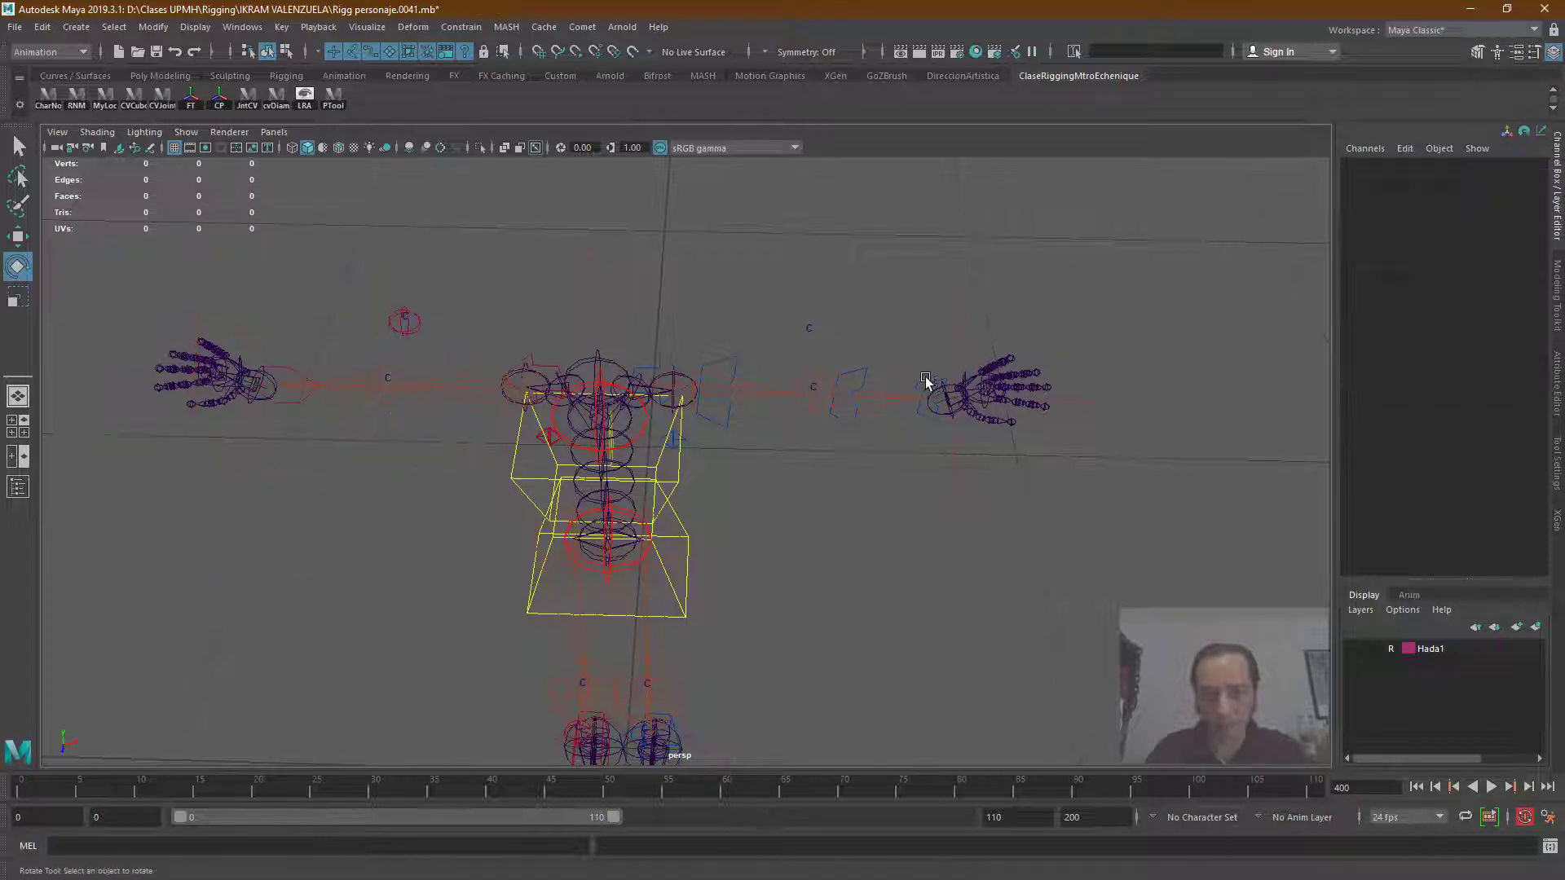
click(935, 396)
drag(937, 414, 841, 435)
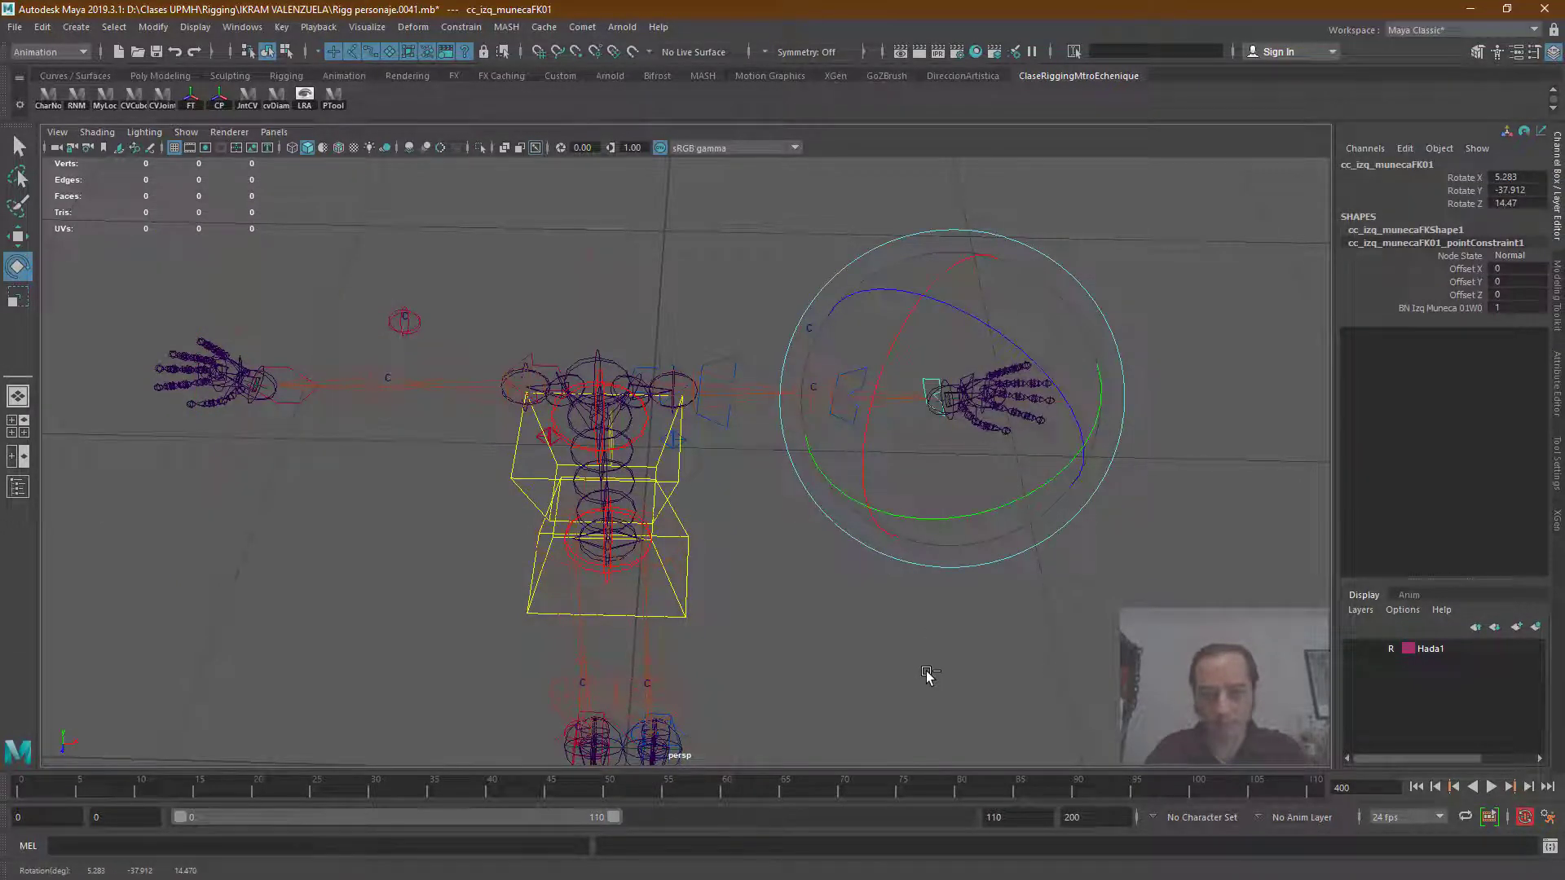
key(ctrl+z)
key(ctrl+z)
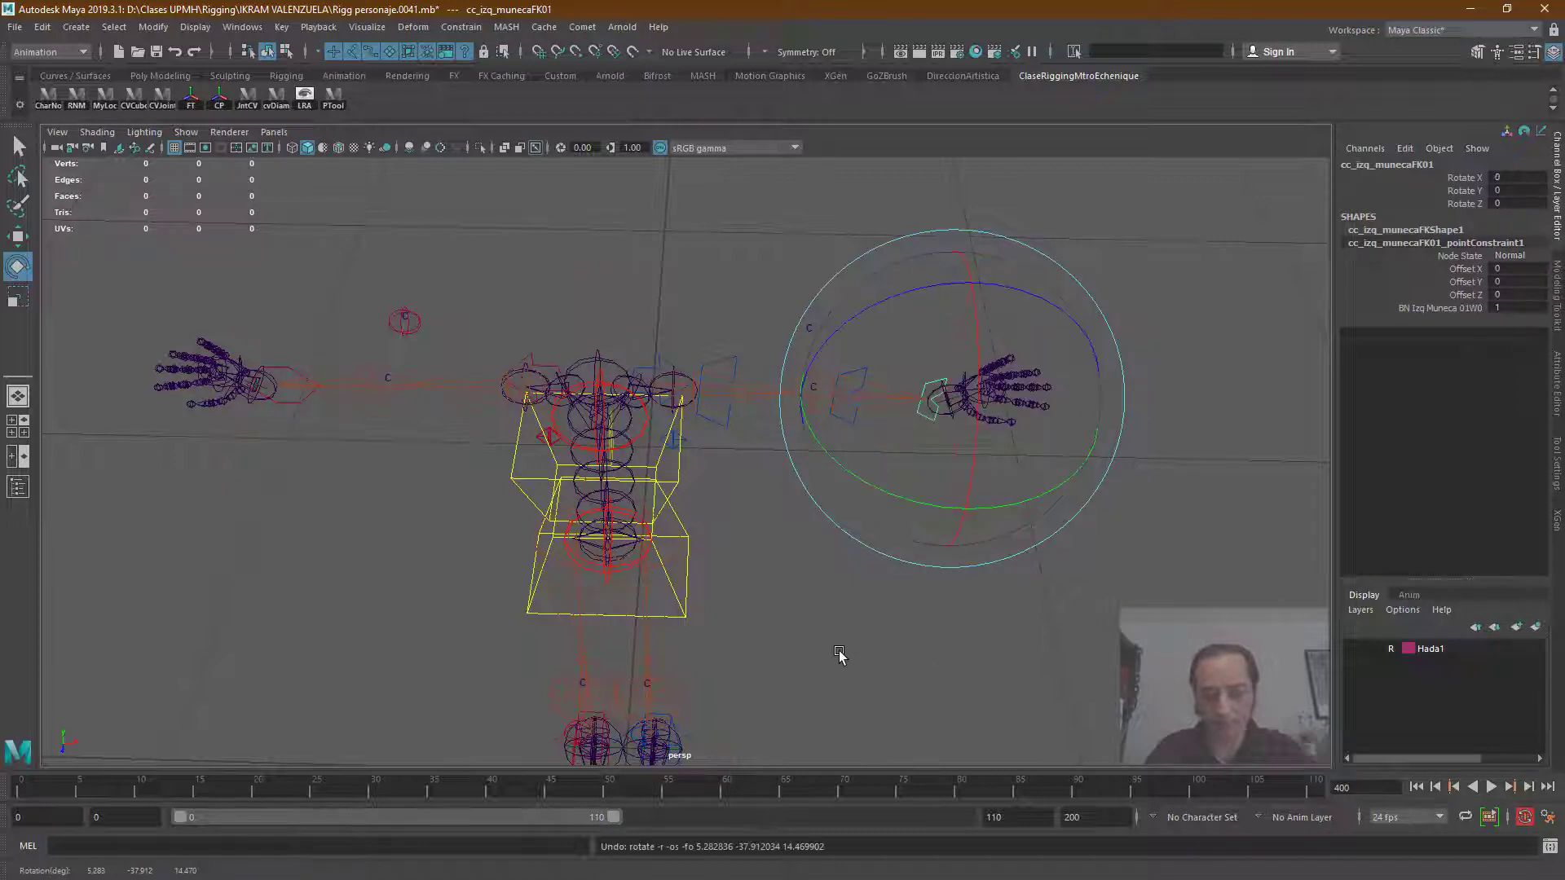
key(ctrl+z)
Step: Switch the Modo attribute of the left arm controller cc_izq_ikfk01 to IK
click(667, 451)
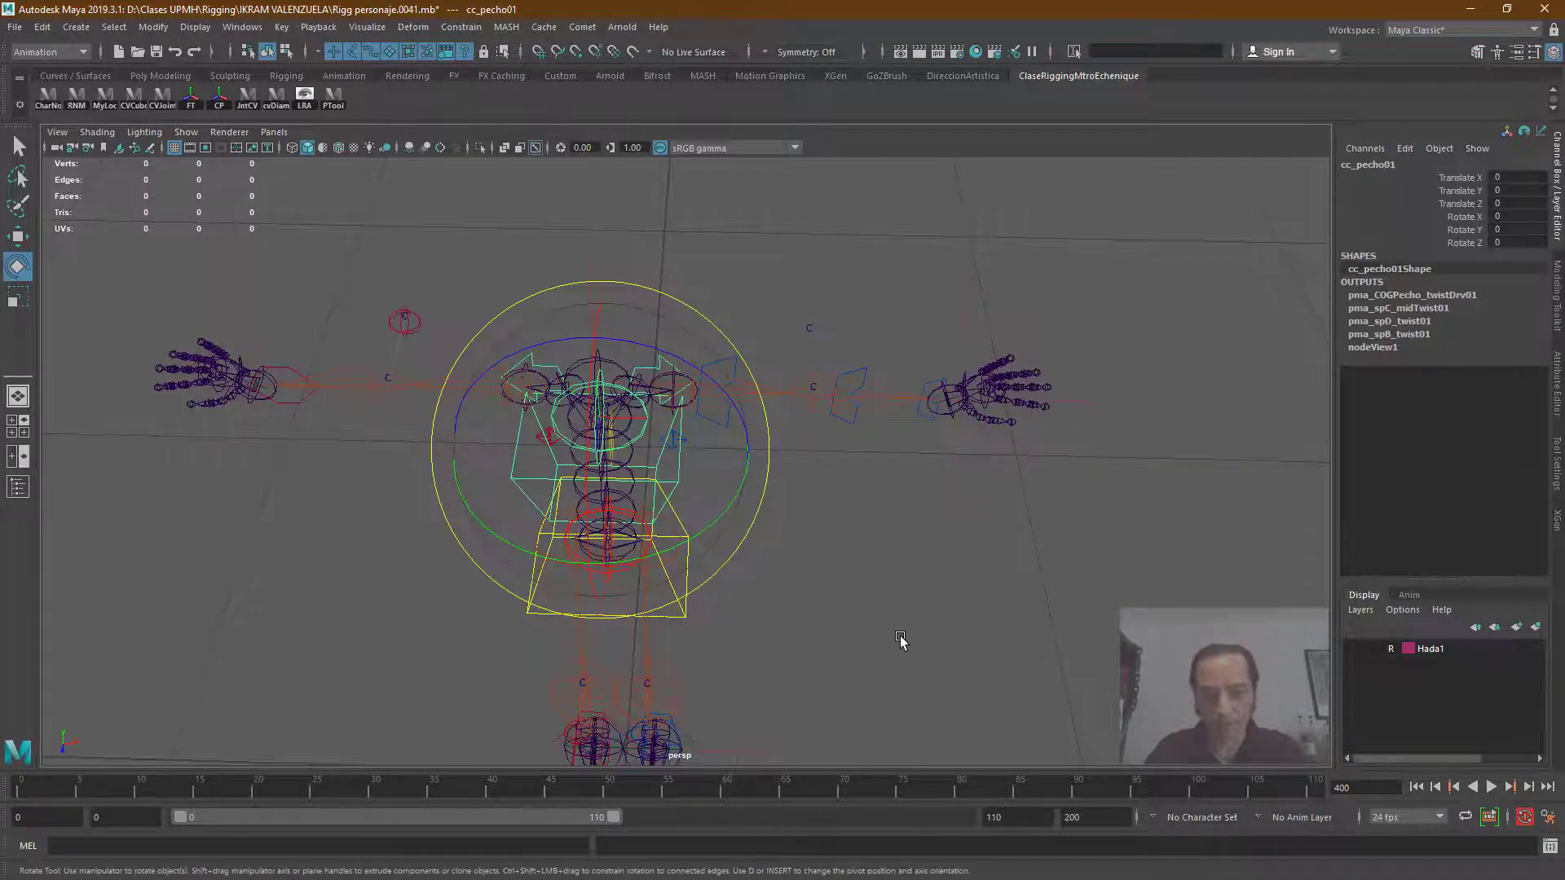
alt+drag(897, 639, 864, 614)
click(864, 614)
click(688, 481)
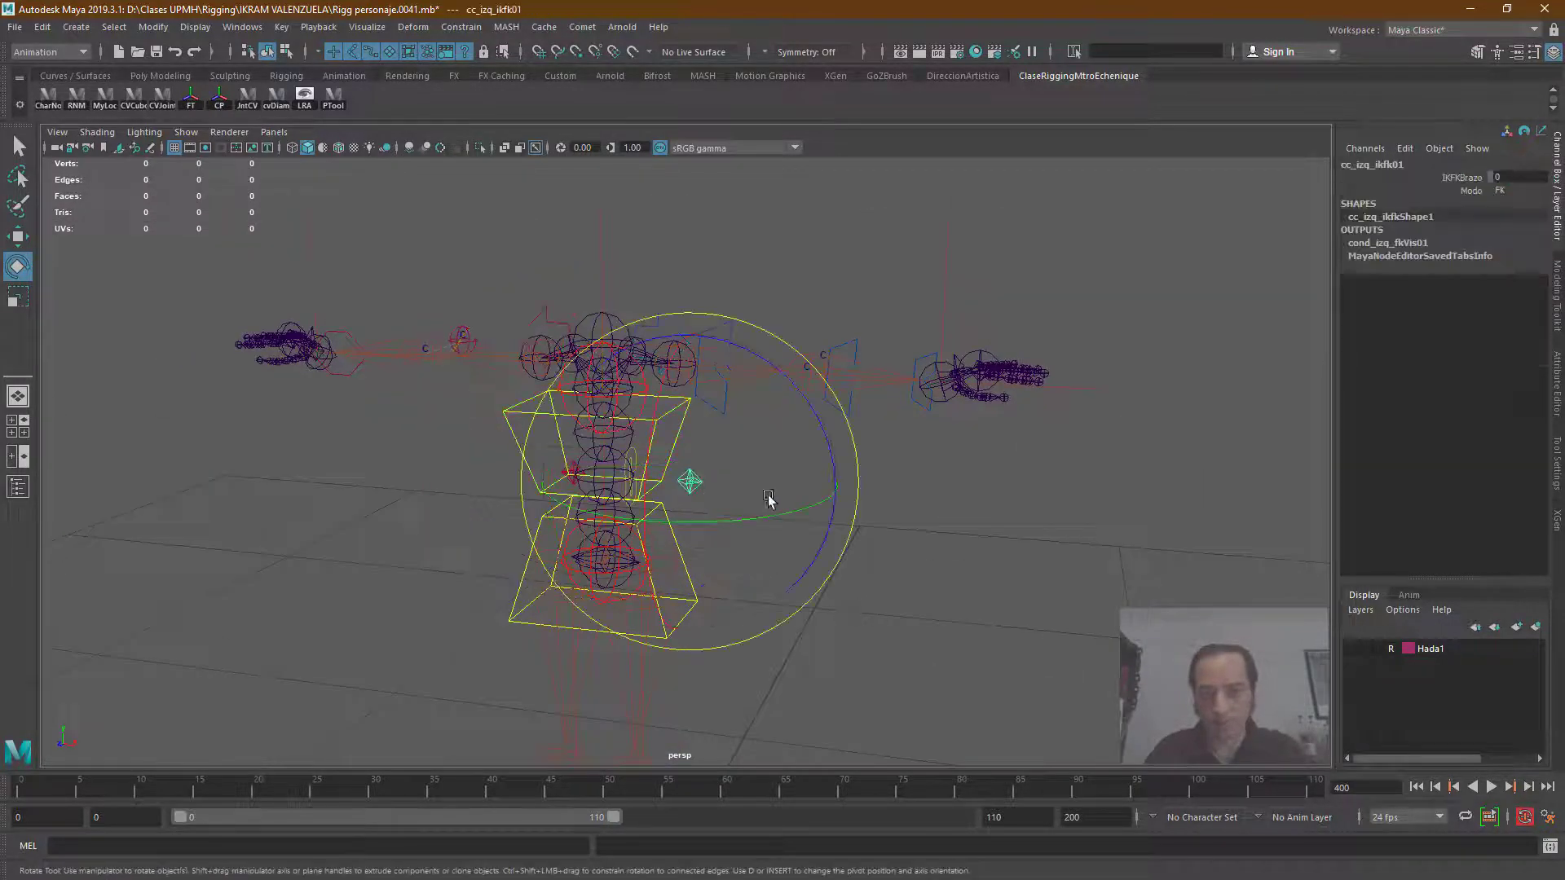
click(1500, 192)
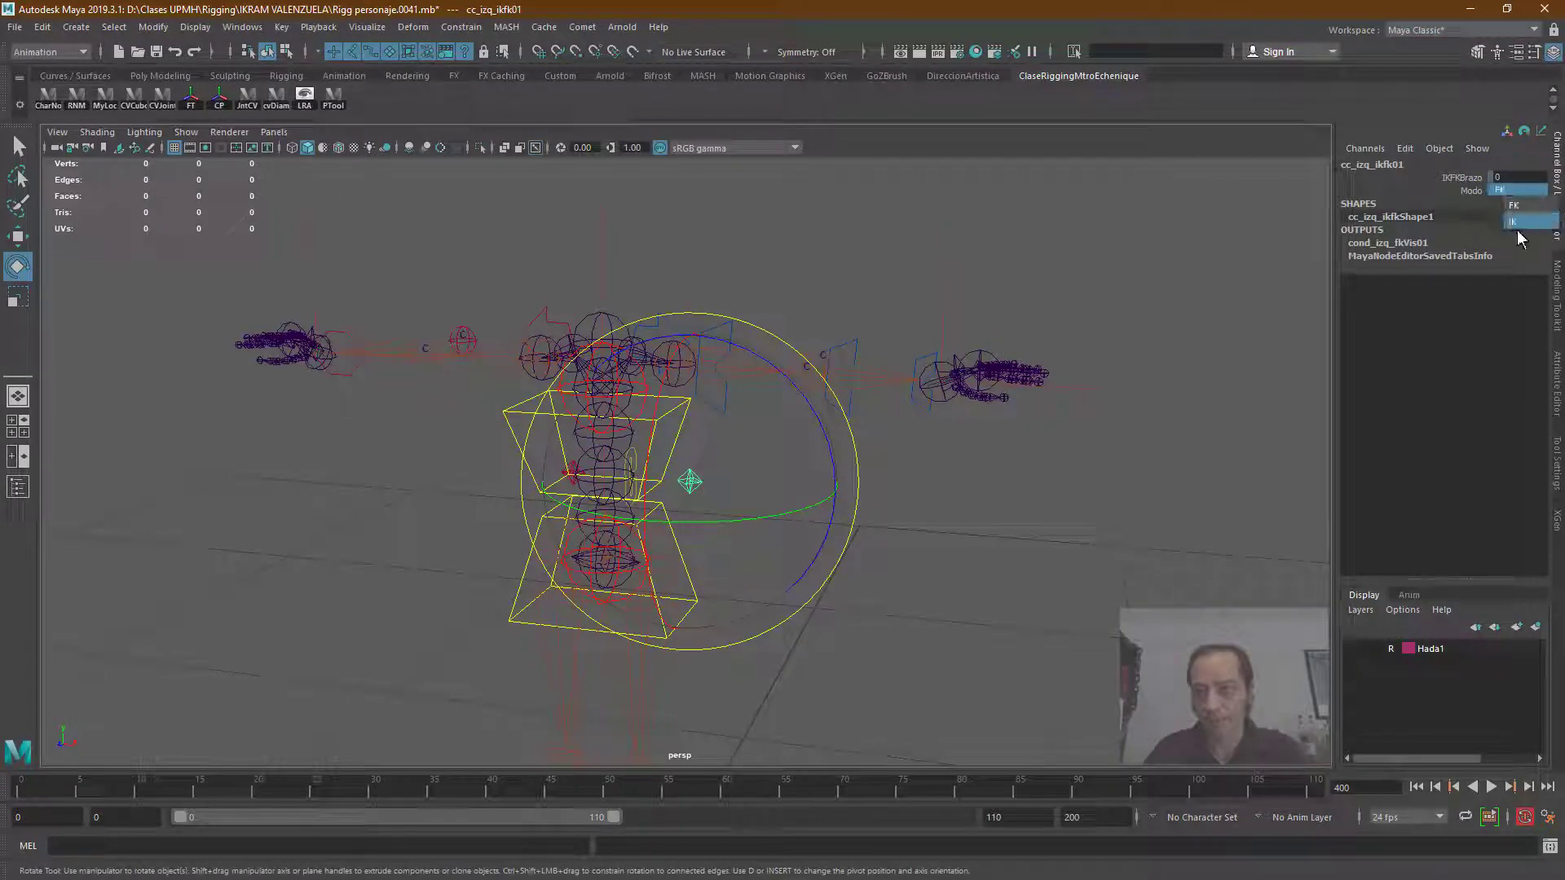
click(1520, 237)
click(1515, 187)
click(1523, 213)
Step: Test the left hand in IK mode by rotating cc_izq_brazoIK01, and undo the rotation
click(910, 410)
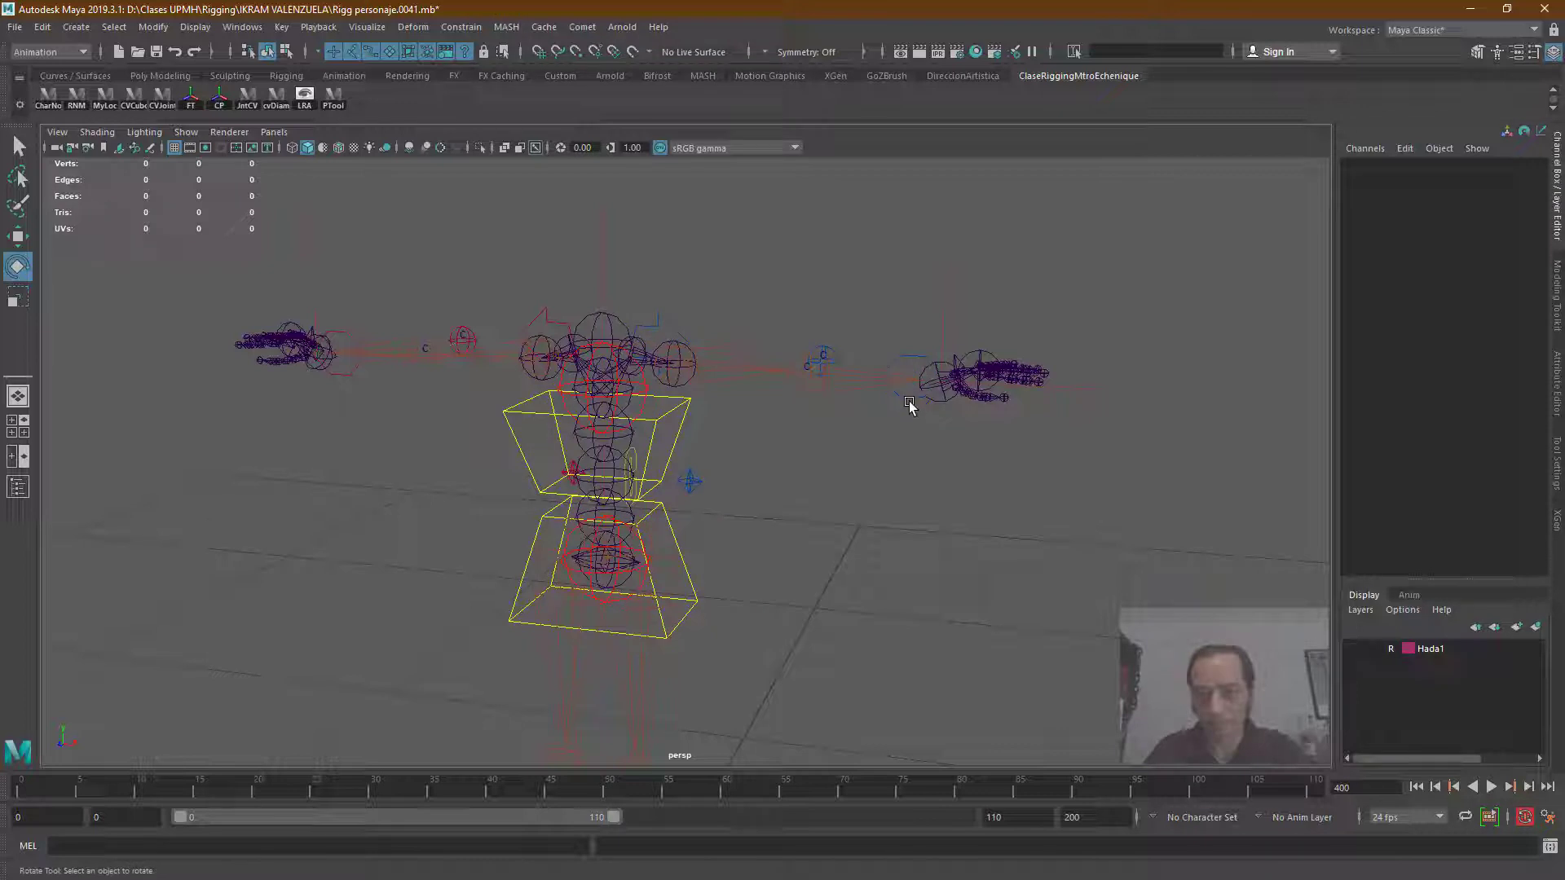
click(919, 379)
drag(929, 234, 1088, 298)
key(ctrl+z)
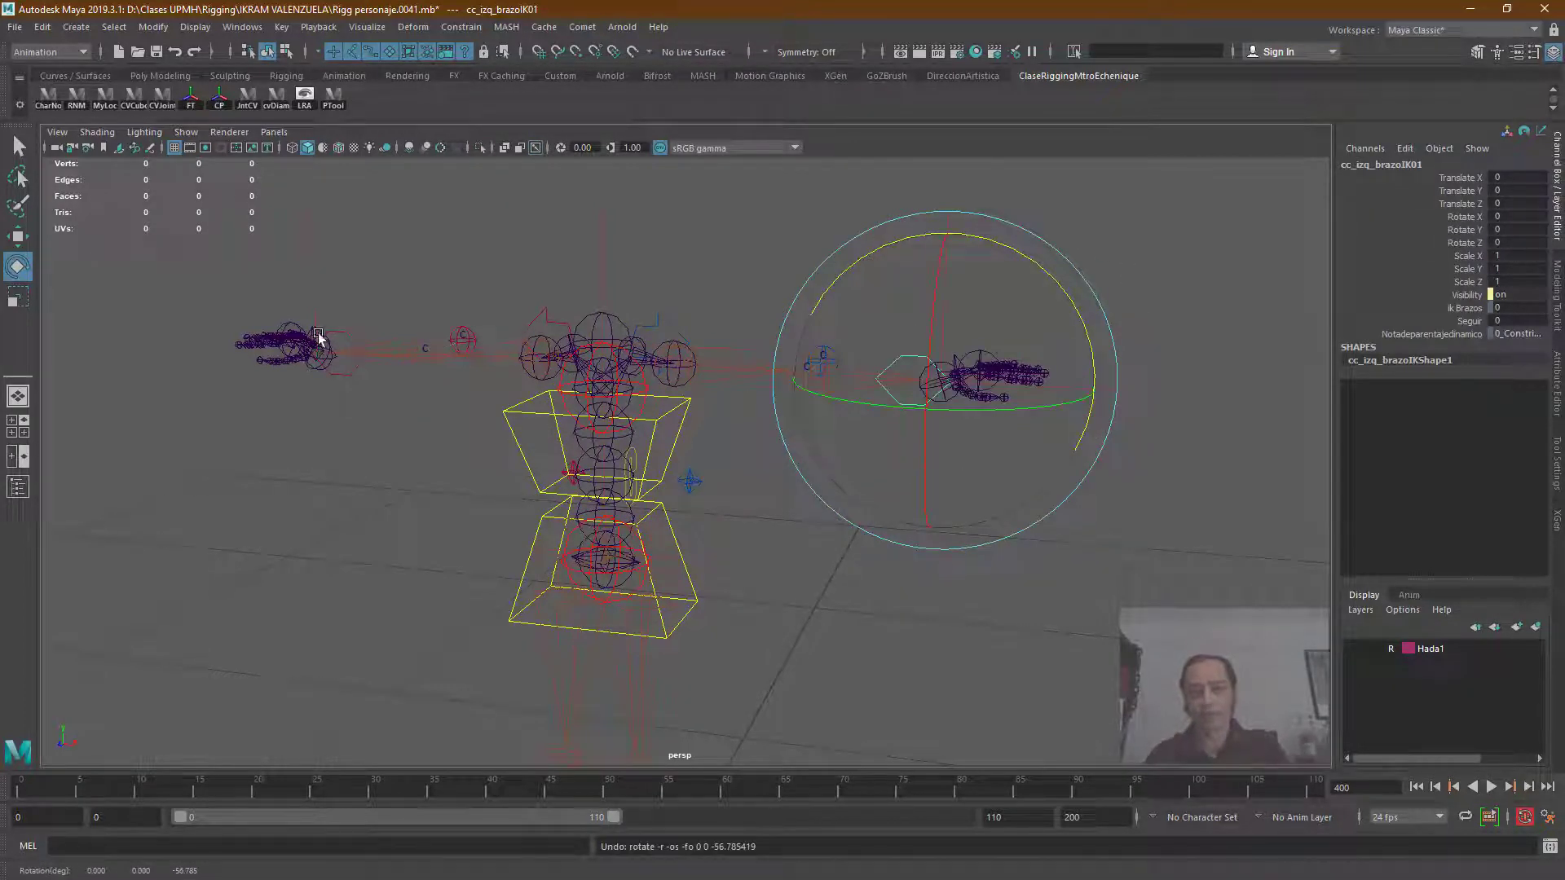